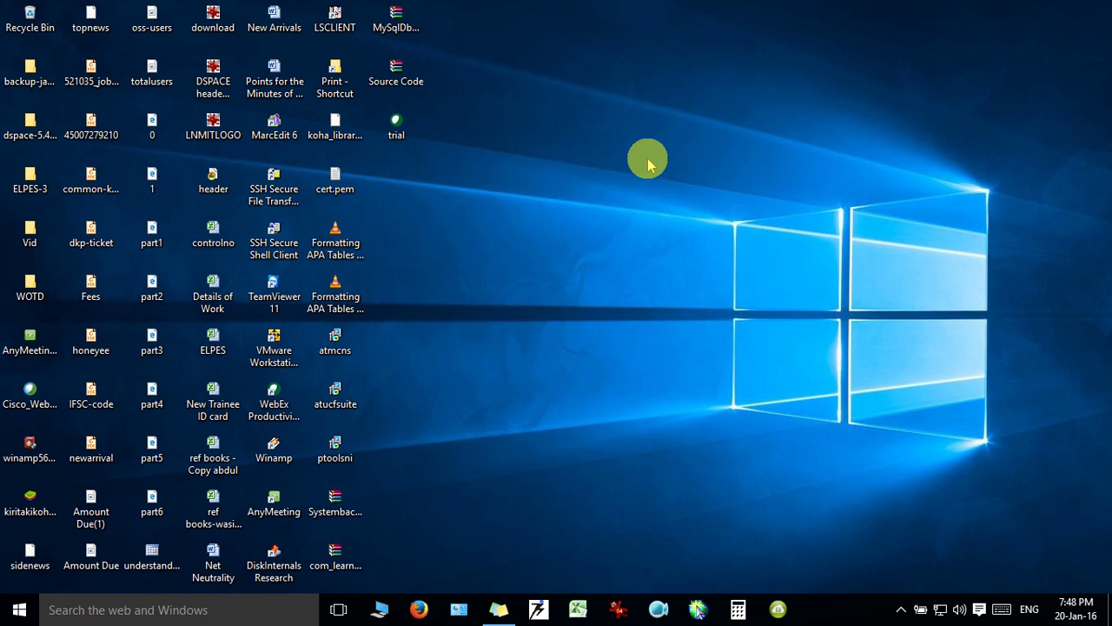
Launch the LSPremia client and sign in with the admin login and password.
{"action": "double_click", "coordinate": [337, 13]}
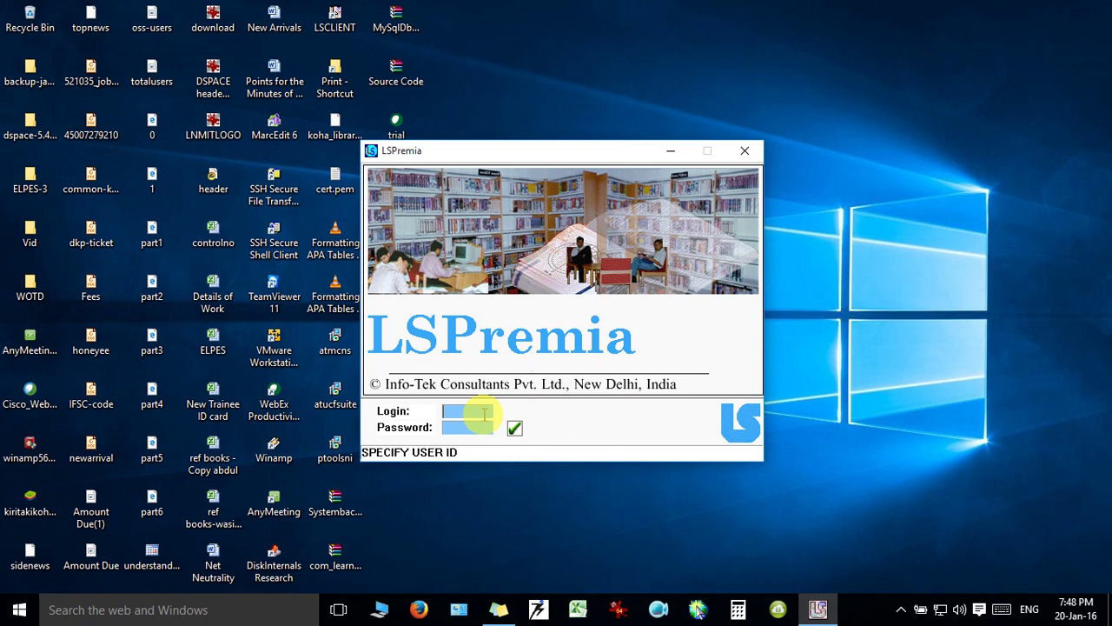
{"action": "type", "text": "admin"}
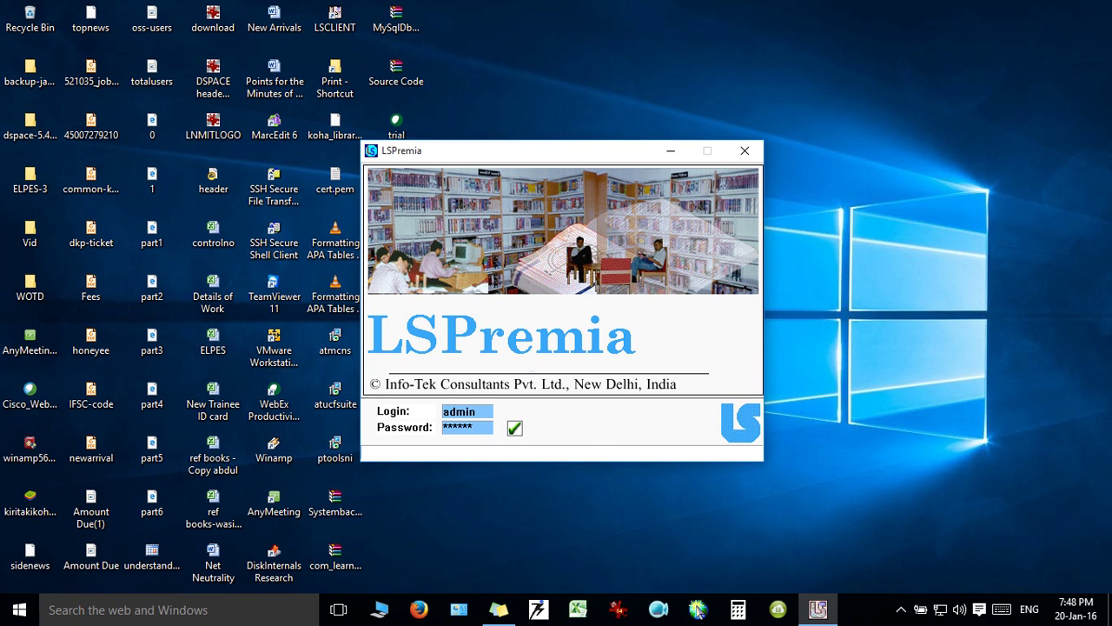
{"action": "key", "text": "Return"}
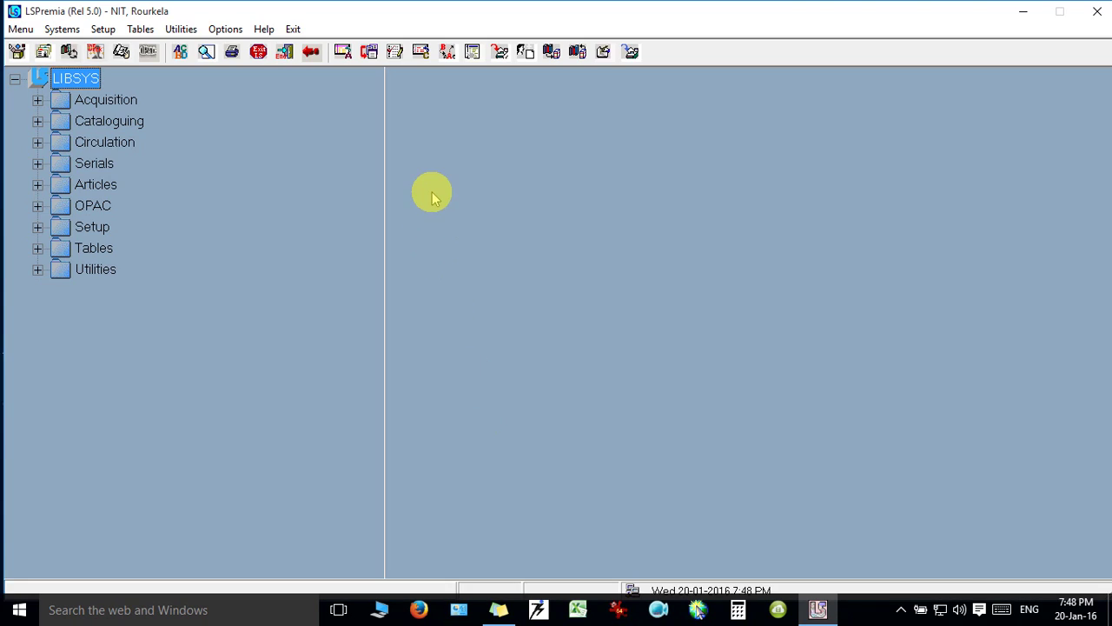
Expand Acquisition > Reports in the LIBSYS tree and open the Approval Form report.
{"action": "key", "text": "Down"}
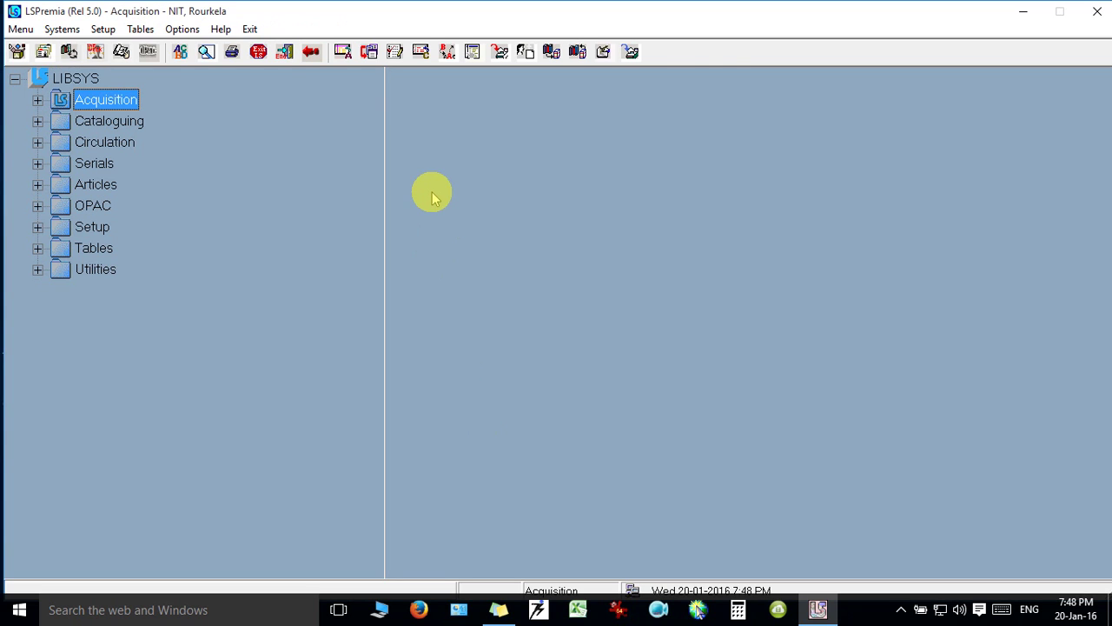
{"action": "key", "text": "Right"}
{"action": "key", "text": "Right"}
{"action": "key", "text": "Down"}
{"action": "key", "text": "Down"}
{"action": "key", "text": "Down"}
{"action": "key", "text": "Down"}
{"action": "key", "text": "Down"}
{"action": "key", "text": "Down"}
{"action": "key", "text": "Down"}
{"action": "key", "text": "Down"}
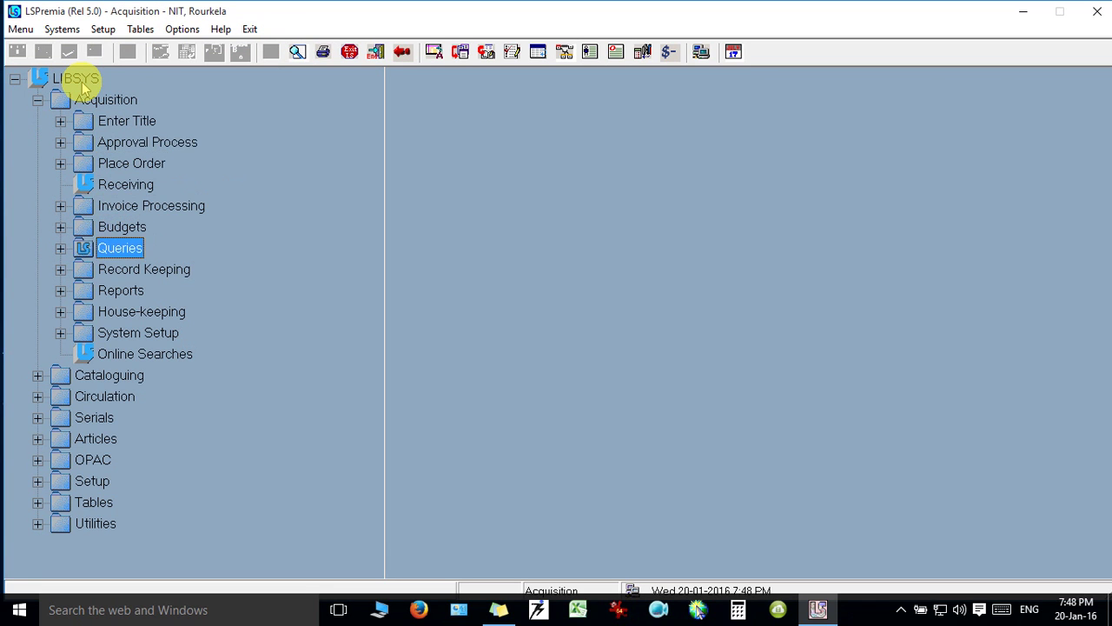
{"action": "key", "text": "Right"}
{"action": "key", "text": "Down"}
{"action": "key", "text": "Down"}
{"action": "key", "text": "Down"}
{"action": "key", "text": "Down"}
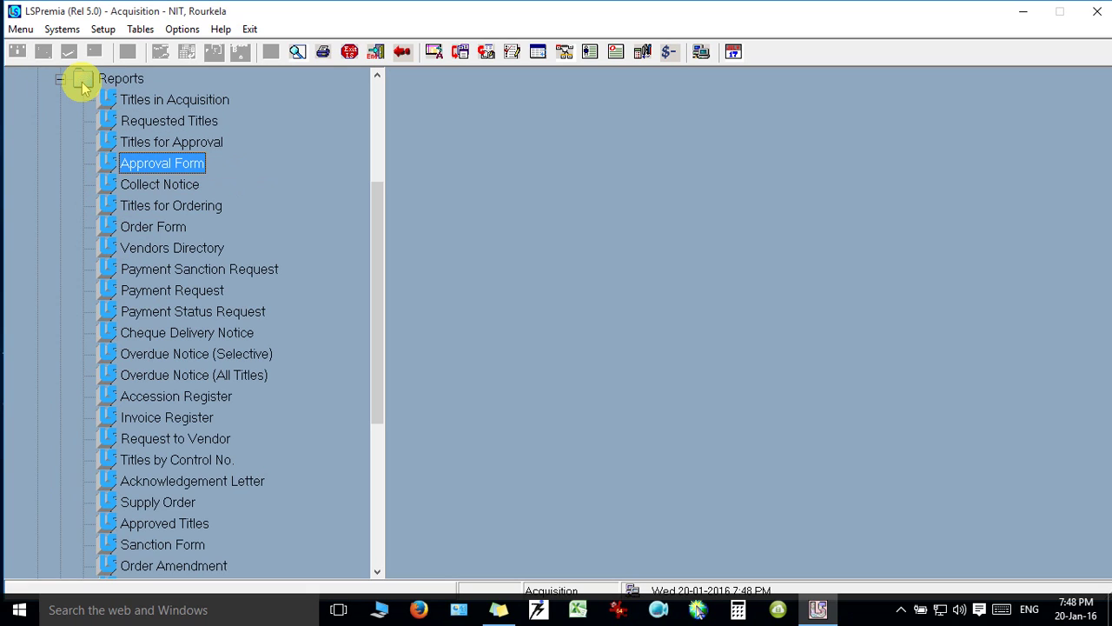
{"action": "double_click", "coordinate": [163, 160]}
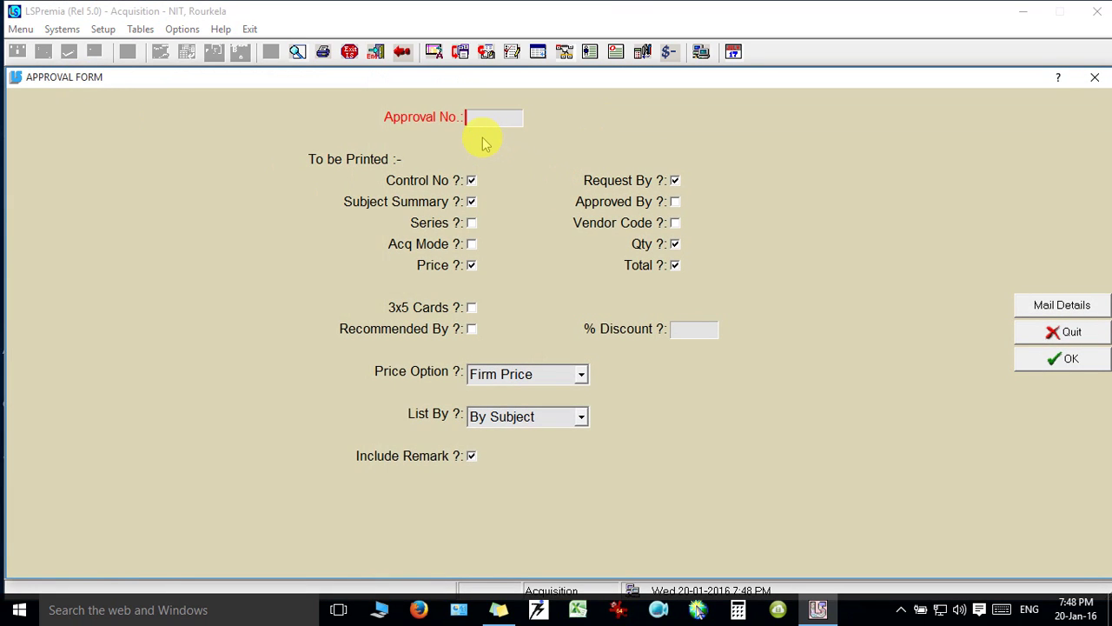
Enter approval number 24, keep By Subject listing, exclude remarks, and generate the report.
{"action": "type", "text": "24"}
{"action": "left_click", "coordinate": [676, 202]}
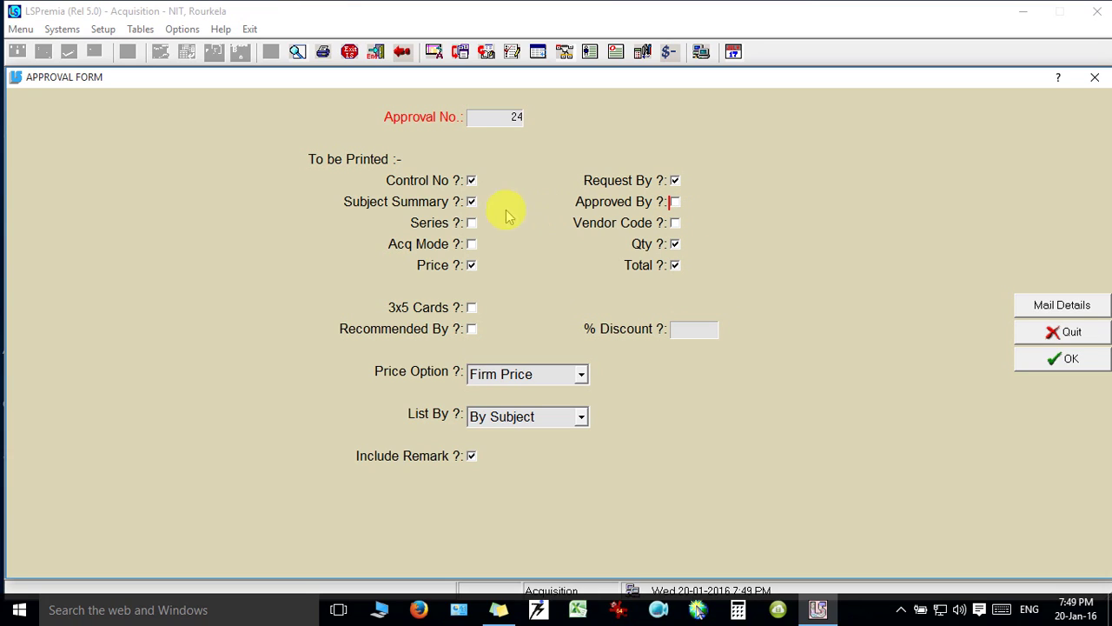
{"action": "left_click", "coordinate": [470, 223]}
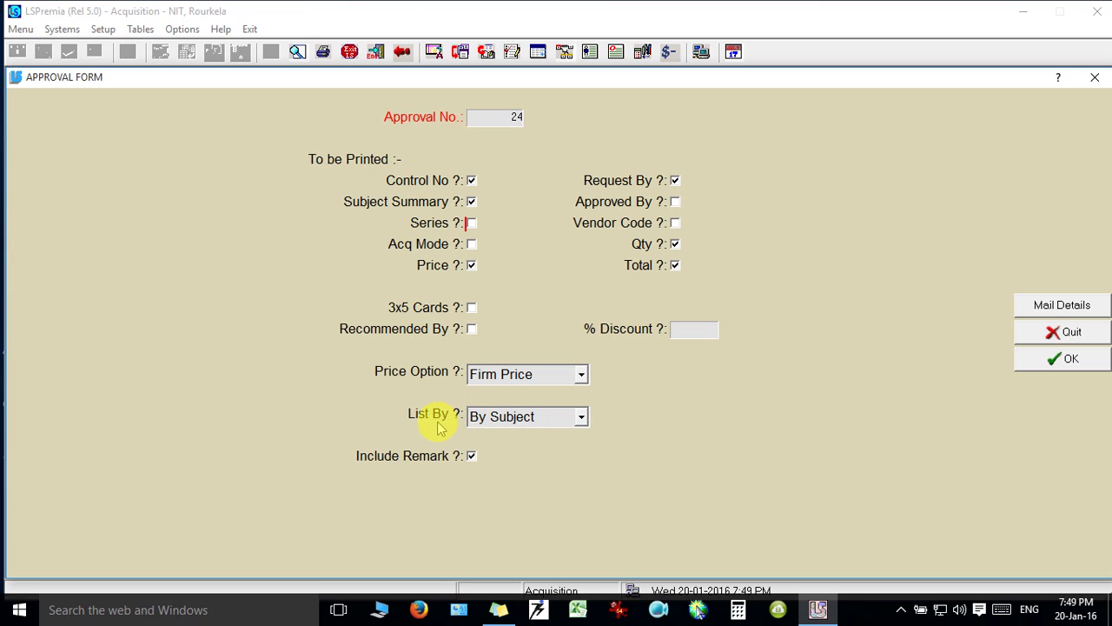
{"action": "left_click", "coordinate": [582, 419]}
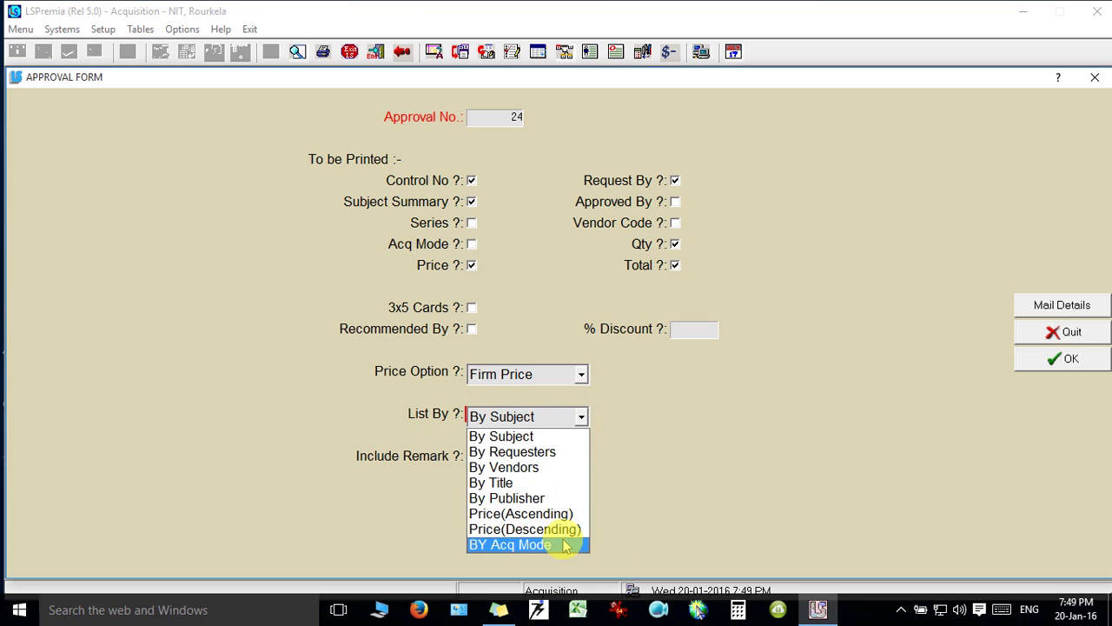
{"action": "left_click", "coordinate": [574, 436]}
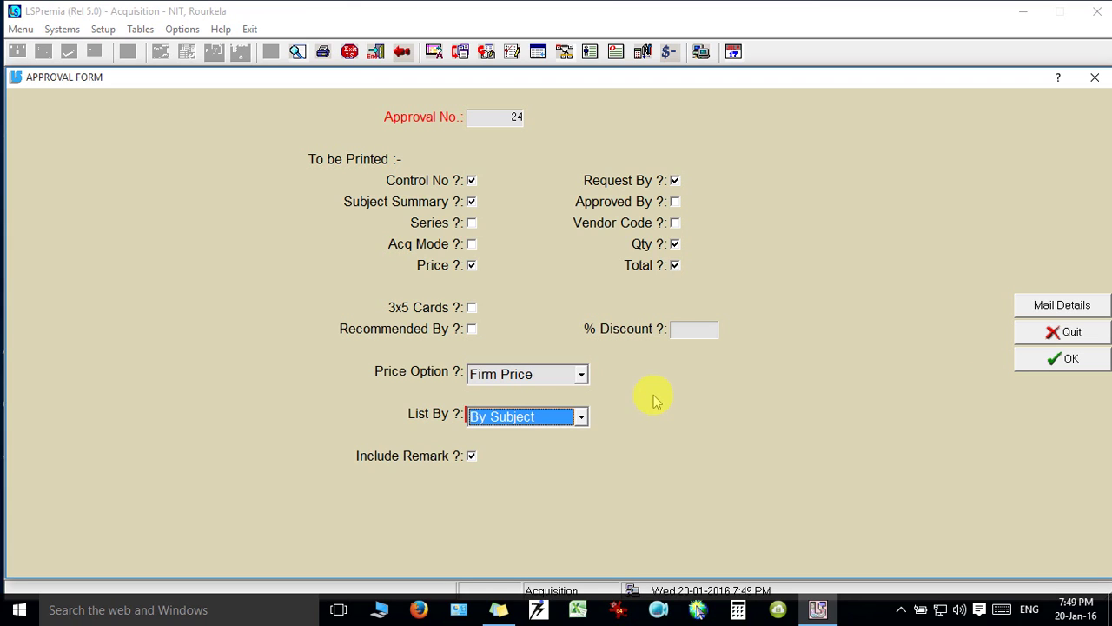
{"action": "left_click", "coordinate": [472, 460]}
{"action": "left_click", "coordinate": [1068, 360]}
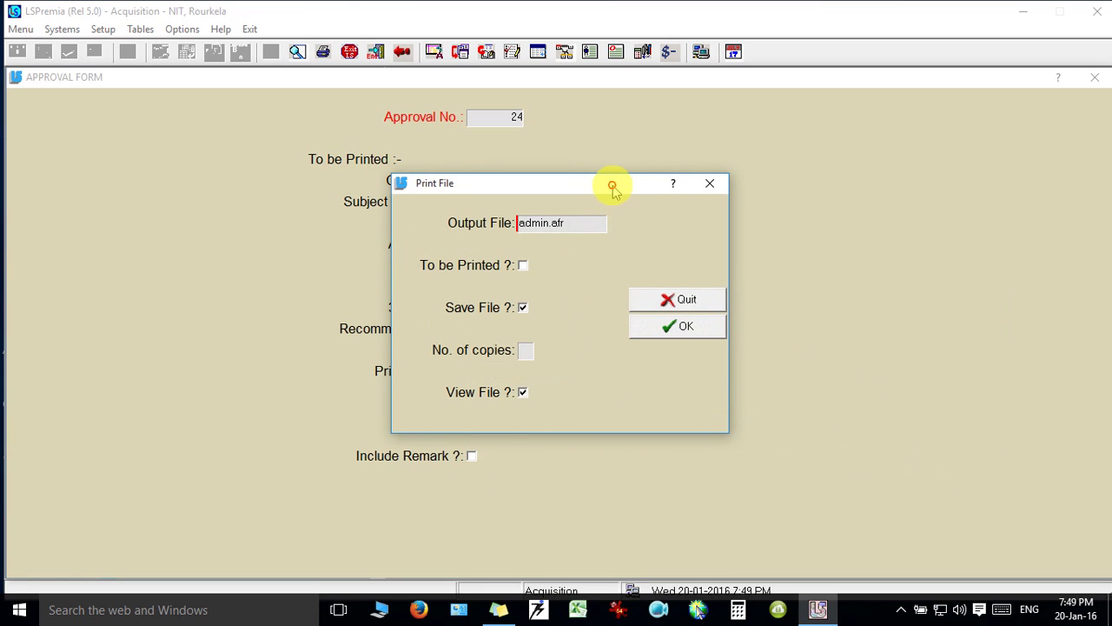
Turn off View File, save the output as admin.afr, and quit the Approval Form.
{"action": "left_click_drag", "start_coordinate": [615, 183], "coordinate": [565, 154]}
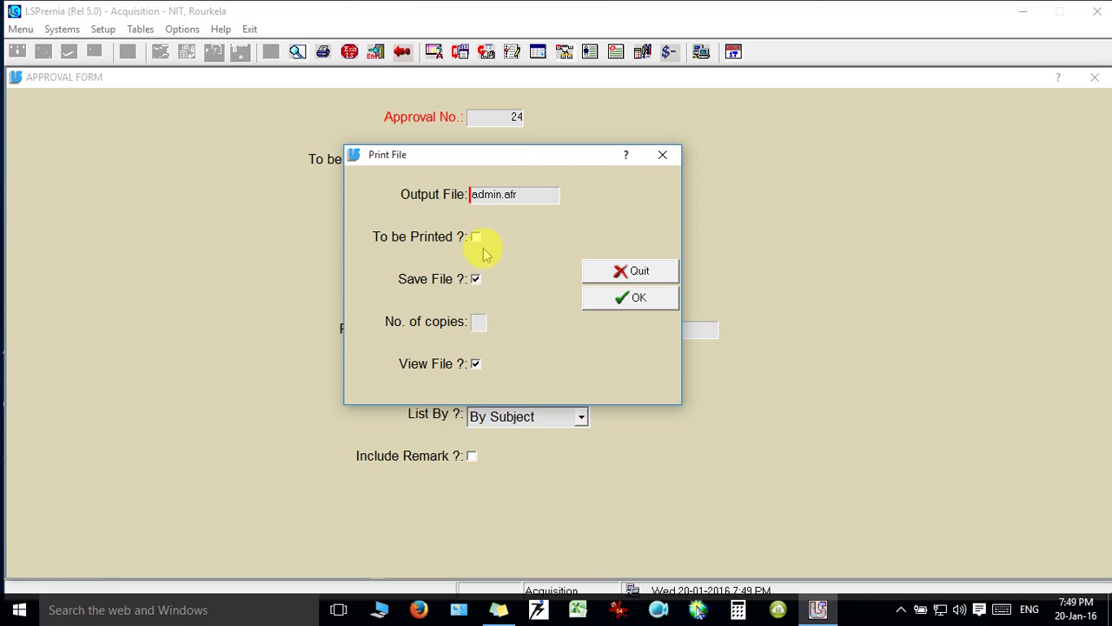
{"action": "left_click", "coordinate": [476, 365]}
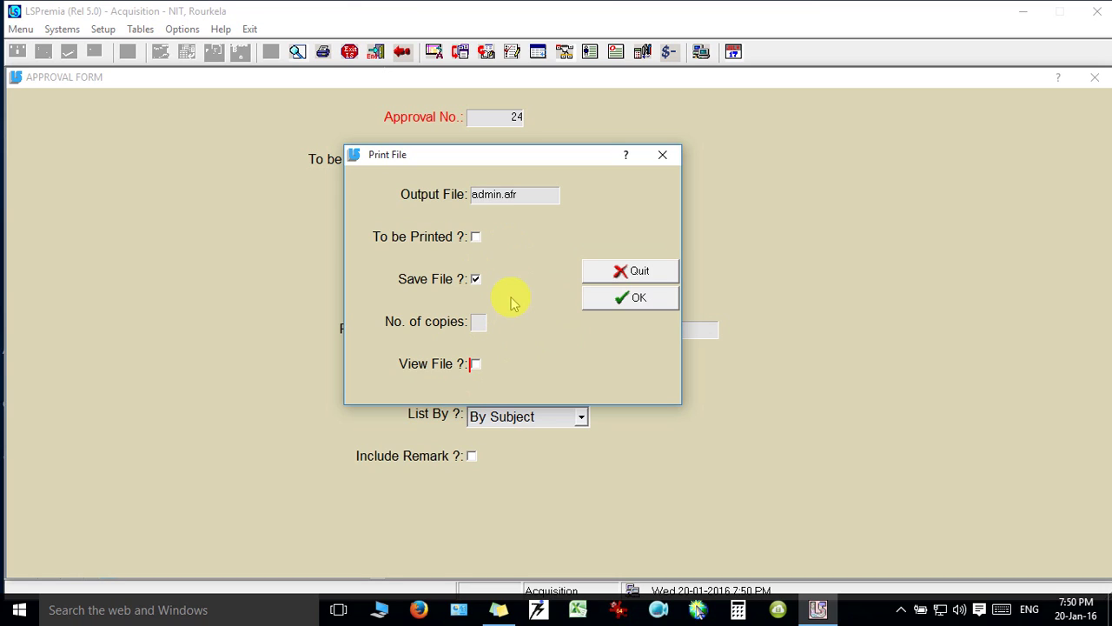
{"action": "left_click_drag", "start_coordinate": [505, 195], "coordinate": [522, 200]}
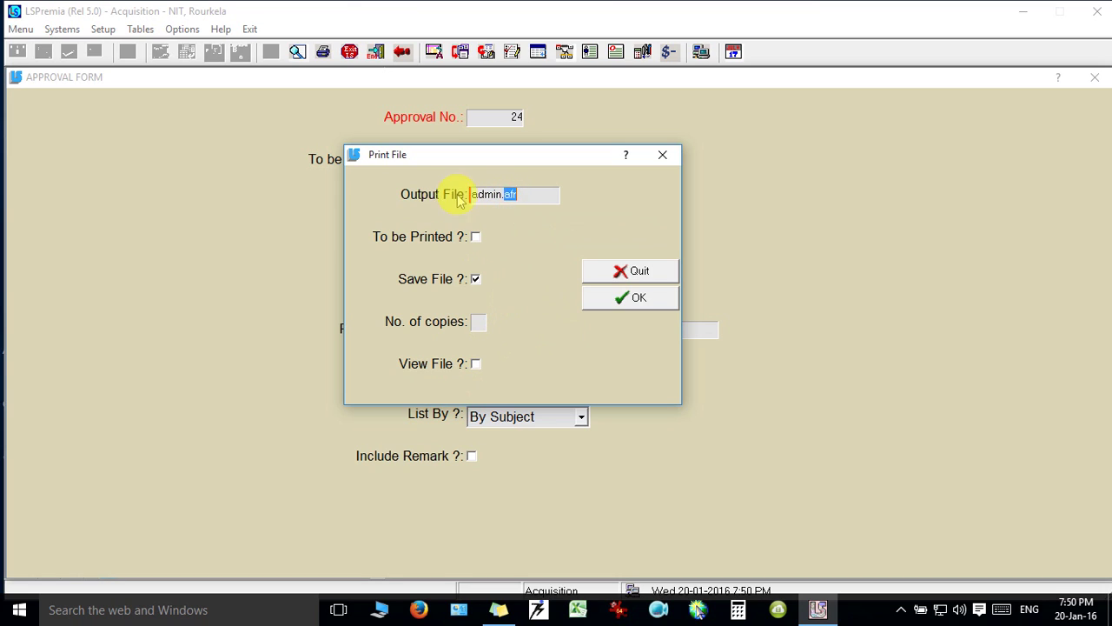
{"action": "left_click", "coordinate": [488, 195]}
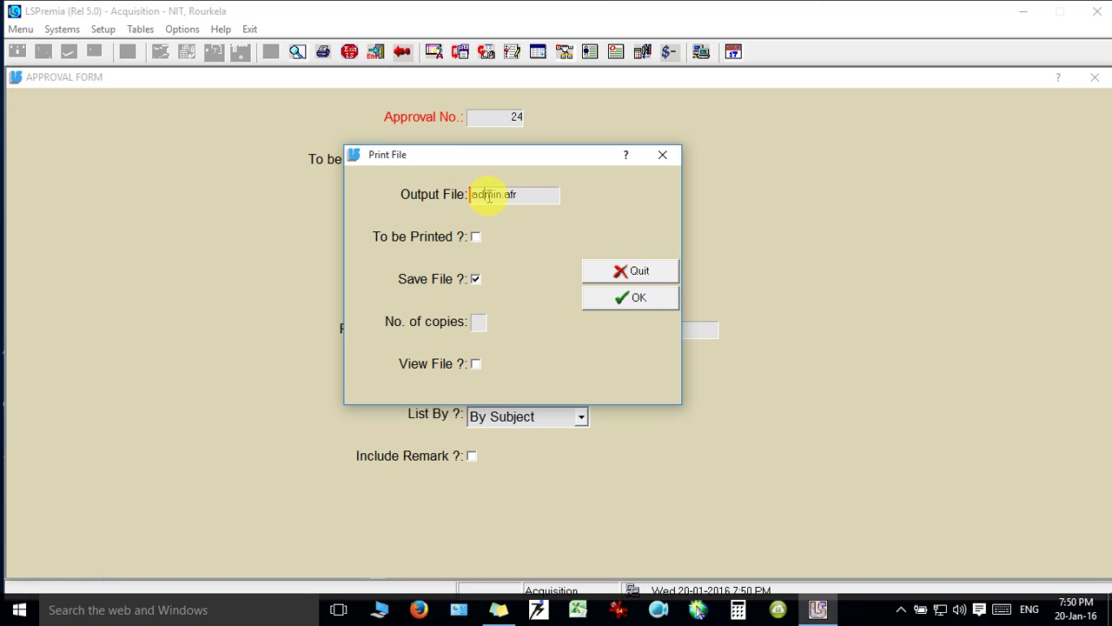
{"action": "left_click", "coordinate": [533, 193]}
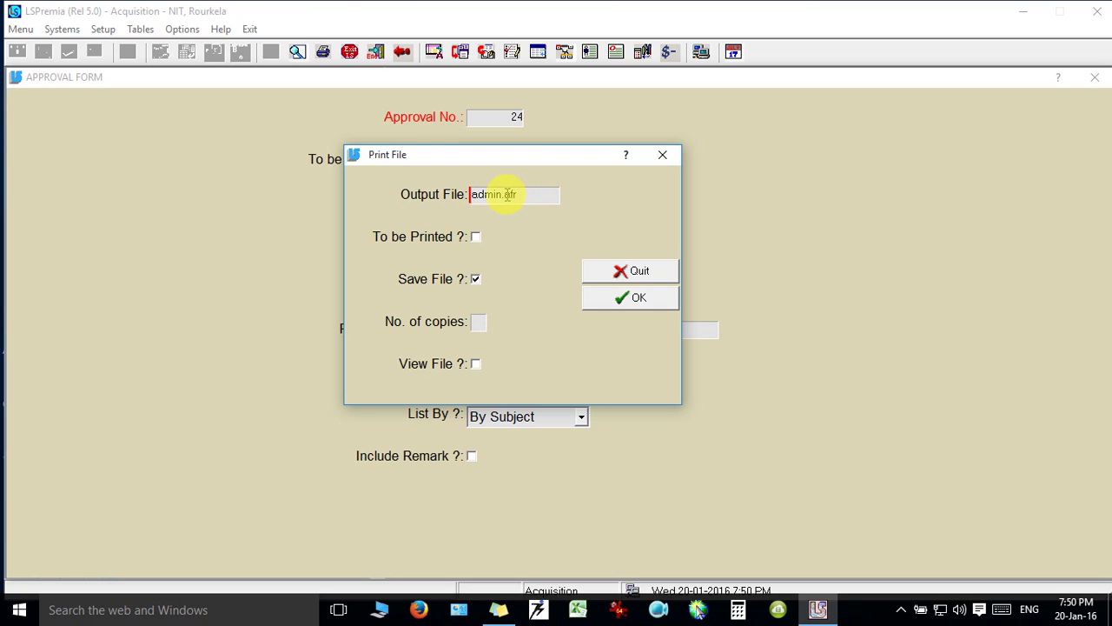
{"action": "left_click_drag", "start_coordinate": [505, 194], "coordinate": [521, 195]}
{"action": "left_click", "coordinate": [641, 299]}
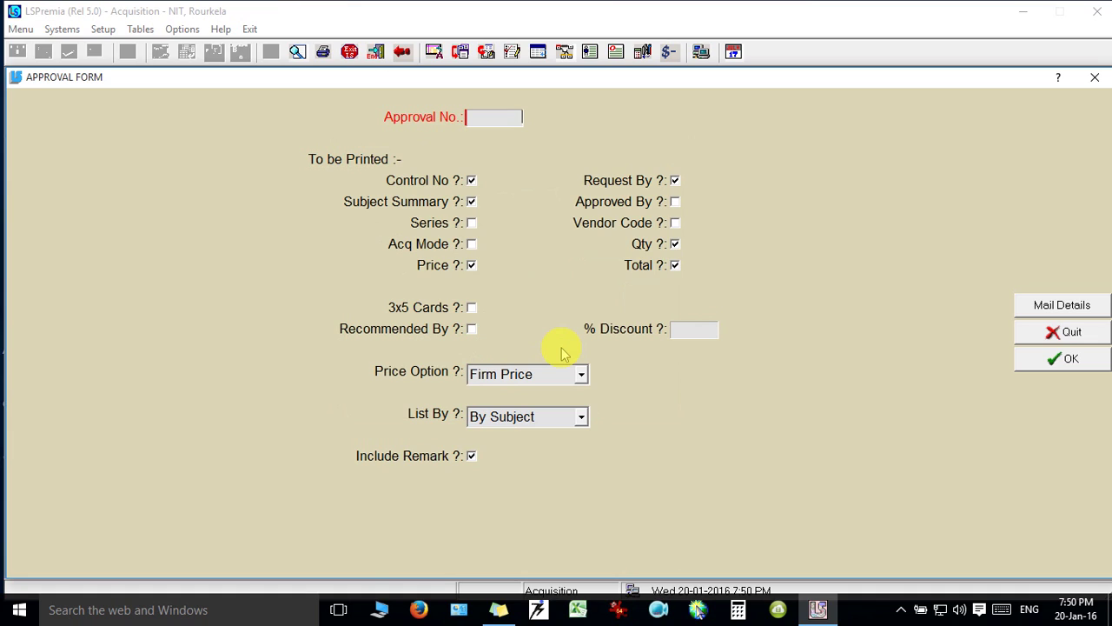
{"action": "left_click", "coordinate": [1089, 337]}
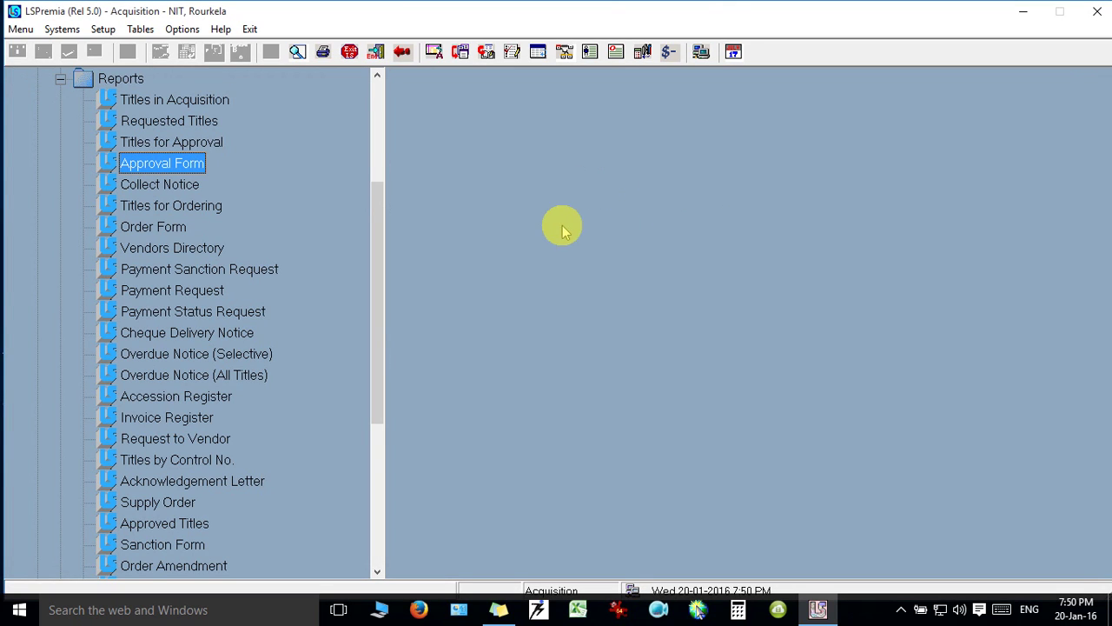
Minimize LSPremia, refresh the Print folder, and open admin.afr in Word.
{"action": "left_click", "coordinate": [1027, 12]}
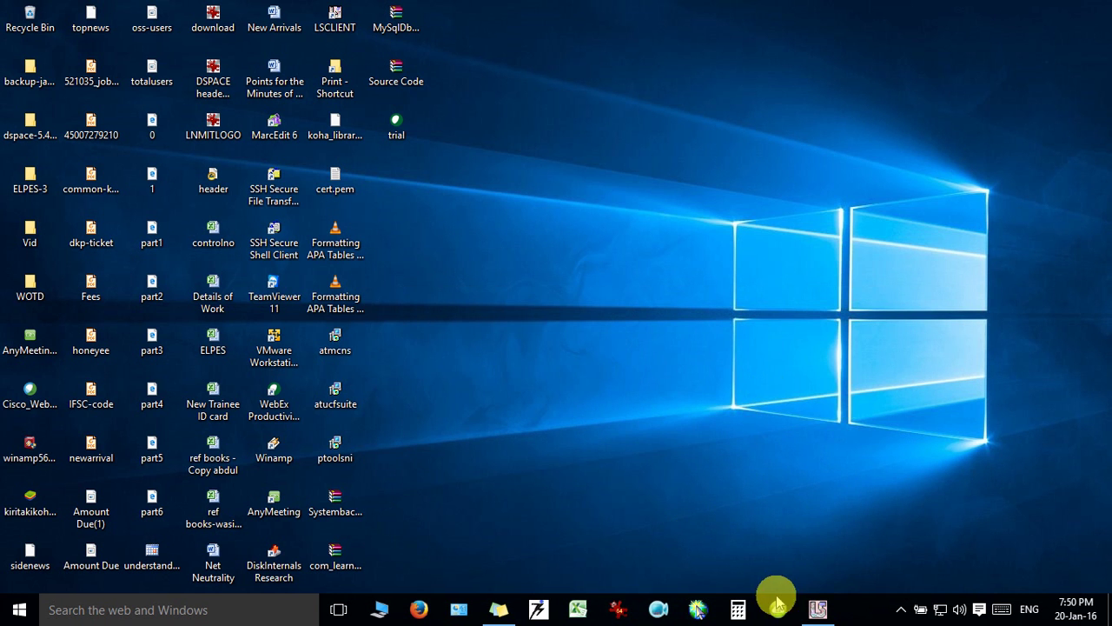
{"action": "double_click", "coordinate": [337, 77]}
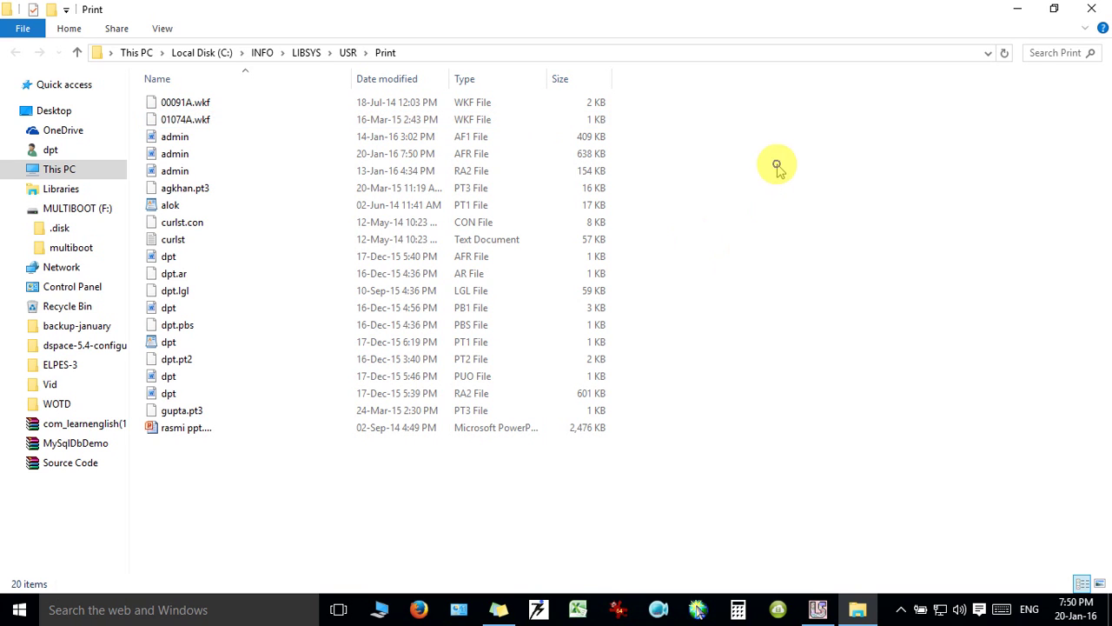
{"action": "right_click", "coordinate": [777, 164]}
{"action": "left_click", "coordinate": [860, 231]}
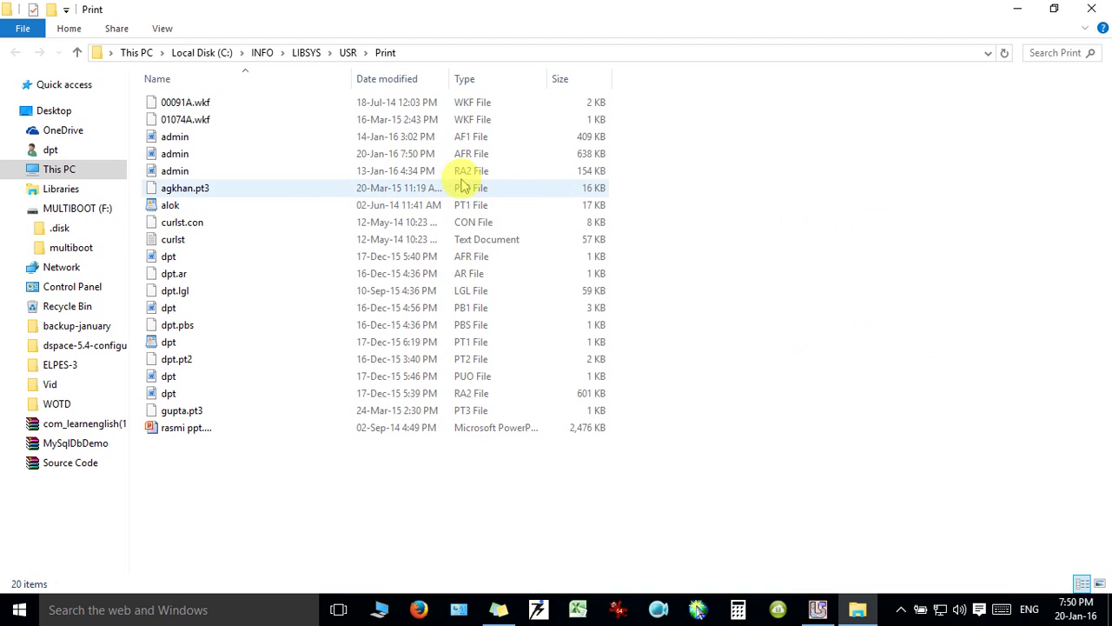
{"action": "left_click", "coordinate": [194, 159]}
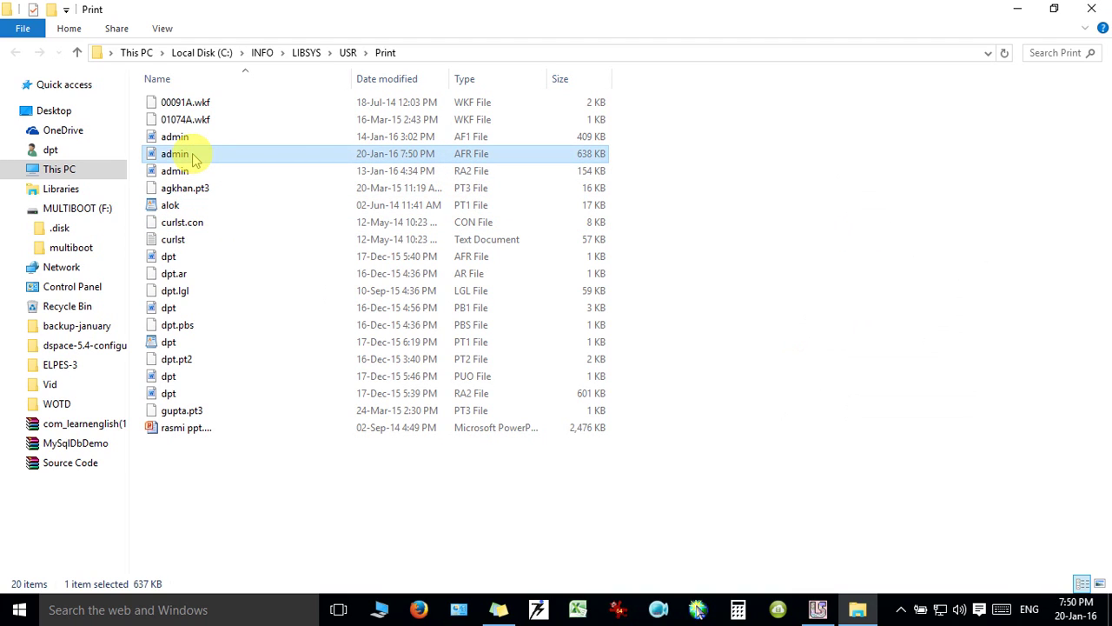
{"action": "double_click", "coordinate": [194, 159]}
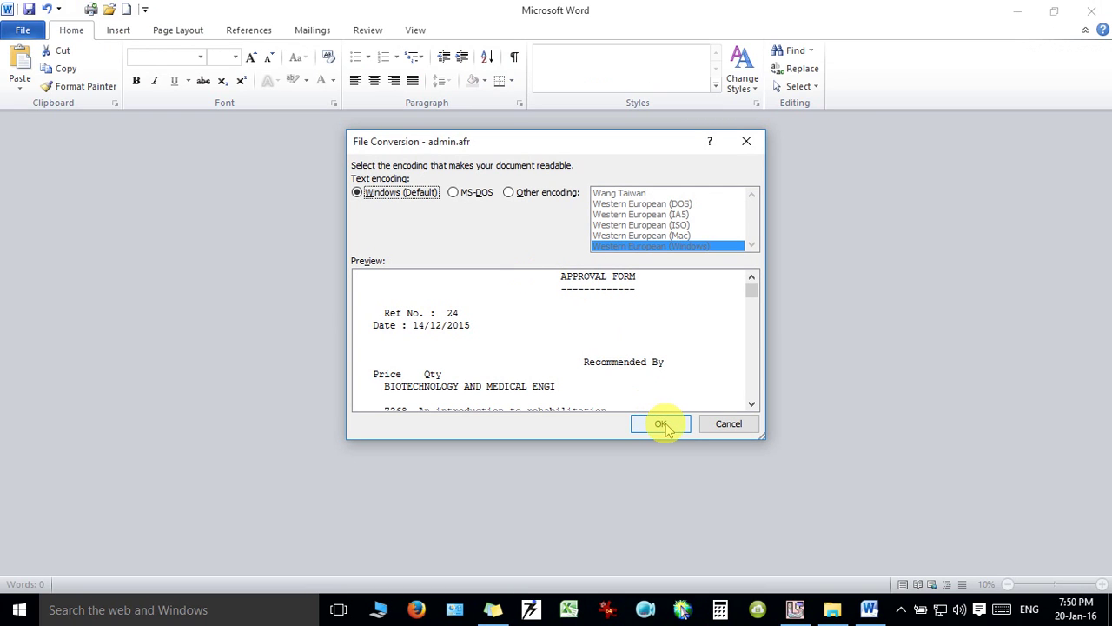
Accept Windows default encoding and drag the right indent out so report lines don't wrap.
{"action": "left_click", "coordinate": [662, 426]}
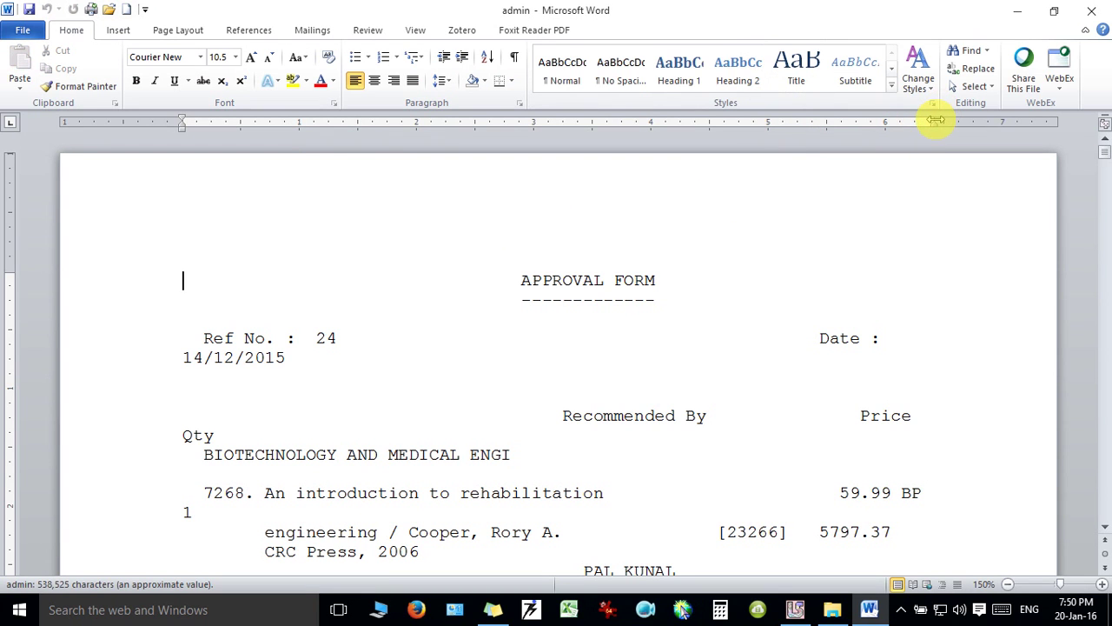
{"action": "left_click_drag", "start_coordinate": [935, 120], "coordinate": [1034, 122]}
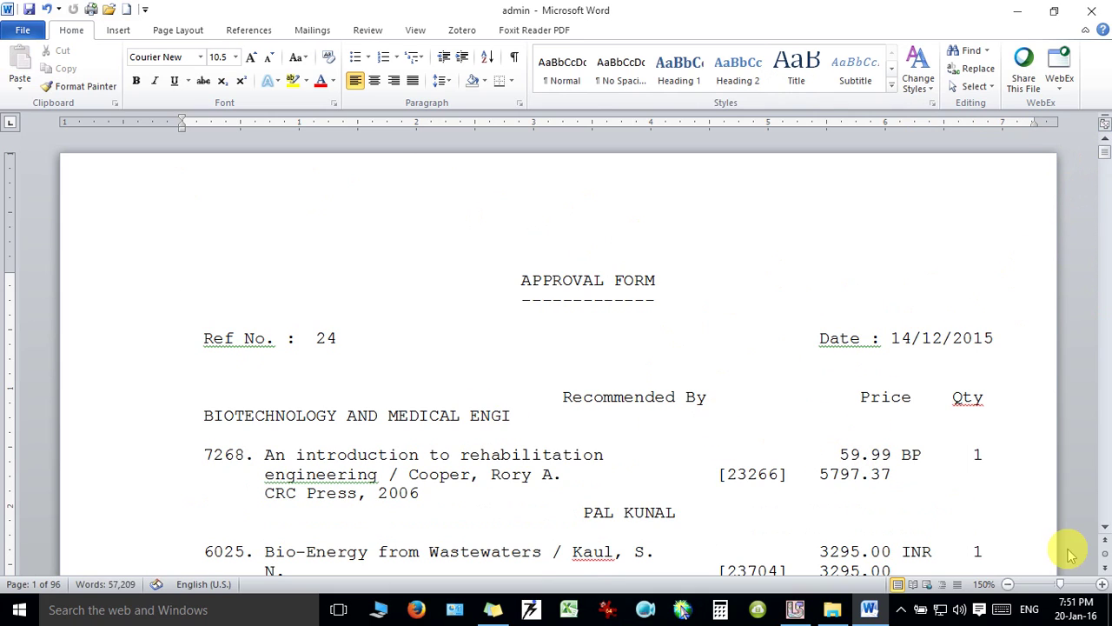
{"action": "scroll", "coordinate": [1100, 528], "scroll_direction": "down", "scroll_amount": 3}
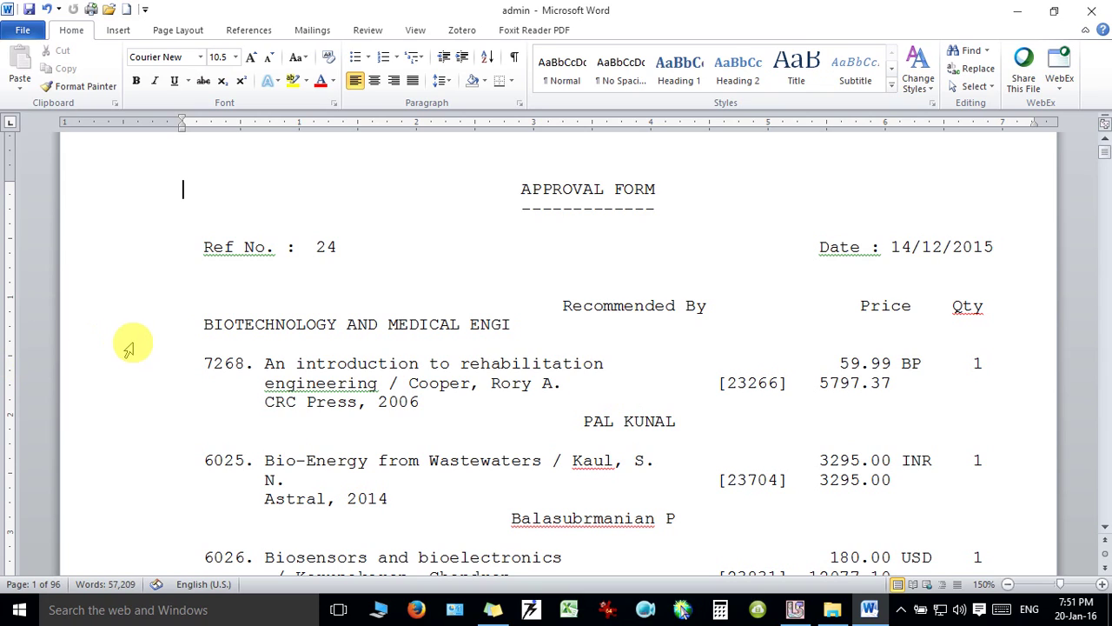
Select all book entries from BIOTECHNOLOGY to the document end and copy them.
{"action": "left_click", "coordinate": [202, 324]}
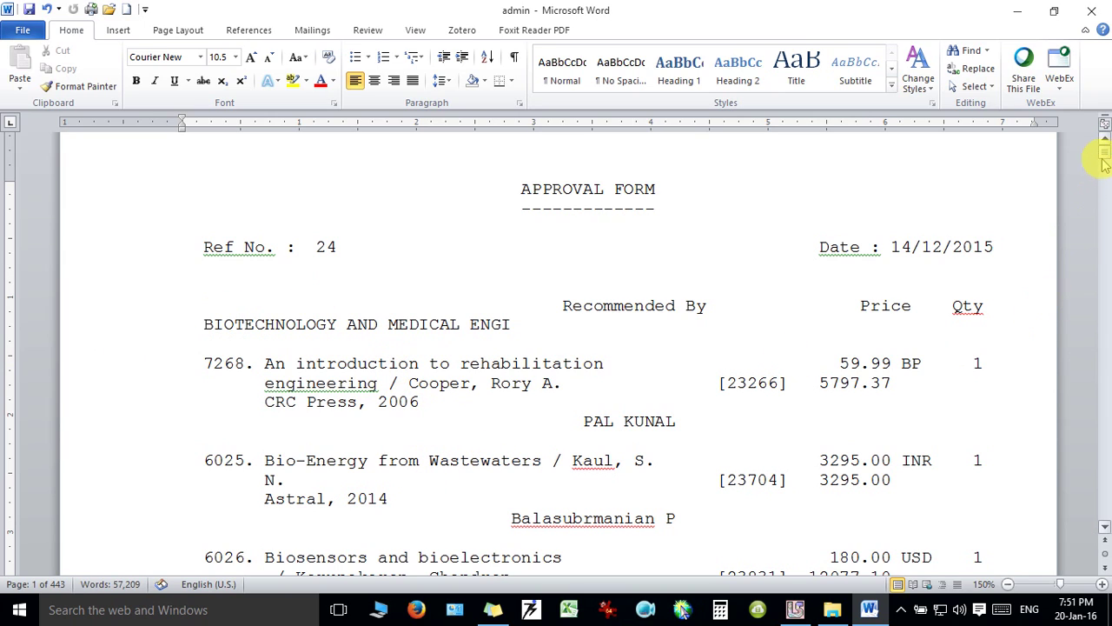
{"action": "mouse_move", "coordinate": [1105, 157]}
{"action": "left_mouse_down"}
{"action": "mouse_move", "coordinate": [1105, 206]}
{"action": "mouse_move", "coordinate": [1098, 142]}
{"action": "left_mouse_up"}
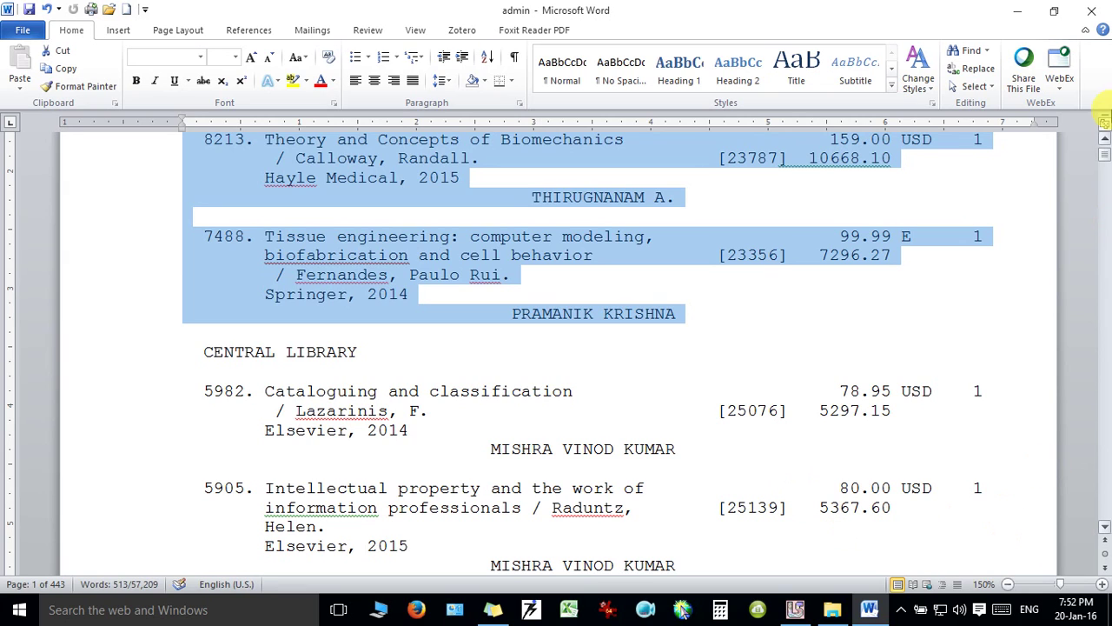
{"action": "left_click_drag", "start_coordinate": [1105, 157], "coordinate": [1106, 148]}
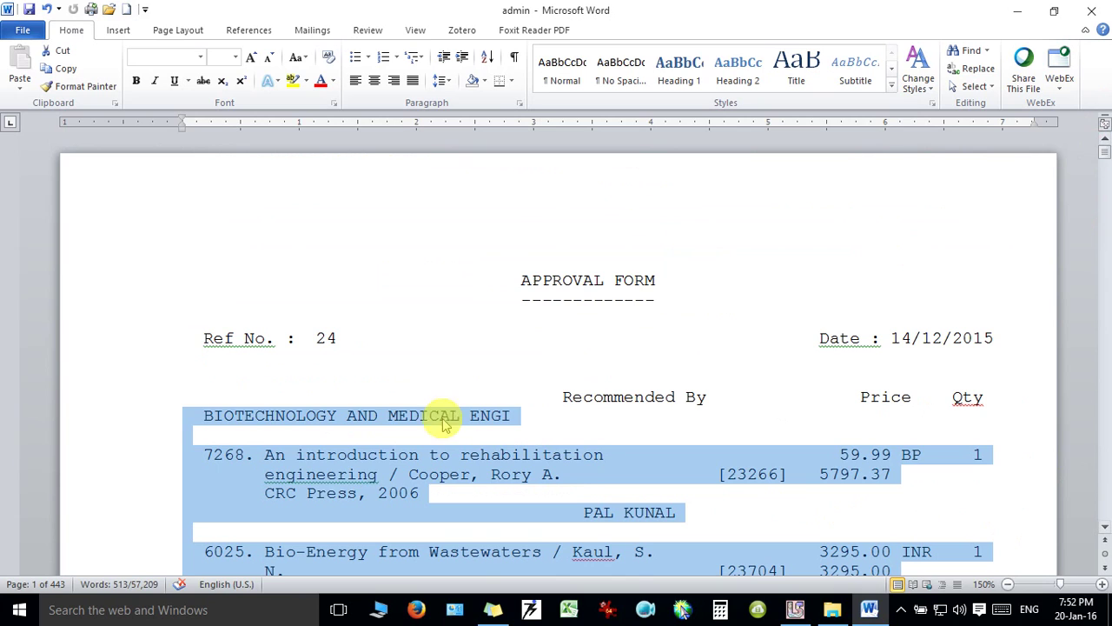
{"action": "right_click", "coordinate": [372, 482]}
{"action": "left_click", "coordinate": [444, 237]}
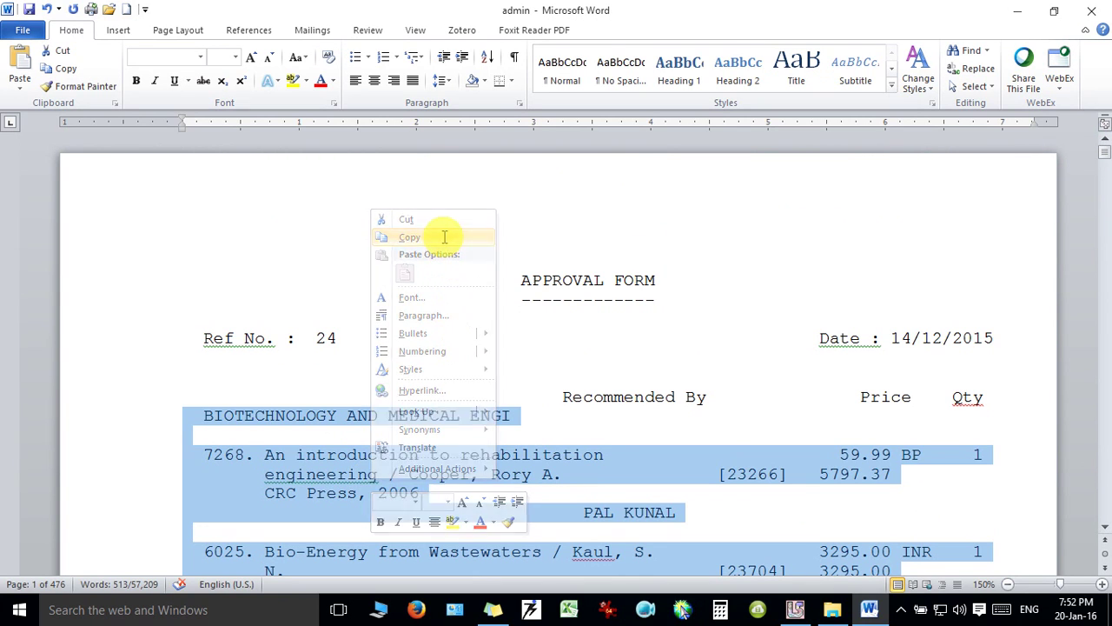
{"action": "left_click", "coordinate": [17, 608]}
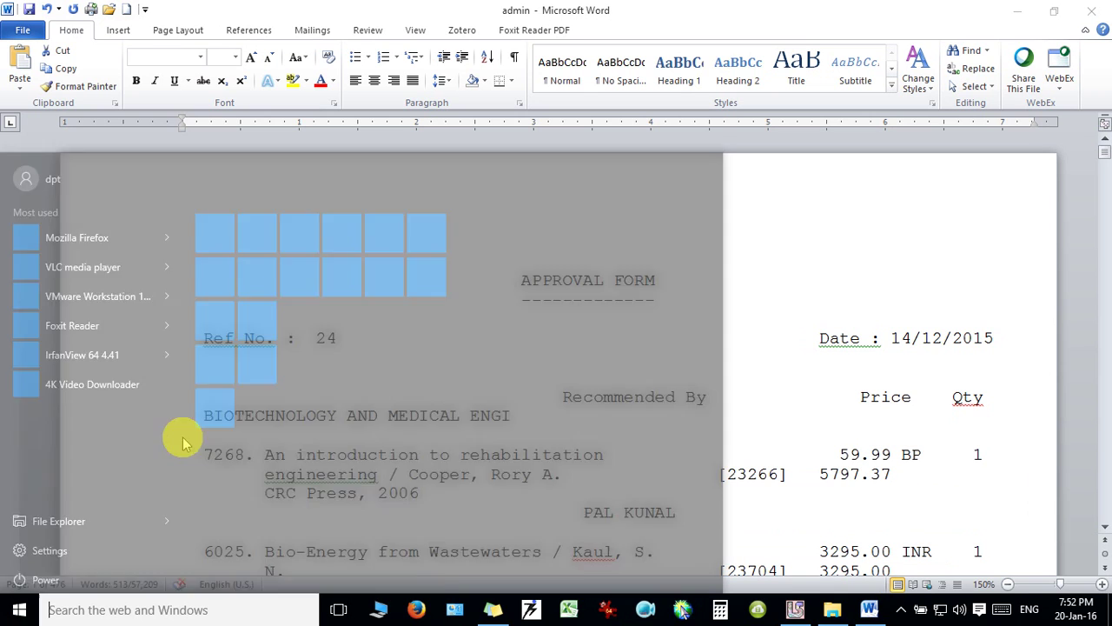
Launch Excel, paste the copied book list at A1, and autofit column A.
{"action": "left_click", "coordinate": [339, 228]}
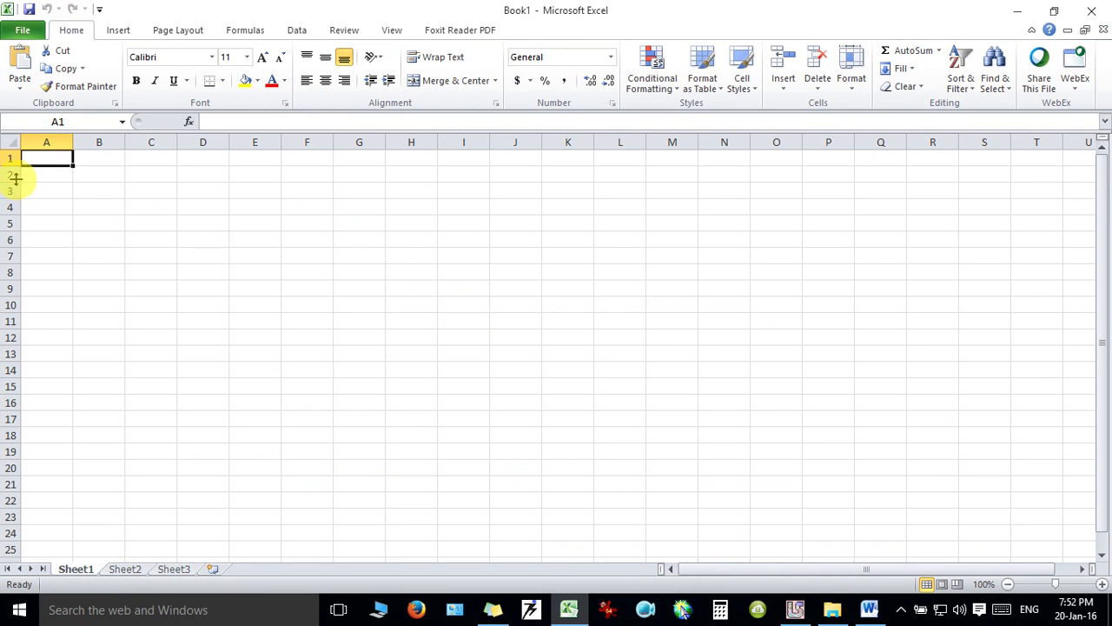
{"action": "left_click", "coordinate": [17, 57]}
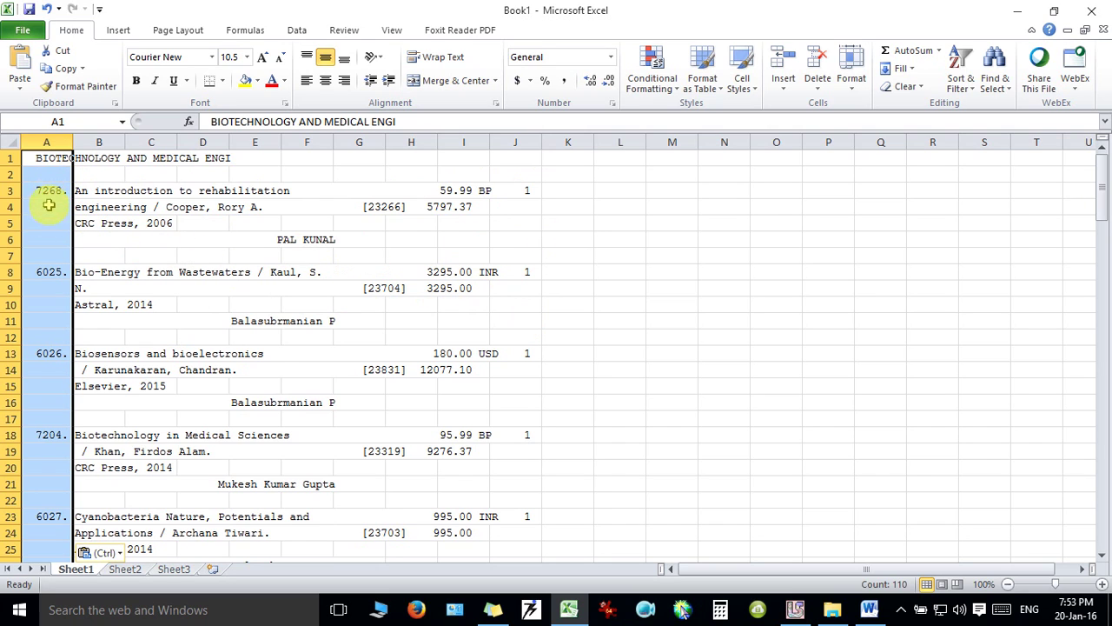
{"action": "double_click", "coordinate": [71, 142]}
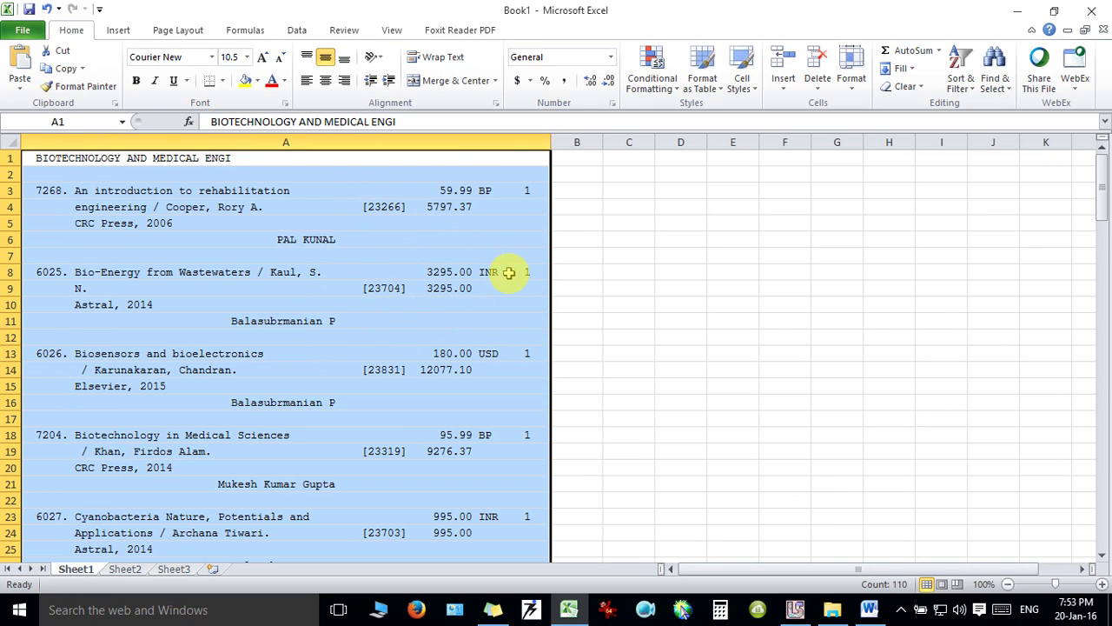
Delete the page-header block in rows 57–64.
{"action": "left_click", "coordinate": [527, 195]}
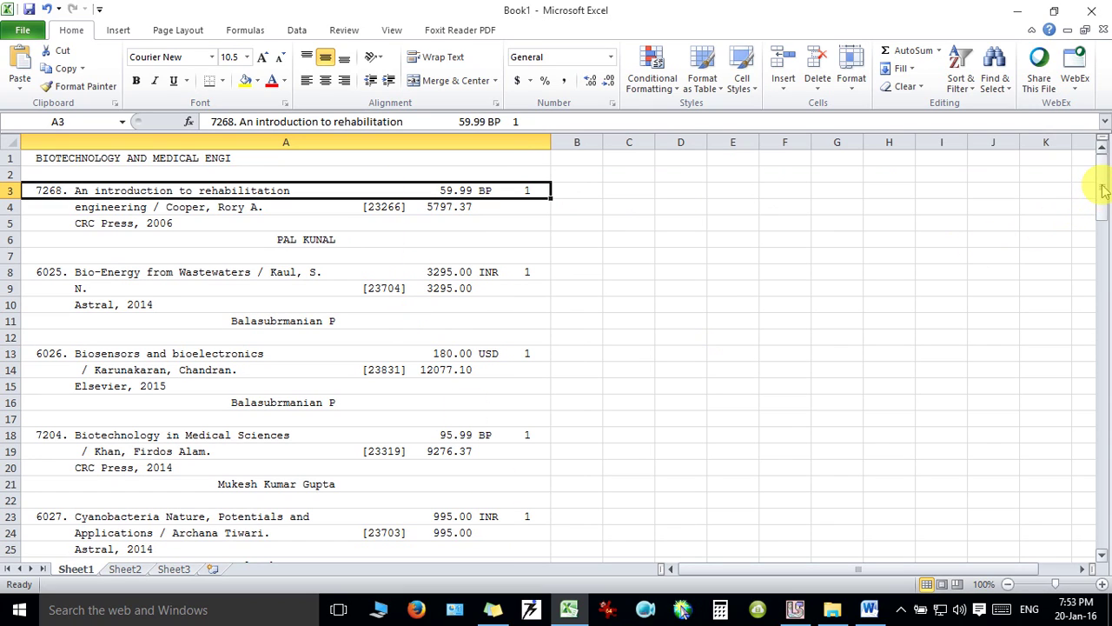
{"action": "left_click_drag", "start_coordinate": [1100, 188], "coordinate": [1103, 258]}
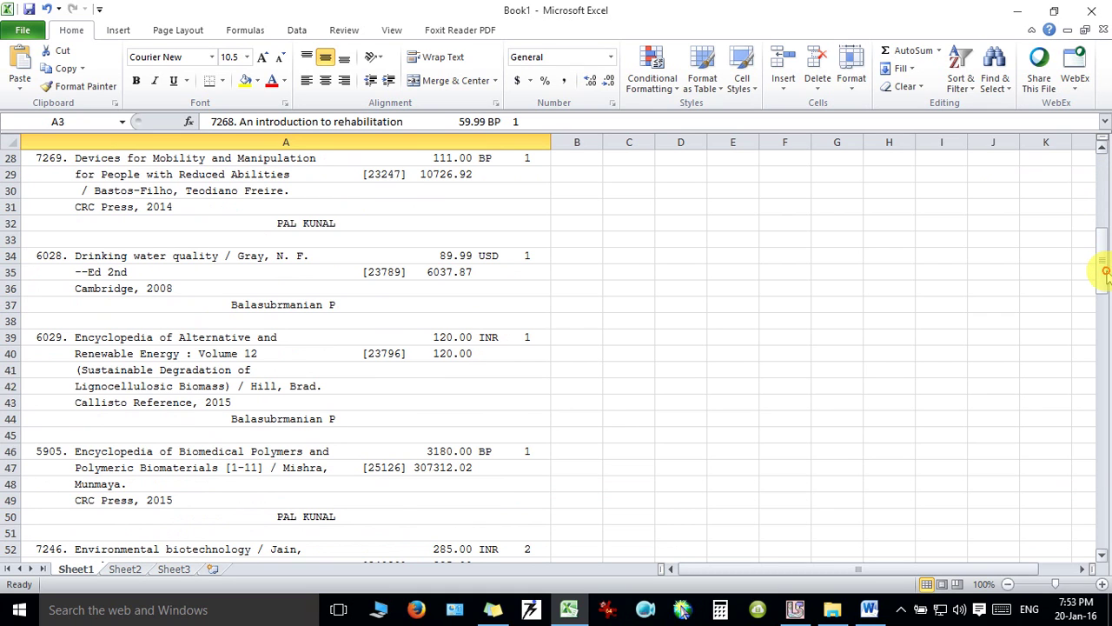
{"action": "left_click_drag", "start_coordinate": [1103, 268], "coordinate": [1100, 320]}
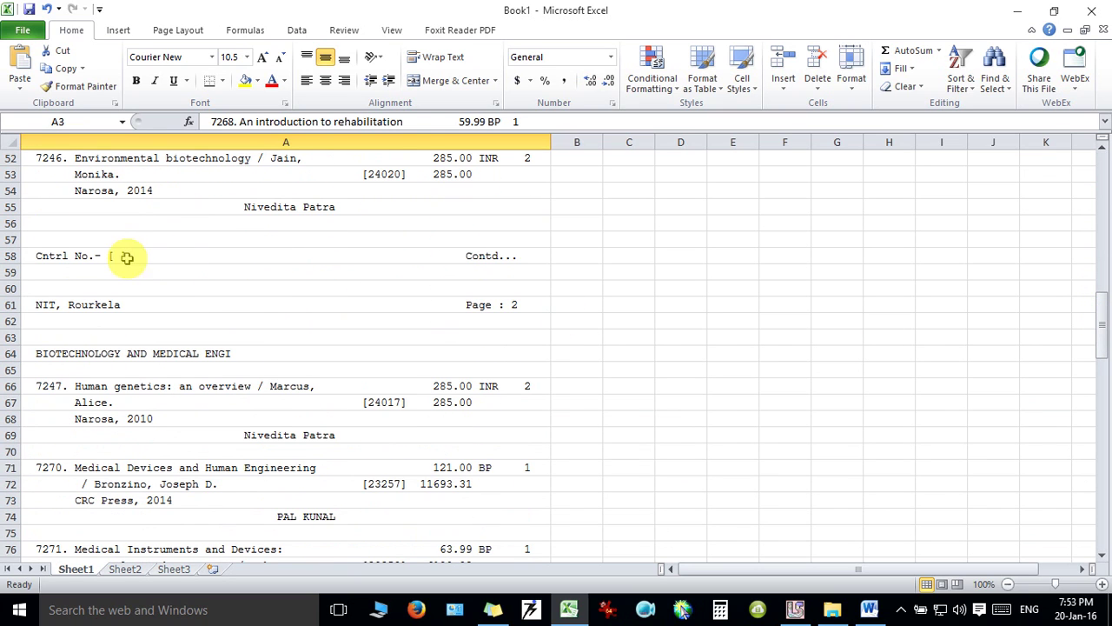
{"action": "left_click_drag", "start_coordinate": [21, 241], "coordinate": [55, 365]}
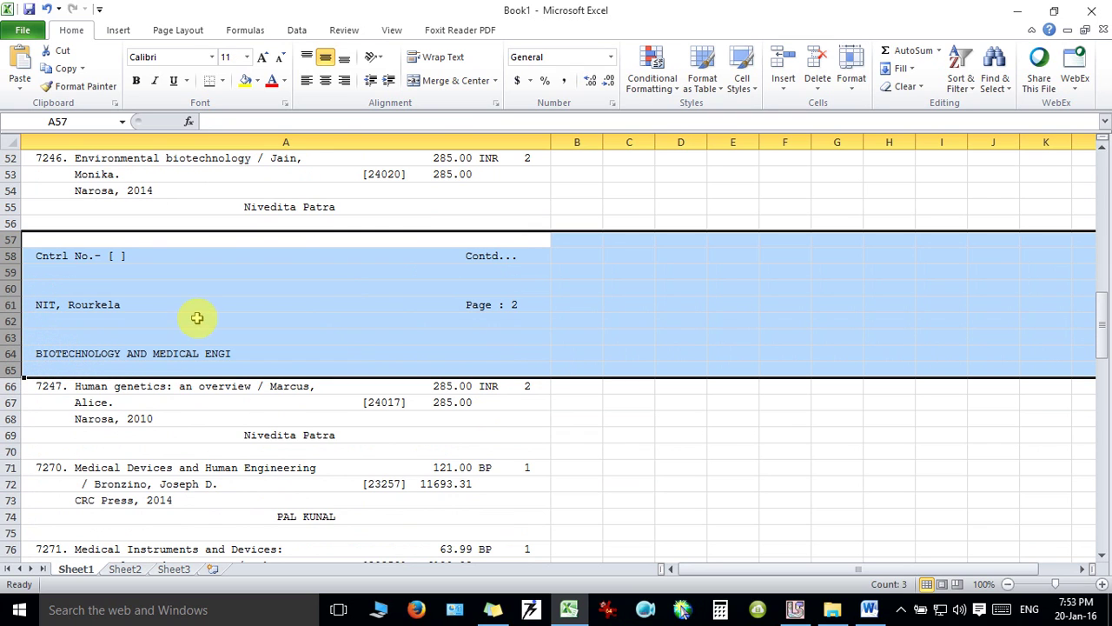
{"action": "right_click", "coordinate": [197, 318]}
{"action": "left_click", "coordinate": [261, 439]}
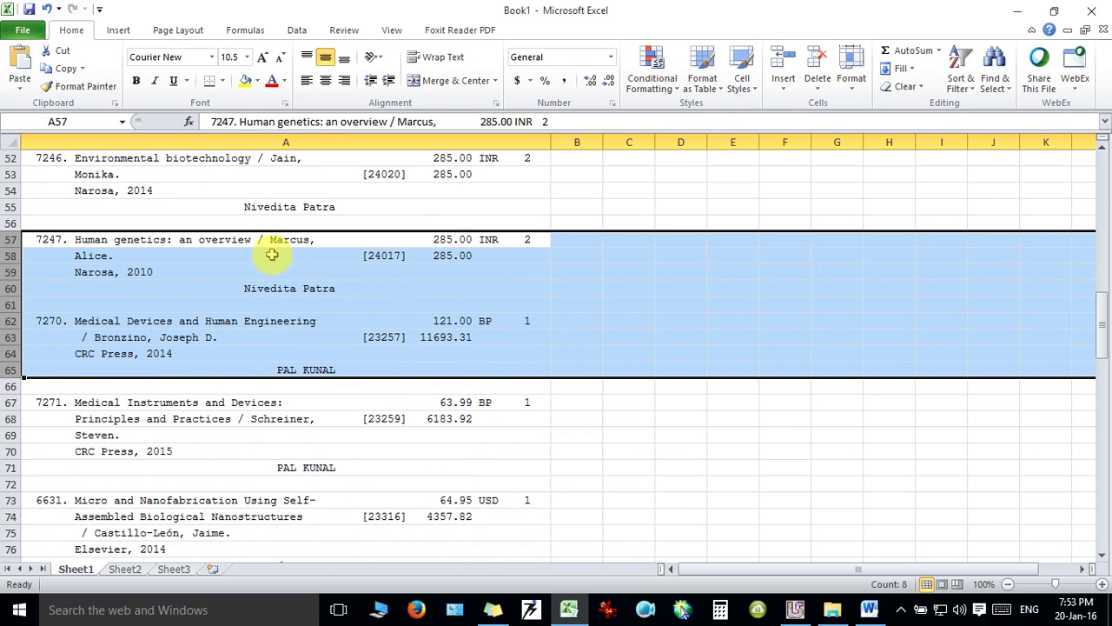
Delete the next page-header block in rows 114–122.
{"action": "left_click_drag", "start_coordinate": [1103, 325], "coordinate": [1105, 472]}
{"action": "left_click", "coordinate": [18, 288]}
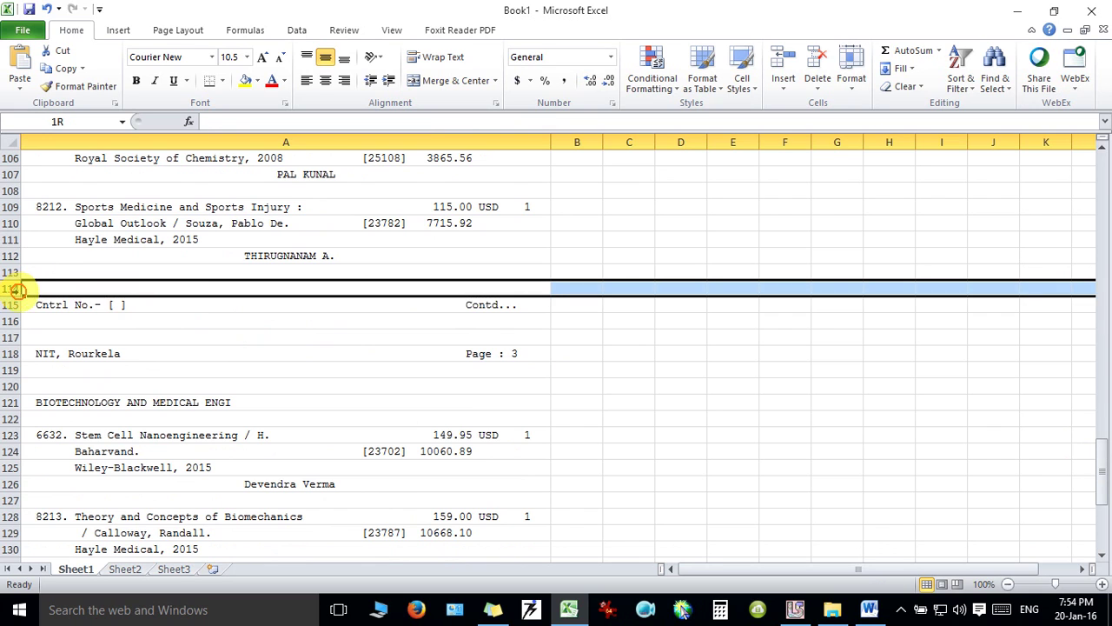
{"action": "left_click_drag", "start_coordinate": [17, 289], "coordinate": [13, 424]}
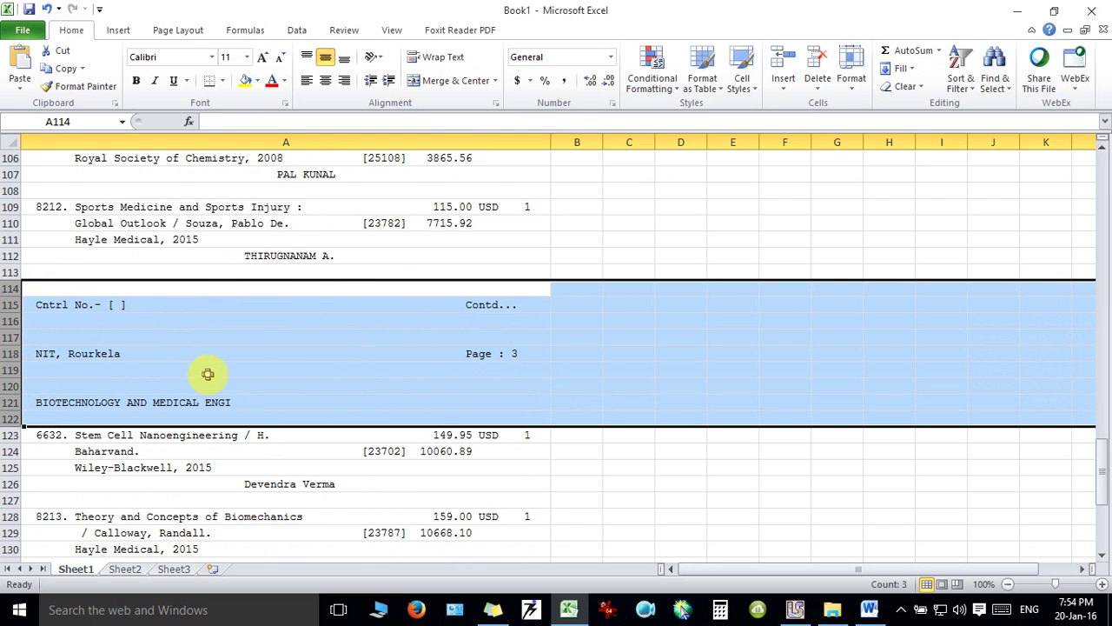
{"action": "right_click", "coordinate": [207, 374]}
{"action": "left_click", "coordinate": [263, 271]}
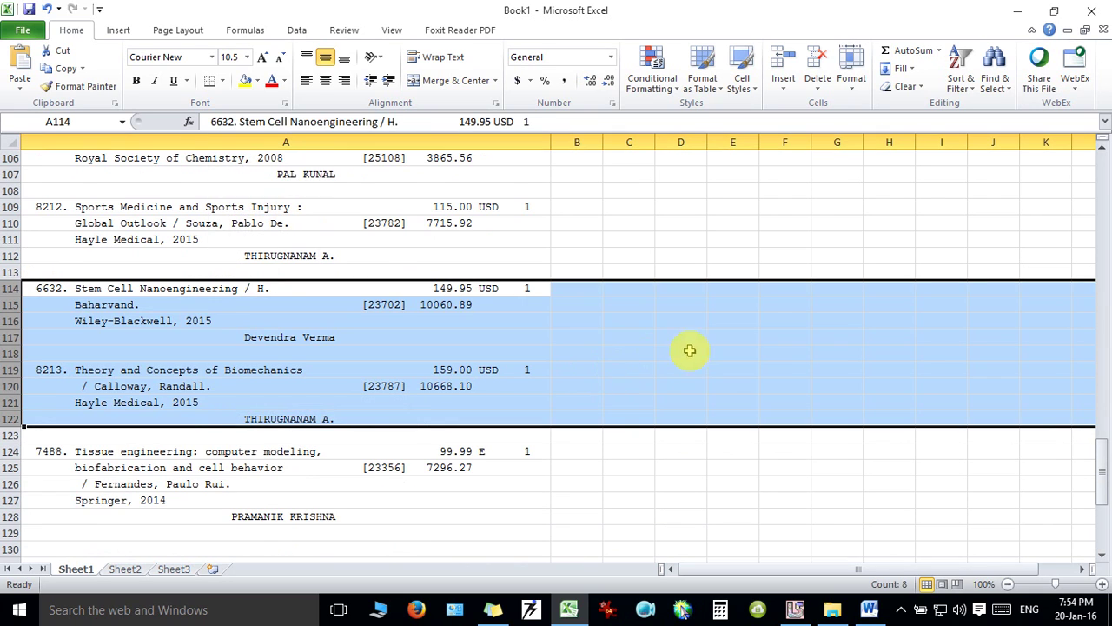
{"action": "left_click_drag", "start_coordinate": [1102, 474], "coordinate": [1104, 172]}
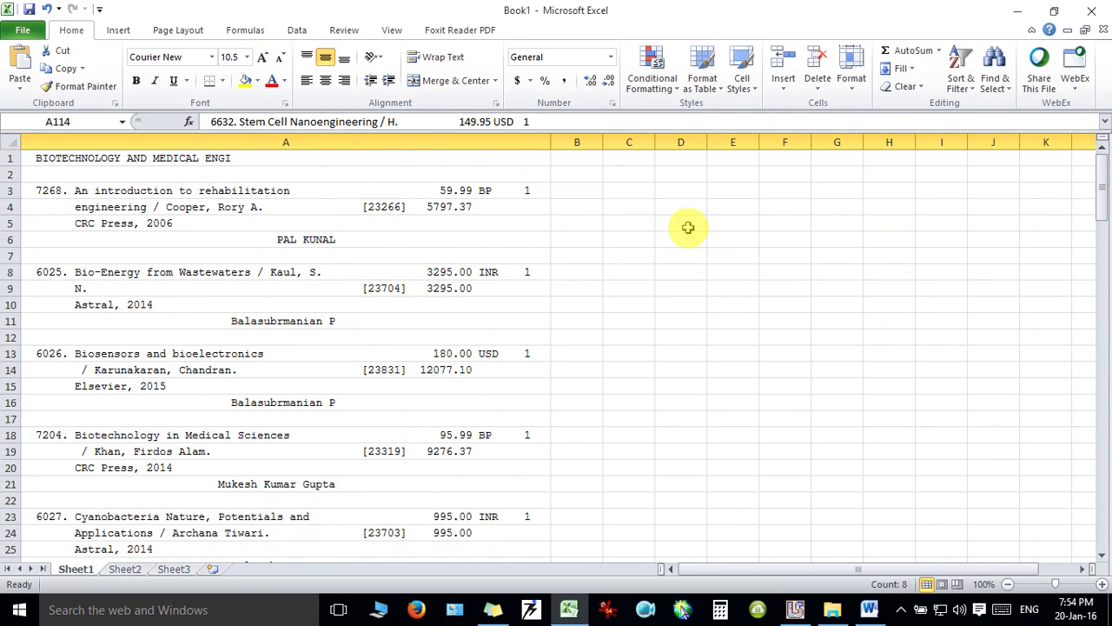
{"action": "left_click", "coordinate": [437, 208]}
{"action": "left_click", "coordinate": [577, 212]}
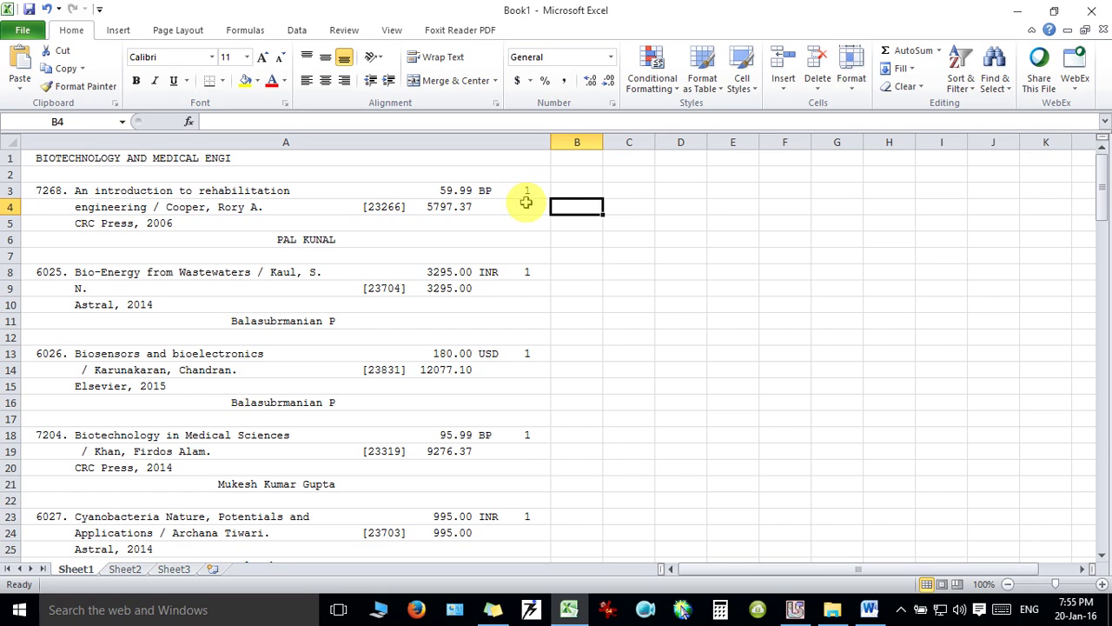
{"action": "double_click", "coordinate": [527, 190]}
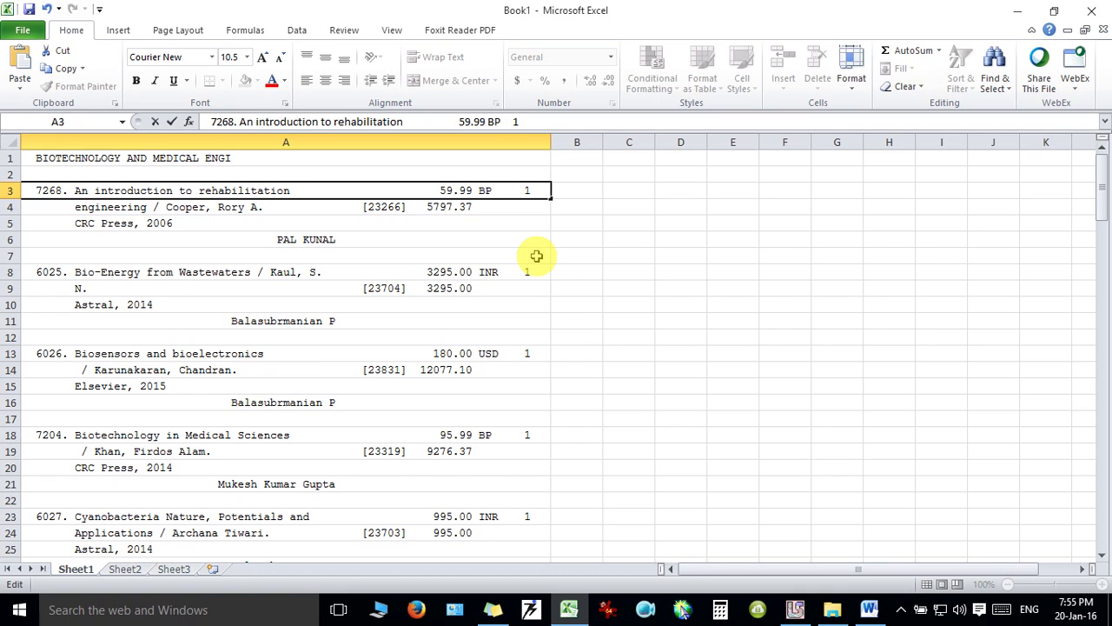
{"action": "left_click", "coordinate": [493, 273]}
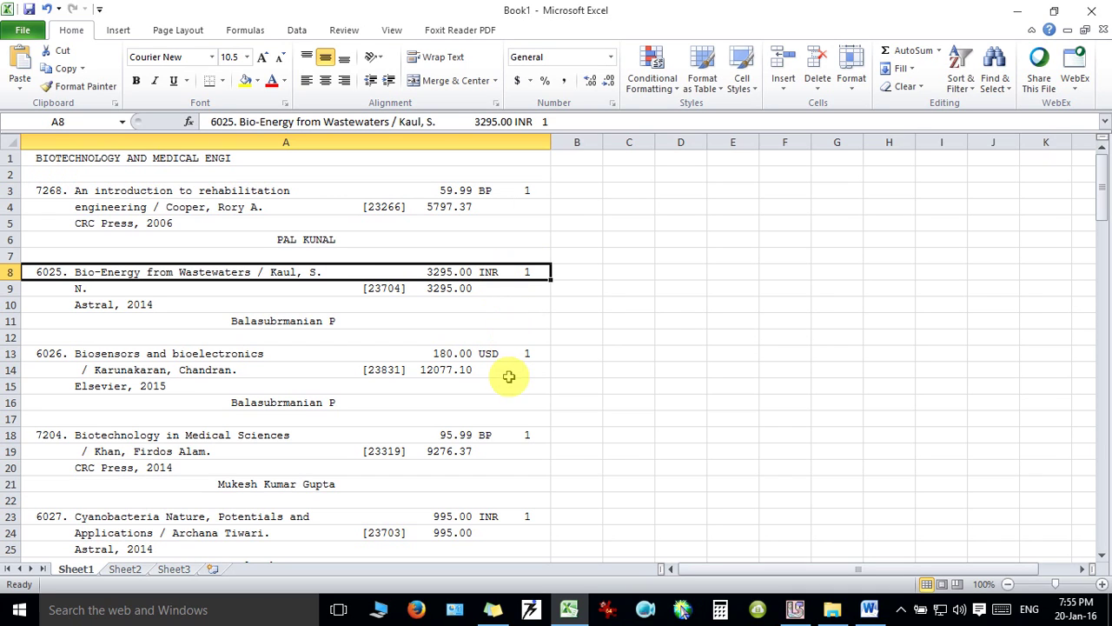
{"action": "left_click", "coordinate": [497, 354]}
{"action": "left_click", "coordinate": [489, 435]}
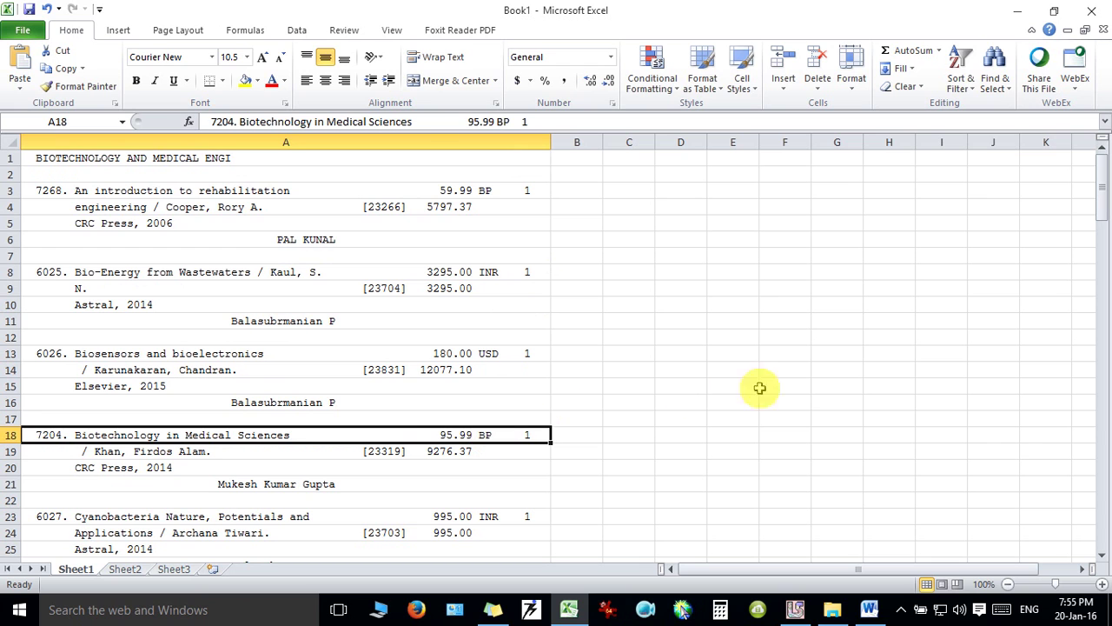
{"action": "mouse_move", "coordinate": [1102, 199]}
{"action": "left_mouse_down"}
{"action": "mouse_move", "coordinate": [1101, 235]}
{"action": "mouse_move", "coordinate": [1100, 166]}
{"action": "mouse_move", "coordinate": [1102, 182]}
{"action": "left_mouse_up"}
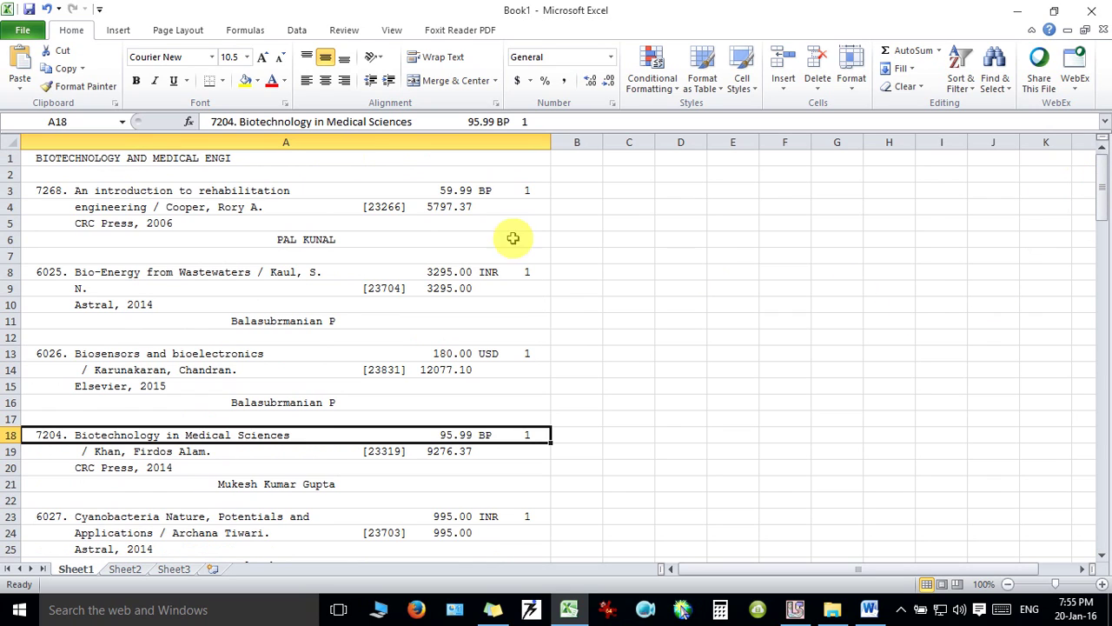
{"action": "left_click", "coordinate": [517, 190]}
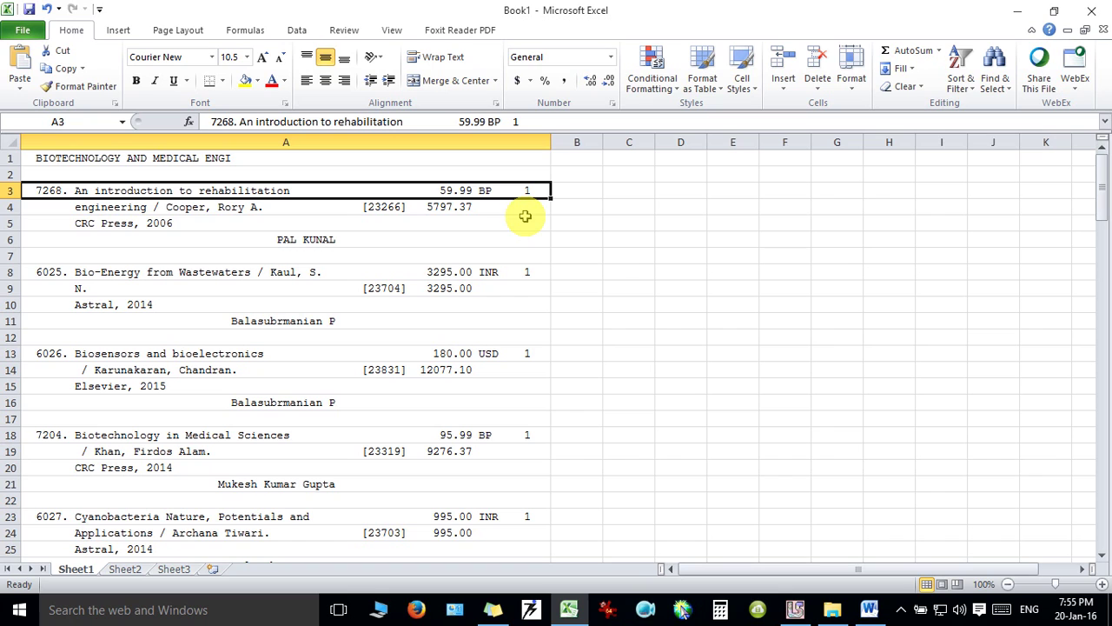
{"action": "left_click", "coordinate": [481, 142]}
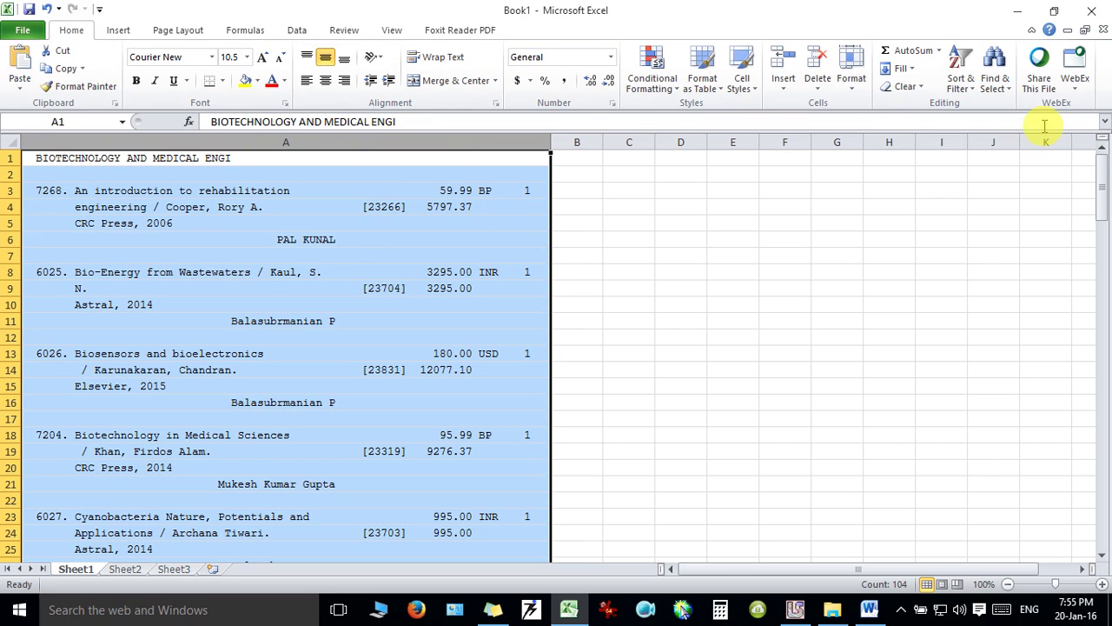
Use Find and Replace to change every 'BP' to 'BP {' (9 replacements).
{"action": "left_click", "coordinate": [1008, 95]}
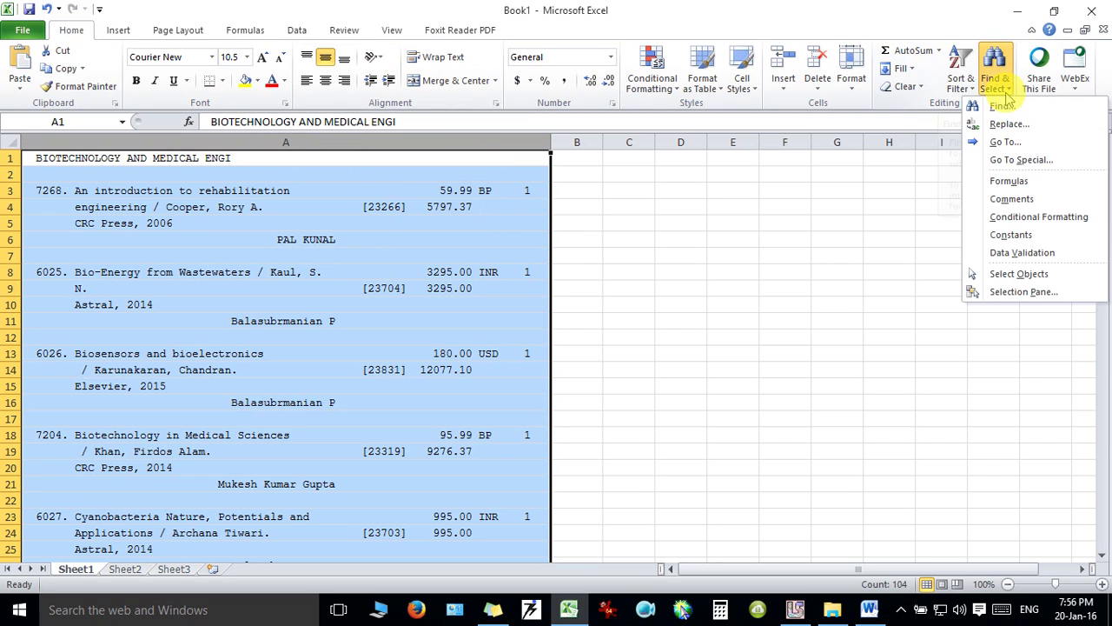
{"action": "left_click", "coordinate": [1063, 126]}
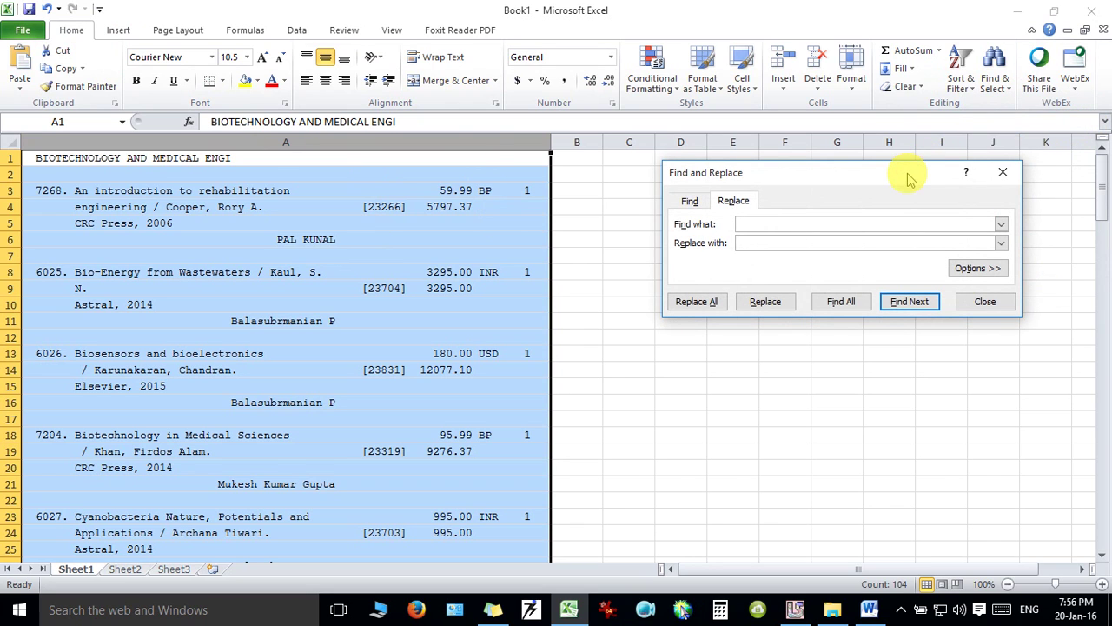
{"action": "left_click_drag", "start_coordinate": [909, 175], "coordinate": [901, 168]}
{"action": "left_click", "coordinate": [820, 218]}
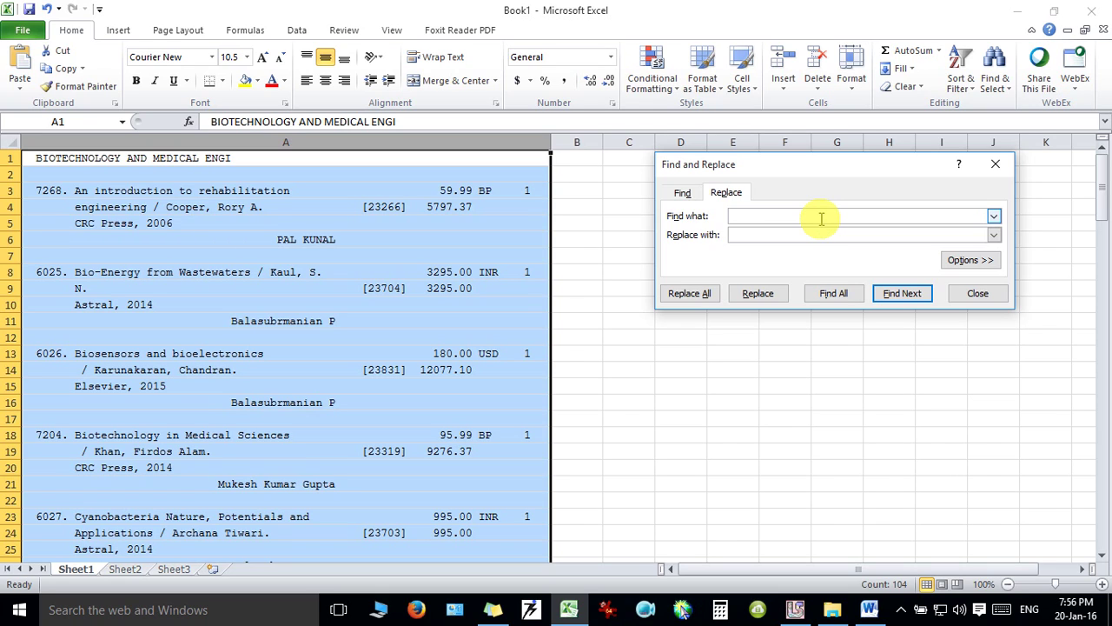
{"action": "type", "text": "BP"}
{"action": "left_click", "coordinate": [808, 234]}
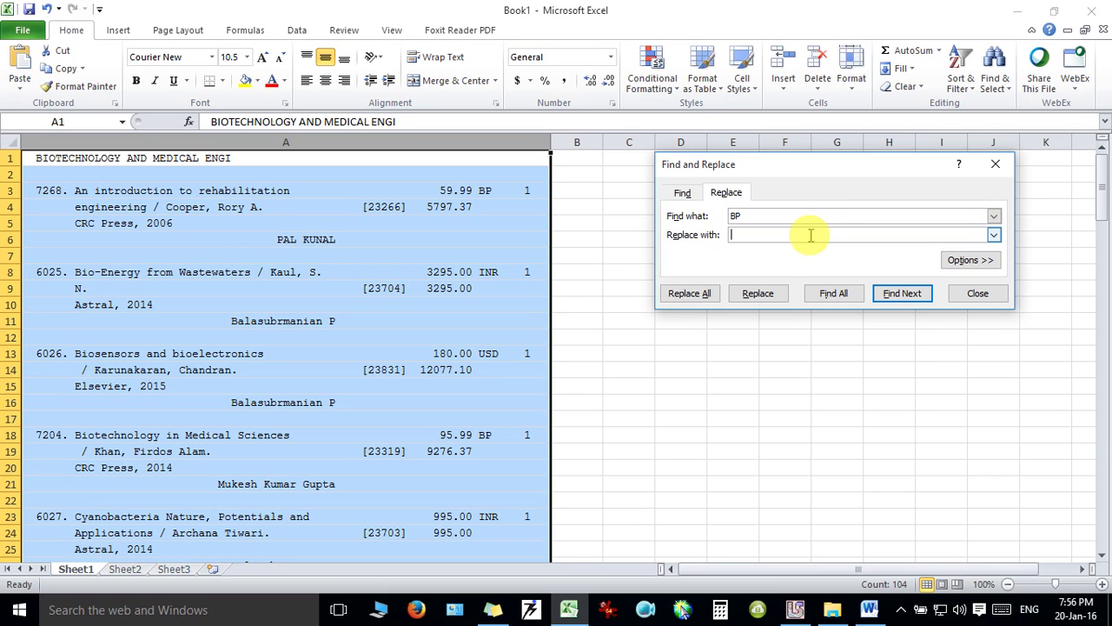
{"action": "type", "text": "BP  {"}
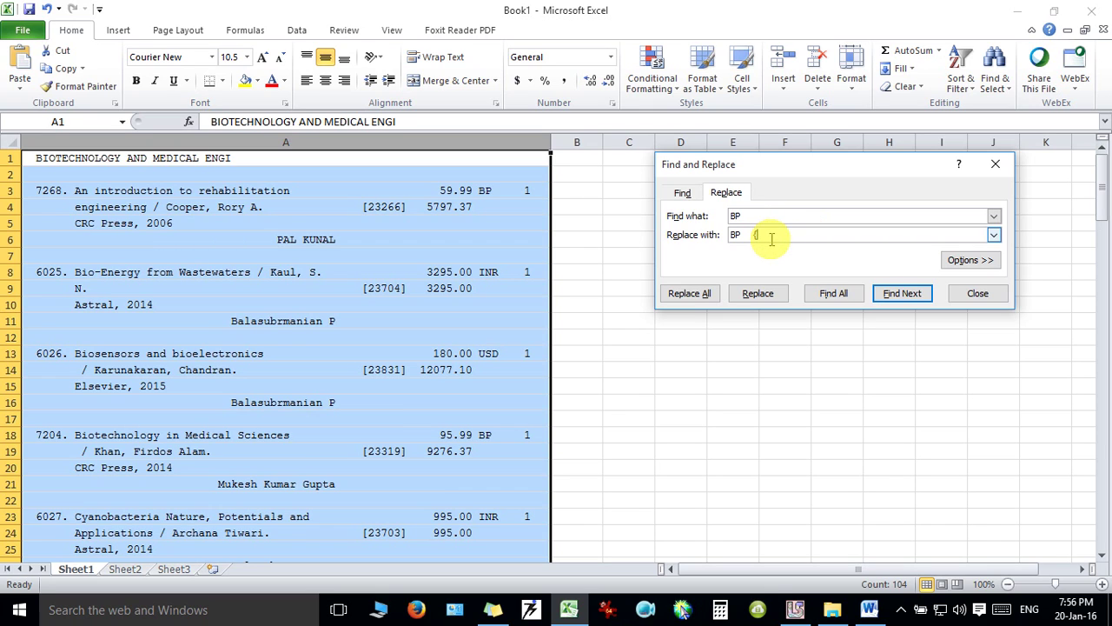
{"action": "left_click", "coordinate": [701, 293]}
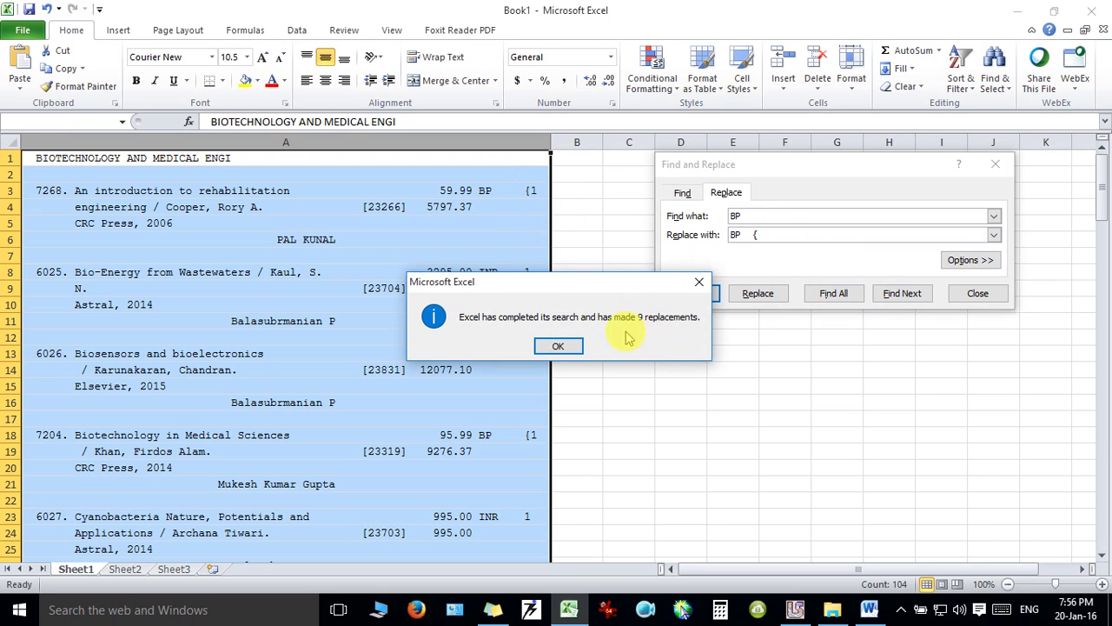
{"action": "left_click", "coordinate": [563, 344]}
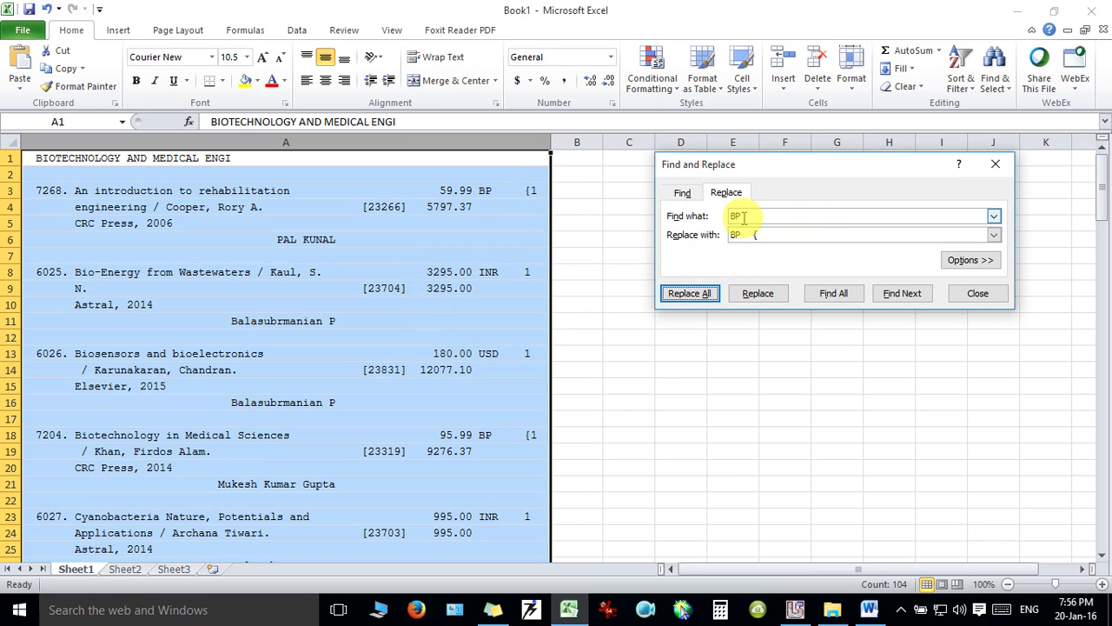
Replace every 'INR' with 'INR {' in column A (8 replacements).
{"action": "left_click_drag", "start_coordinate": [756, 217], "coordinate": [711, 218]}
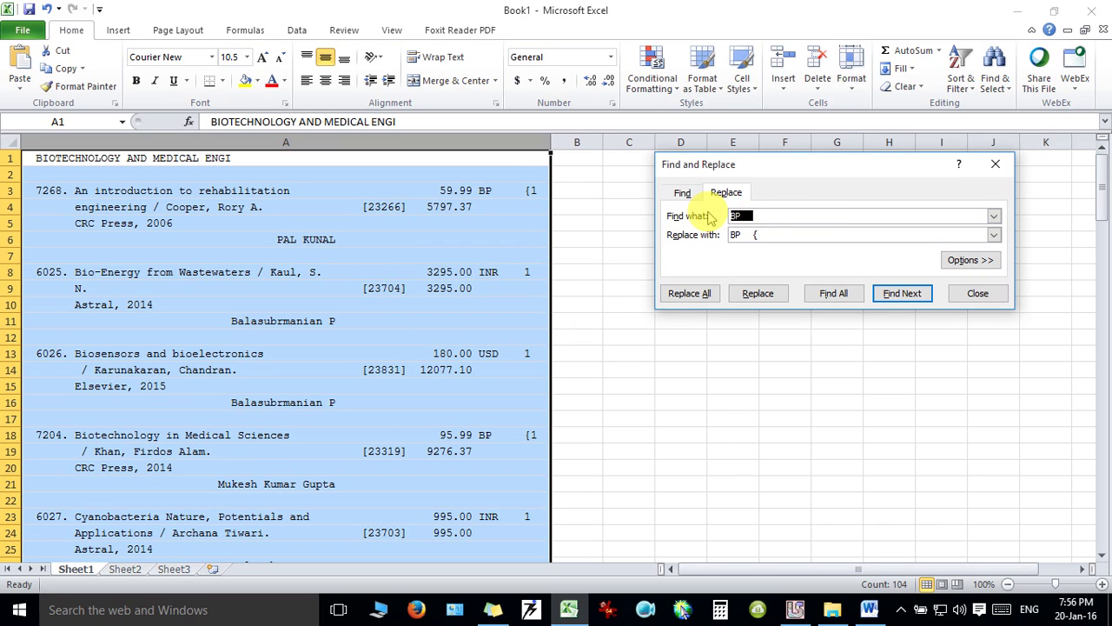
{"action": "type", "text": "INR"}
{"action": "key", "text": "Tab"}
{"action": "type", "text": "INR   {"}
{"action": "left_click", "coordinate": [695, 294]}
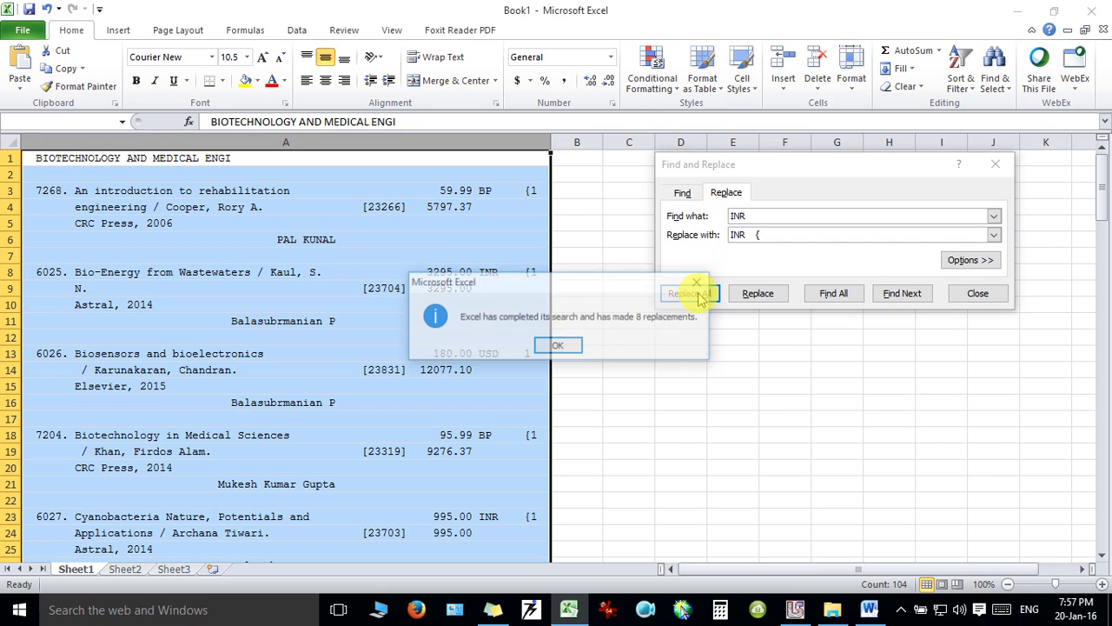
{"action": "left_click", "coordinate": [566, 347]}
Replace every 'USD' with 'USD {' in column A (6 replacements).
{"action": "left_click", "coordinate": [798, 216]}
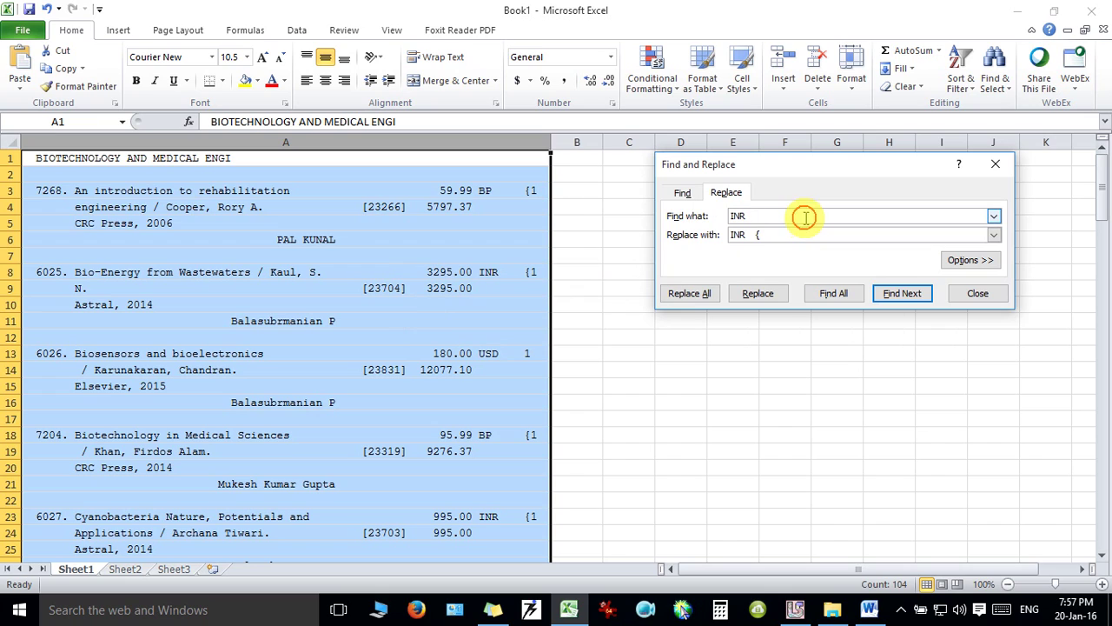
{"action": "double_click", "coordinate": [735, 215]}
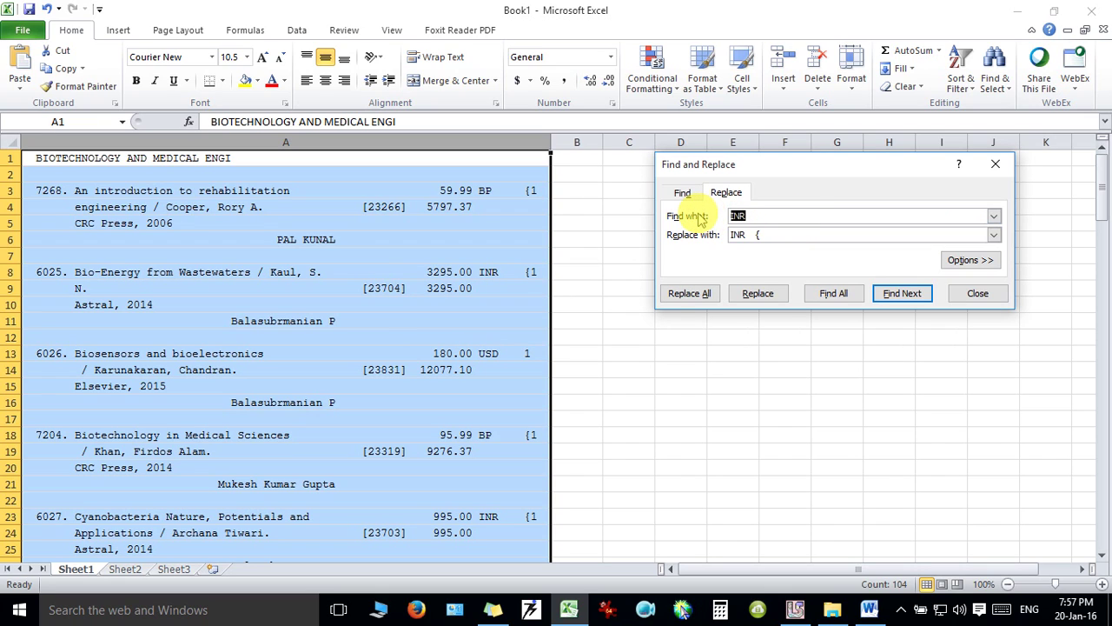
{"action": "key", "text": "BackSpace"}
{"action": "type", "text": "USD"}
{"action": "key", "text": "Tab"}
{"action": "type", "text": "USD  {"}
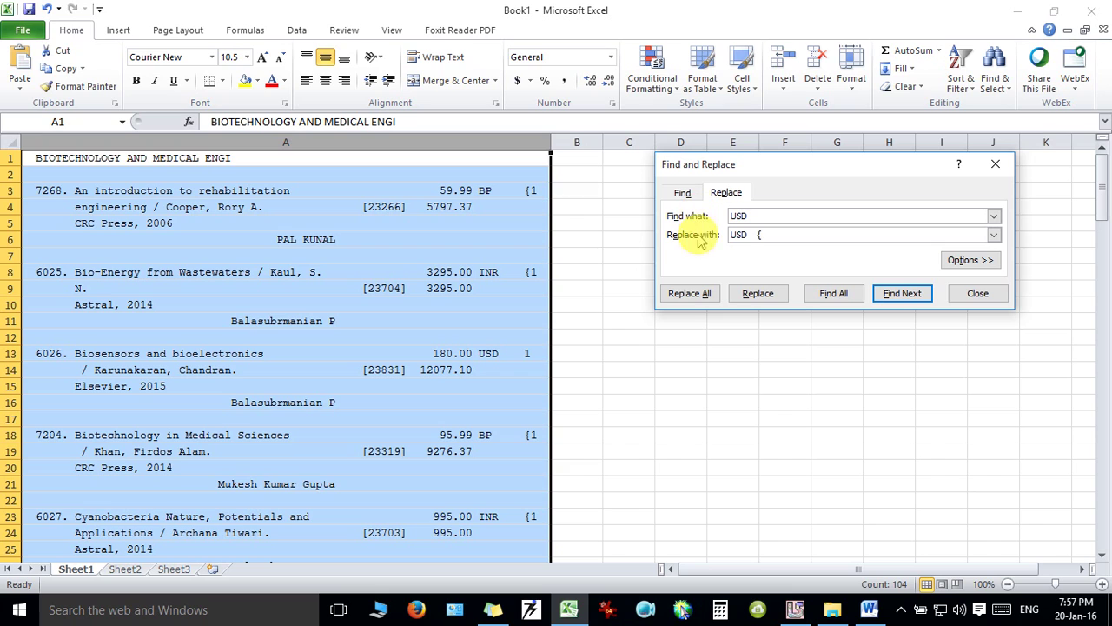
{"action": "left_click", "coordinate": [700, 293]}
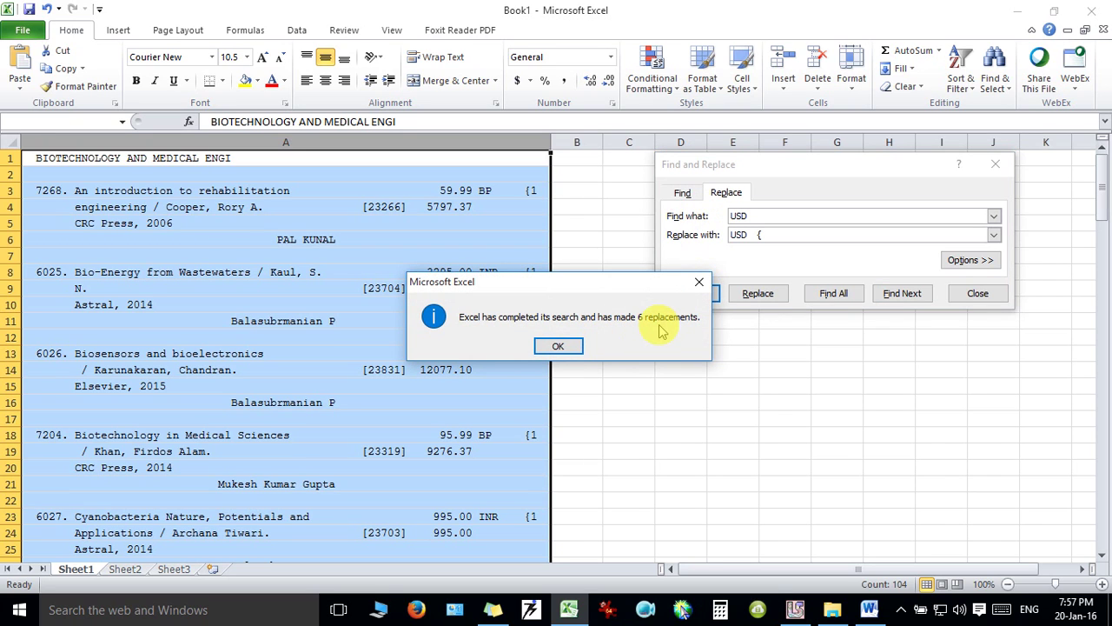
{"action": "left_click", "coordinate": [564, 346]}
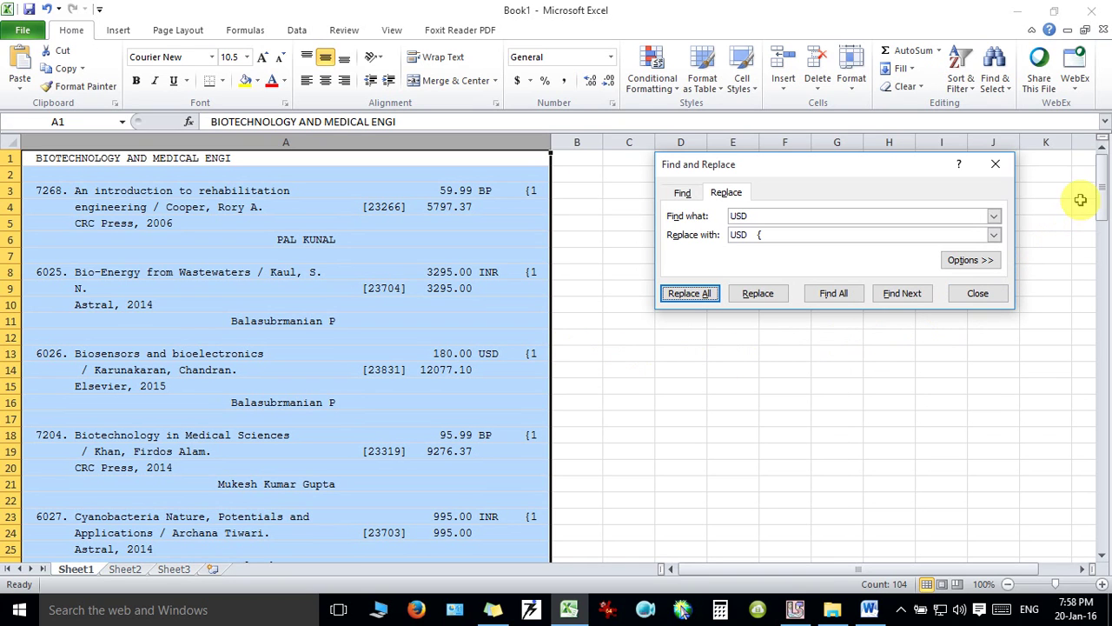
In the Tissue engineering entry in A124, delete extra spaces before E and before quantity 1.
{"action": "left_click_drag", "start_coordinate": [1099, 196], "coordinate": [1100, 487]}
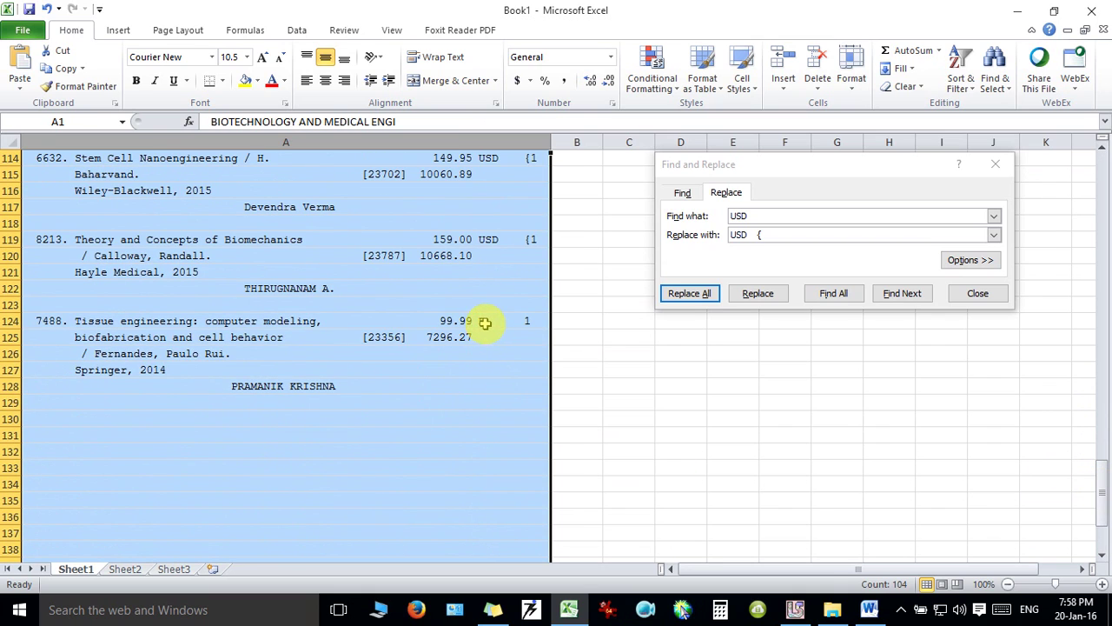
{"action": "left_click", "coordinate": [486, 320]}
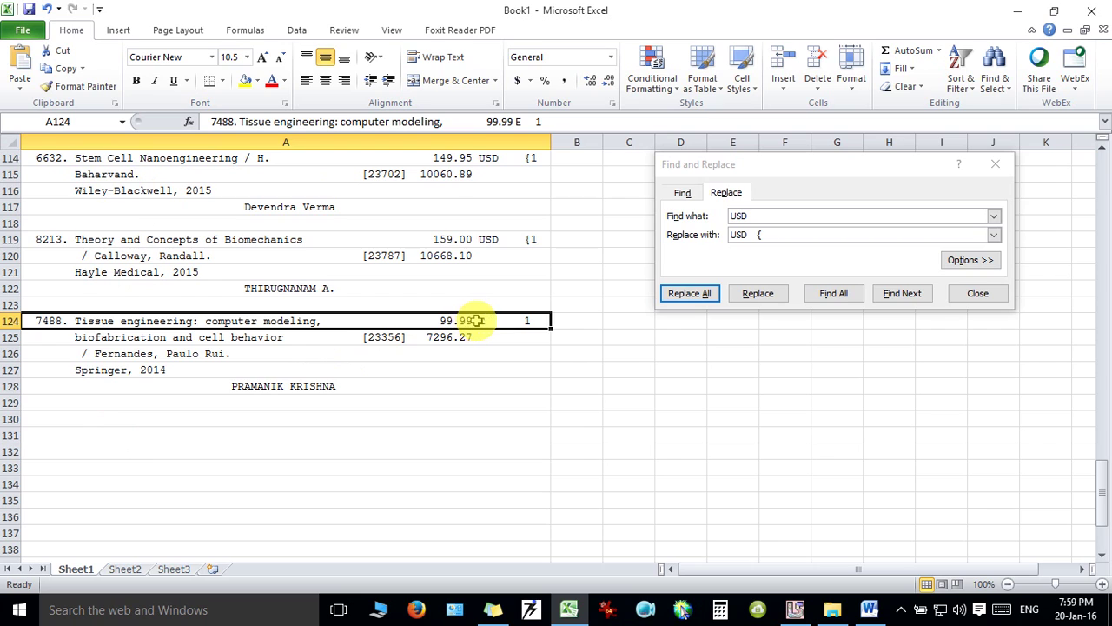
{"action": "double_click", "coordinate": [477, 321]}
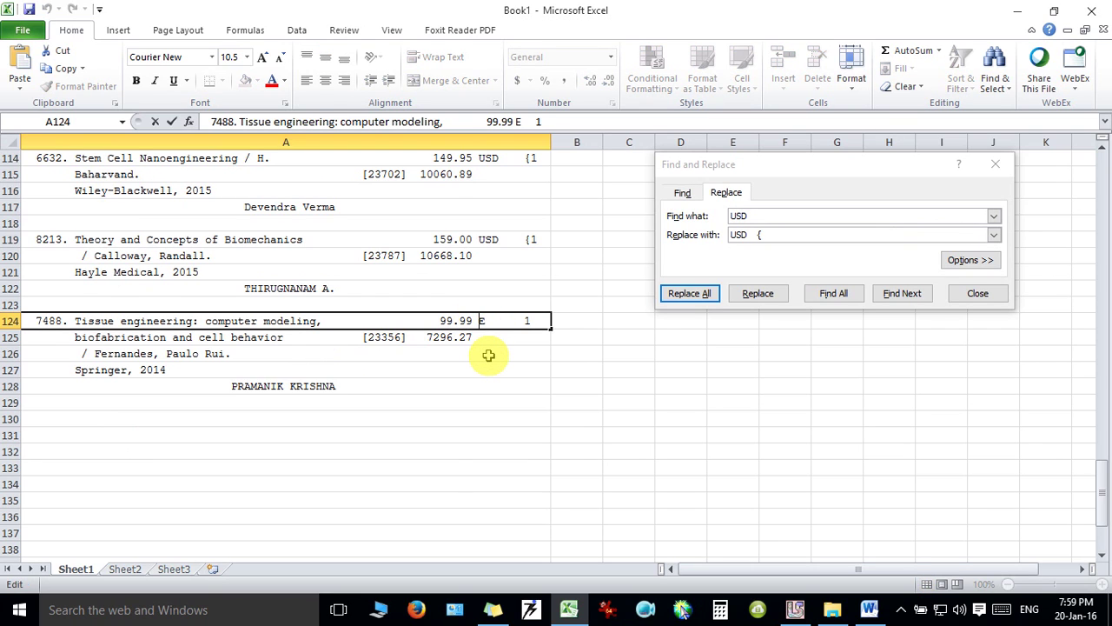
{"action": "key", "text": "BackSpace"}
{"action": "double_click", "coordinate": [527, 320]}
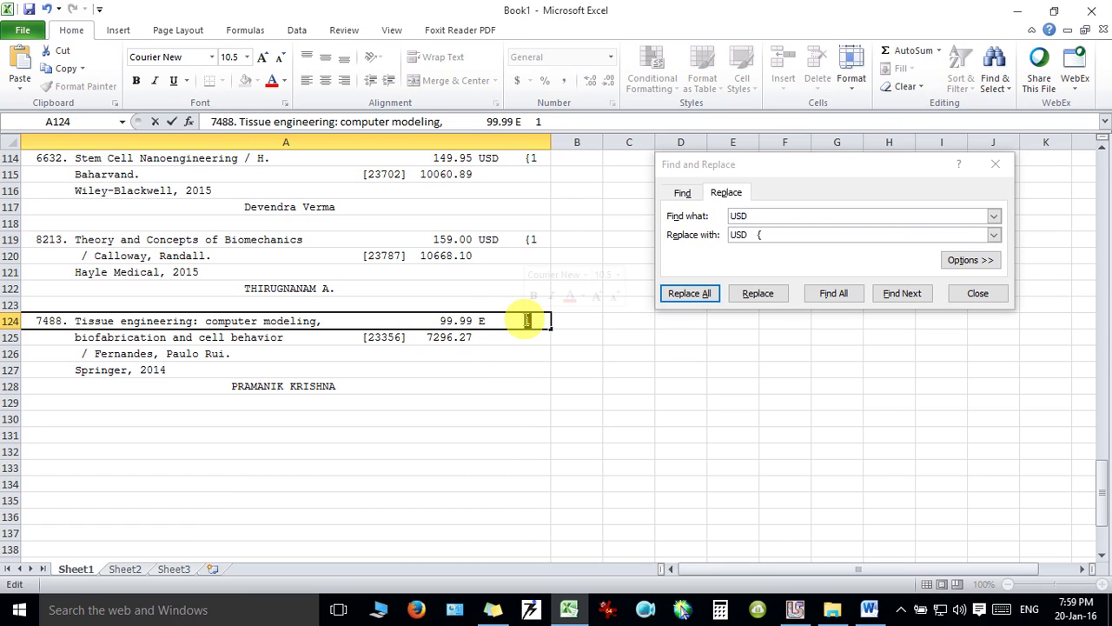
{"action": "left_click", "coordinate": [525, 320]}
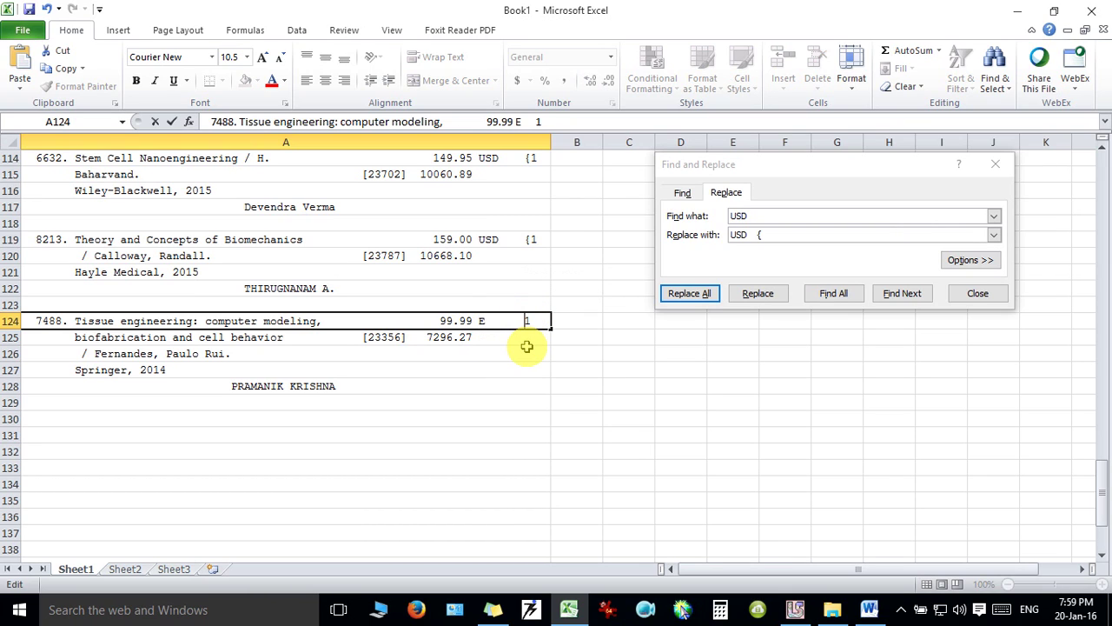
{"action": "key", "text": "BackSpace"}
{"action": "key", "text": "BackSpace"}
{"action": "key", "text": "BackSpace"}
{"action": "key", "text": "BackSpace"}
{"action": "key", "text": "BackSpace"}
{"action": "key", "text": "BackSpace"}
{"action": "key", "text": "BackSpace"}
{"action": "key", "text": "BackSpace"}
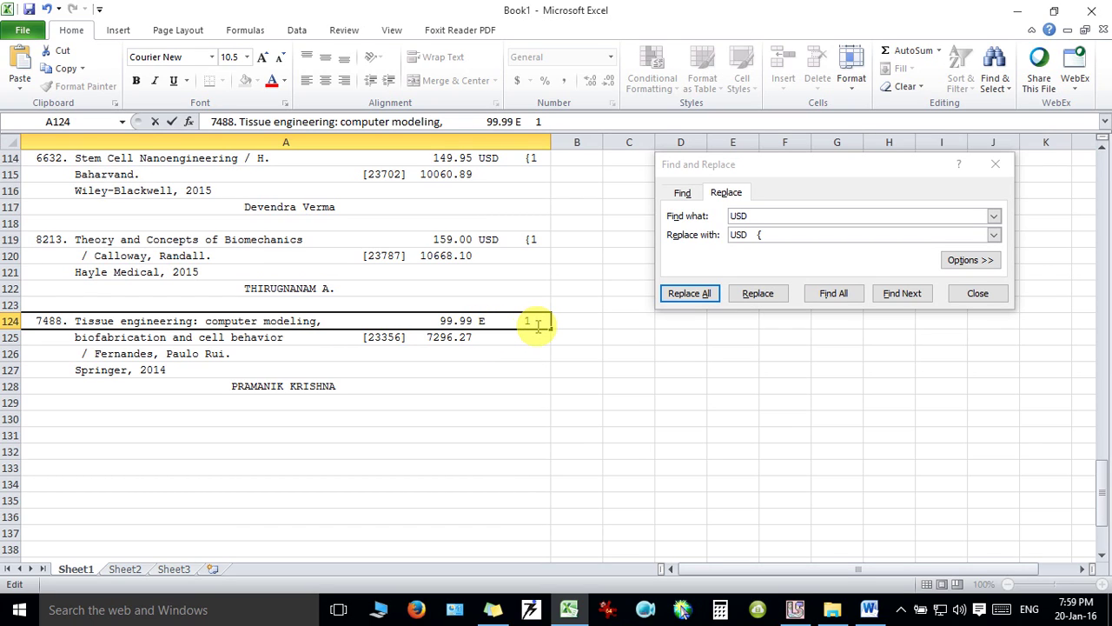
{"action": "left_click", "coordinate": [764, 218]}
{"action": "left_click", "coordinate": [569, 419]}
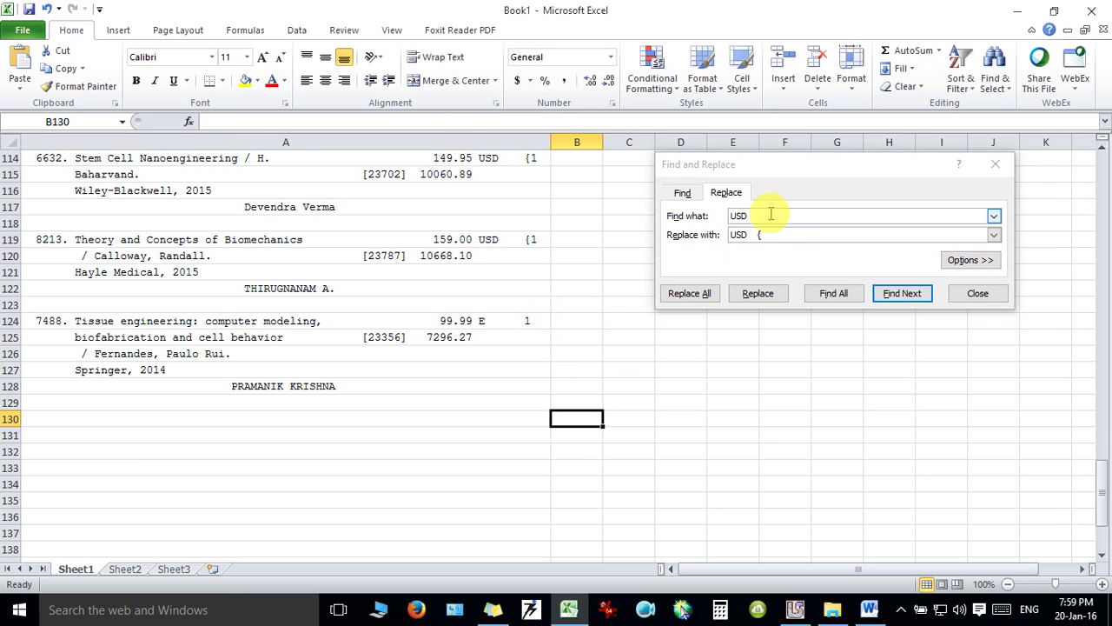
Replace the lone E currency code with 'E {' and close Find and Replace.
{"action": "left_click", "coordinate": [798, 218]}
{"action": "left_click_drag", "start_coordinate": [798, 218], "coordinate": [707, 218]}
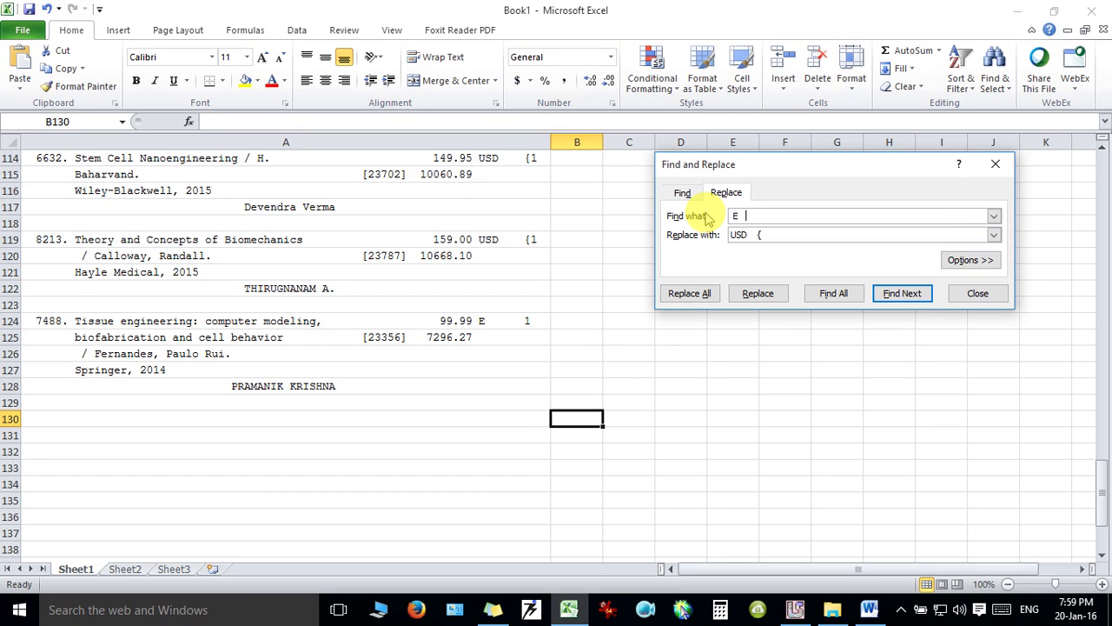
{"action": "key", "text": "Tab"}
{"action": "key", "text": "BackSpace"}
{"action": "left_click", "coordinate": [697, 293]}
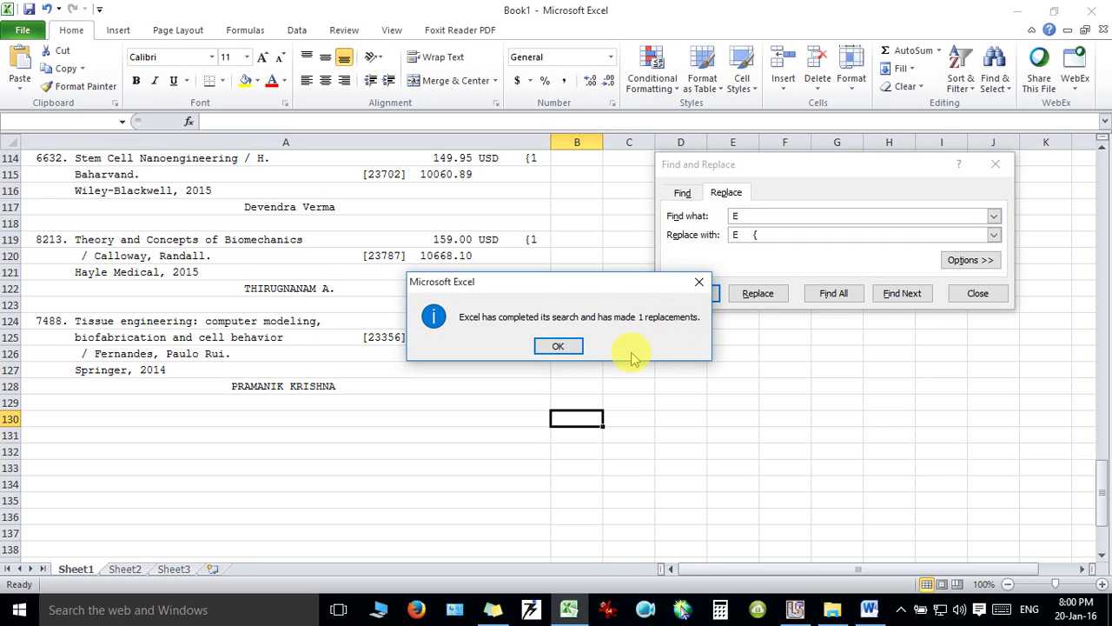
{"action": "left_click", "coordinate": [569, 348]}
{"action": "left_click", "coordinate": [982, 293]}
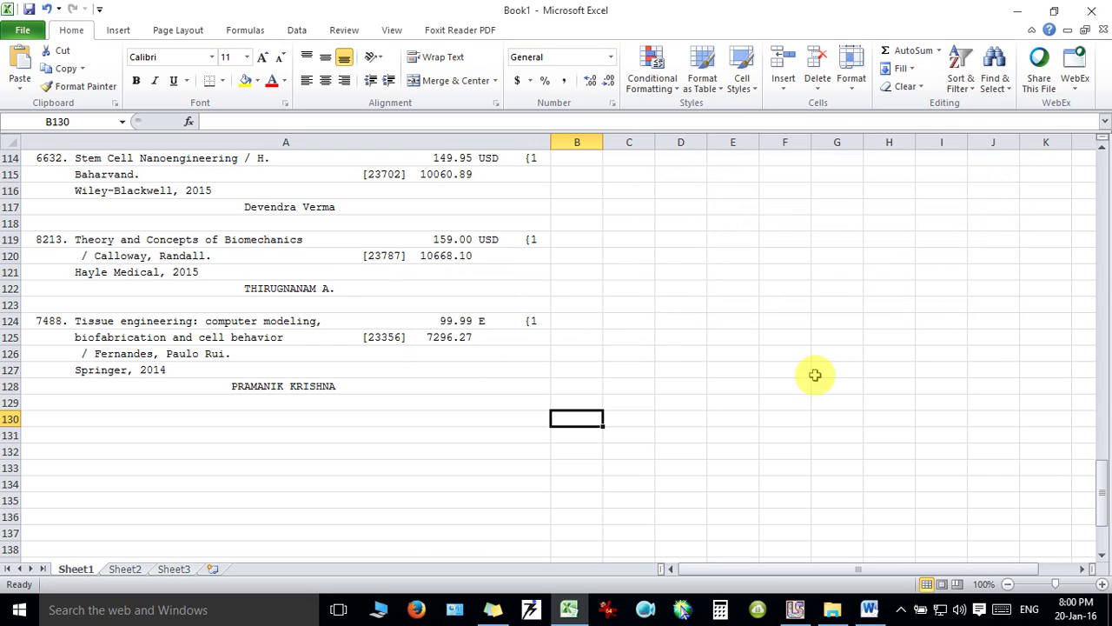
Select the whole of column A.
{"action": "left_click_drag", "start_coordinate": [1102, 487], "coordinate": [1097, 265]}
{"action": "left_click_drag", "start_coordinate": [1092, 265], "coordinate": [1099, 224]}
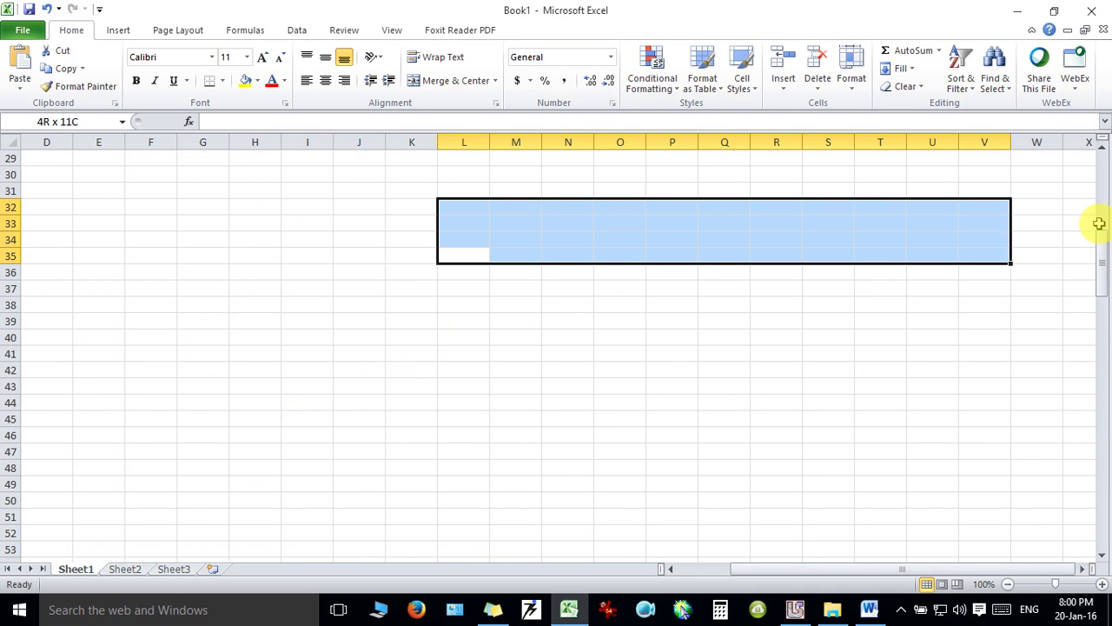
{"action": "left_click_drag", "start_coordinate": [843, 576], "coordinate": [747, 575]}
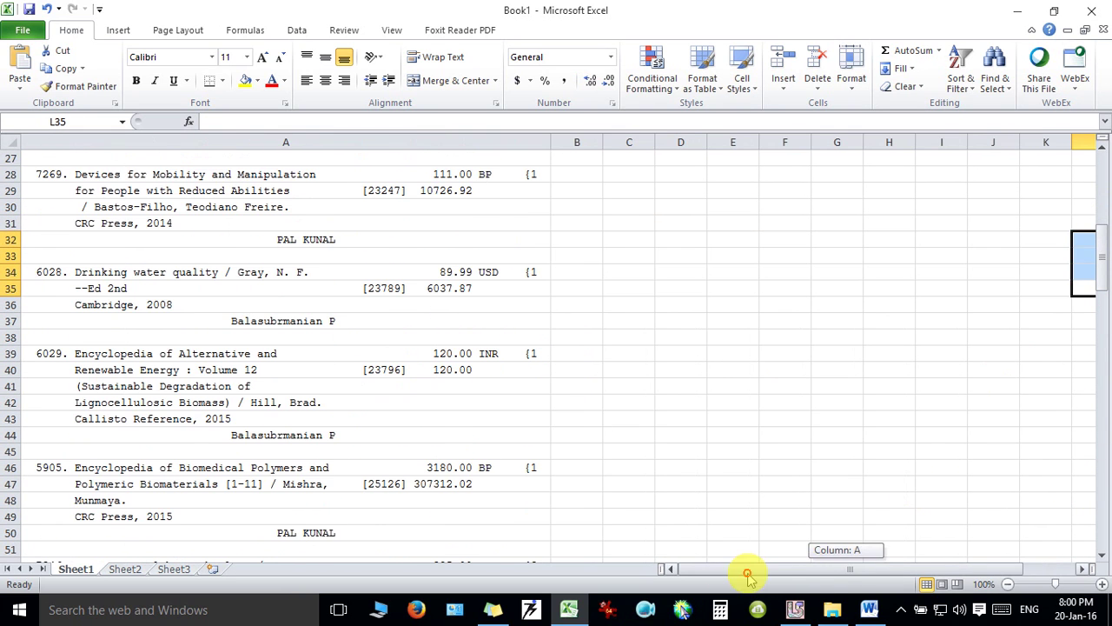
{"action": "left_click_drag", "start_coordinate": [1103, 260], "coordinate": [1100, 181]}
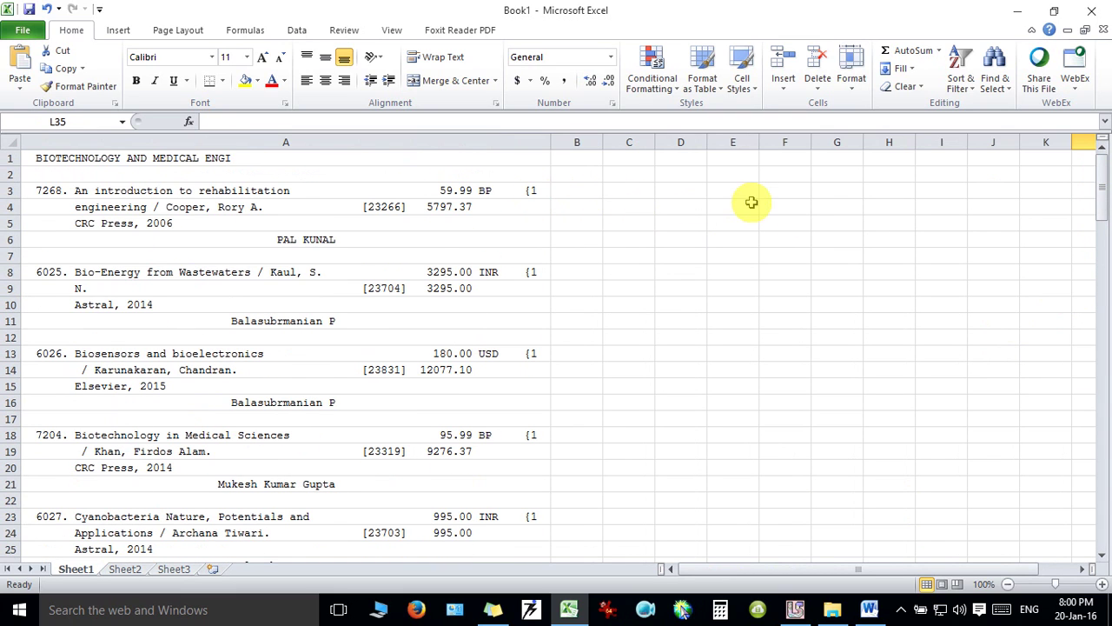
{"action": "left_click", "coordinate": [752, 203]}
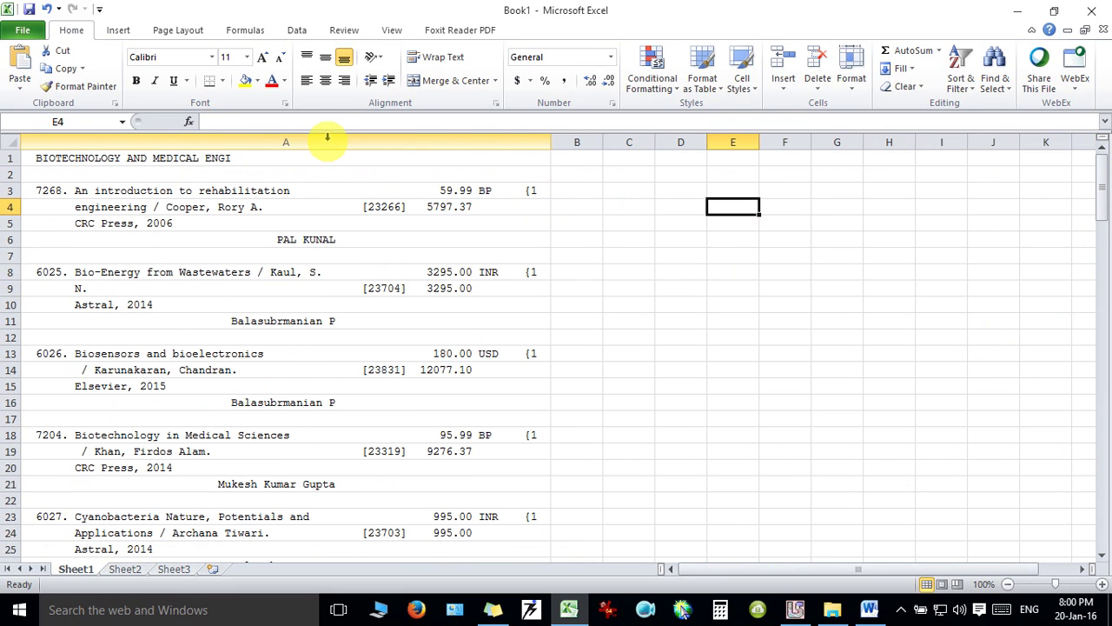
{"action": "left_click", "coordinate": [326, 137]}
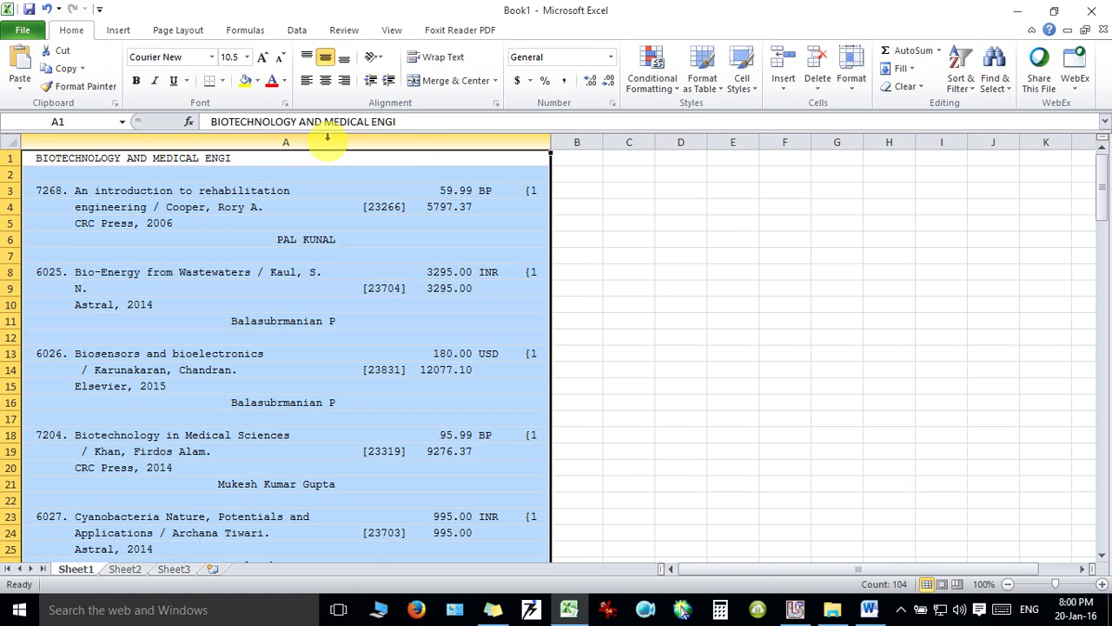
Split column A with Text to Columns on the { delimiter, no text qualifier, moving copy counts to B.
{"action": "left_click", "coordinate": [296, 29]}
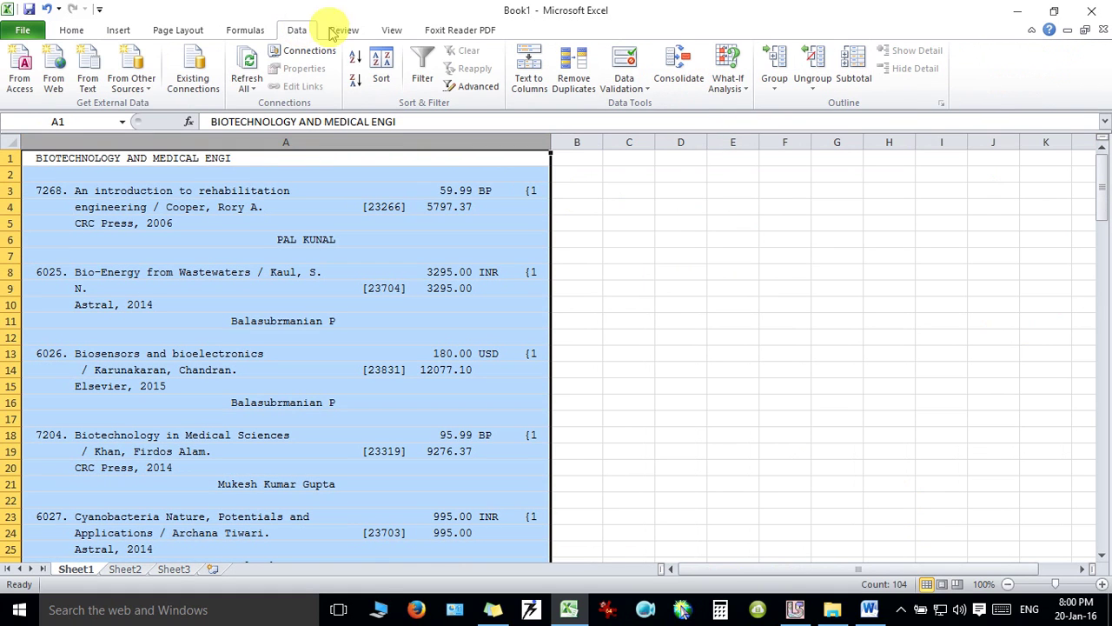
{"action": "left_click", "coordinate": [528, 74]}
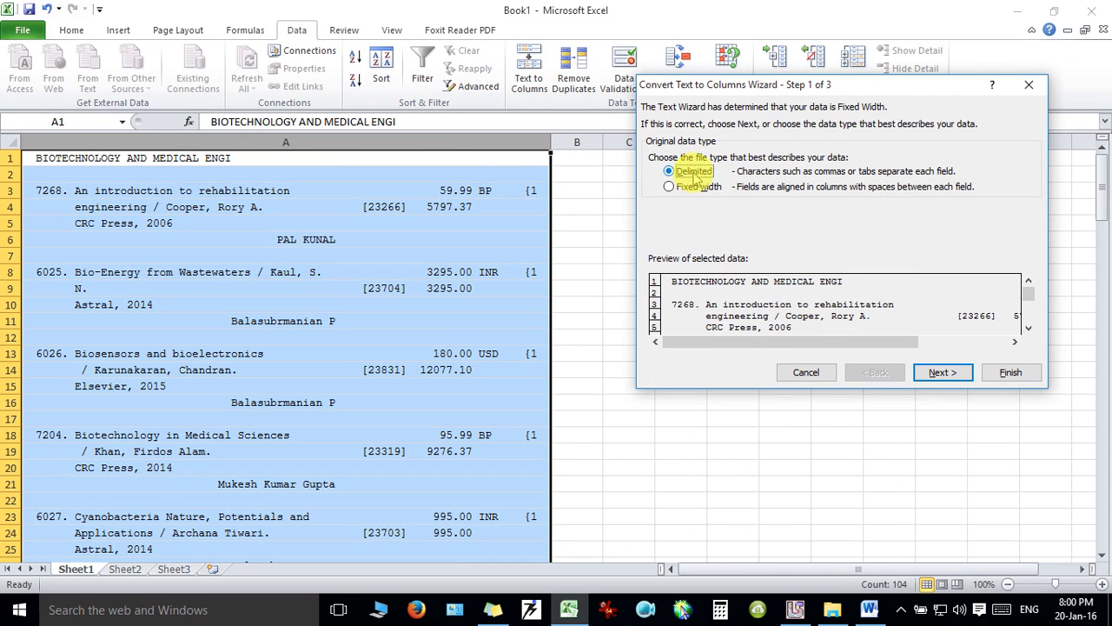
{"action": "left_click", "coordinate": [943, 372]}
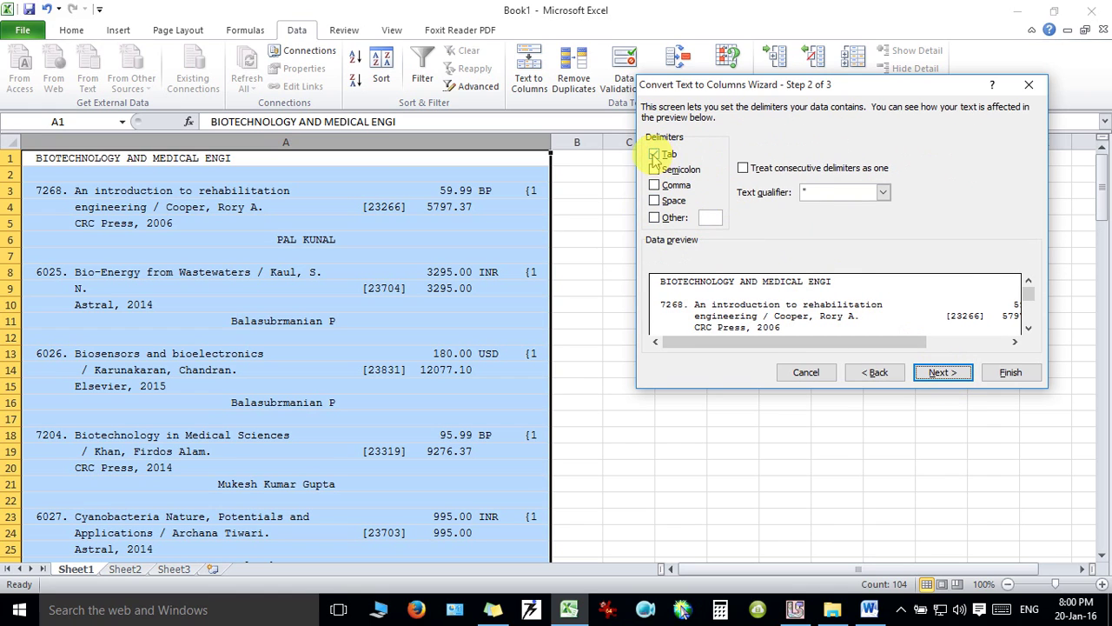
{"action": "left_click", "coordinate": [654, 154]}
{"action": "left_click", "coordinate": [653, 218]}
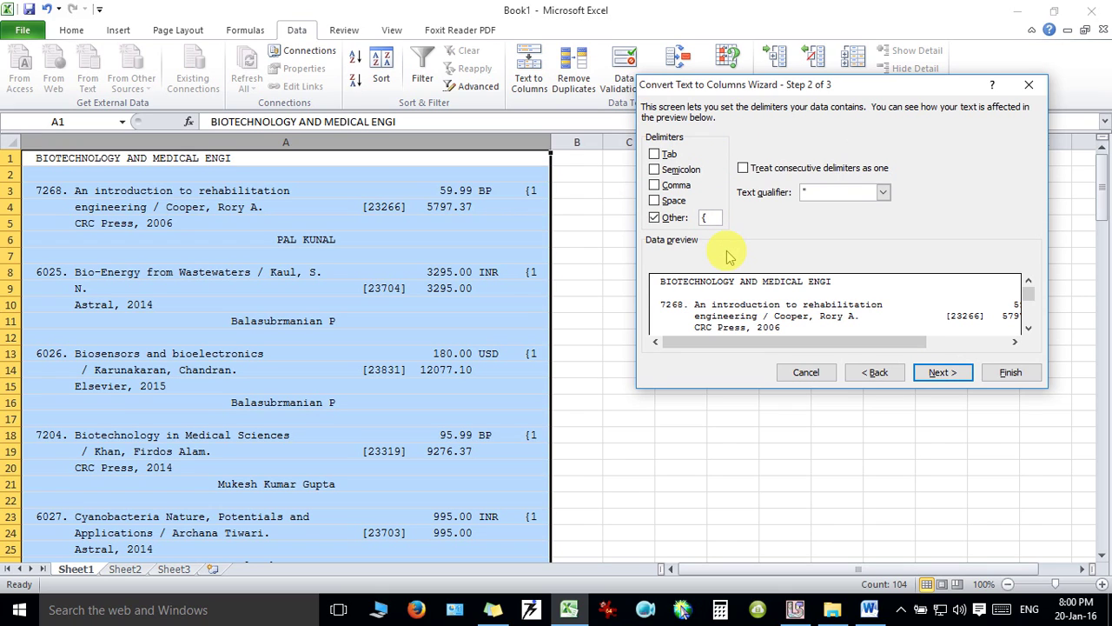
{"action": "left_click", "coordinate": [882, 197]}
{"action": "left_click", "coordinate": [853, 231]}
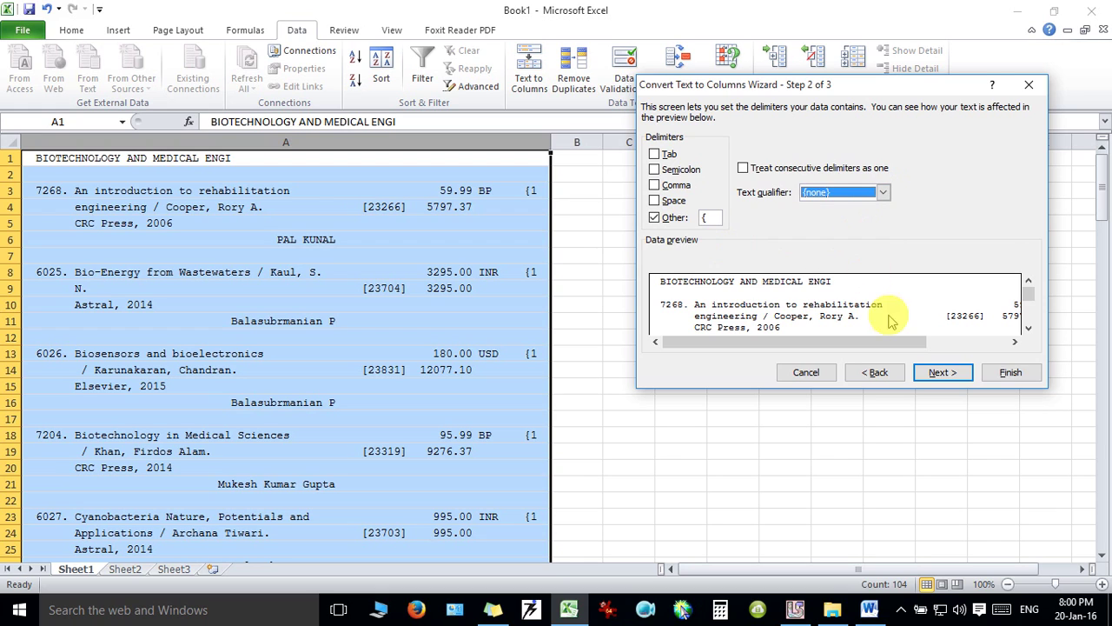
{"action": "left_click", "coordinate": [938, 372]}
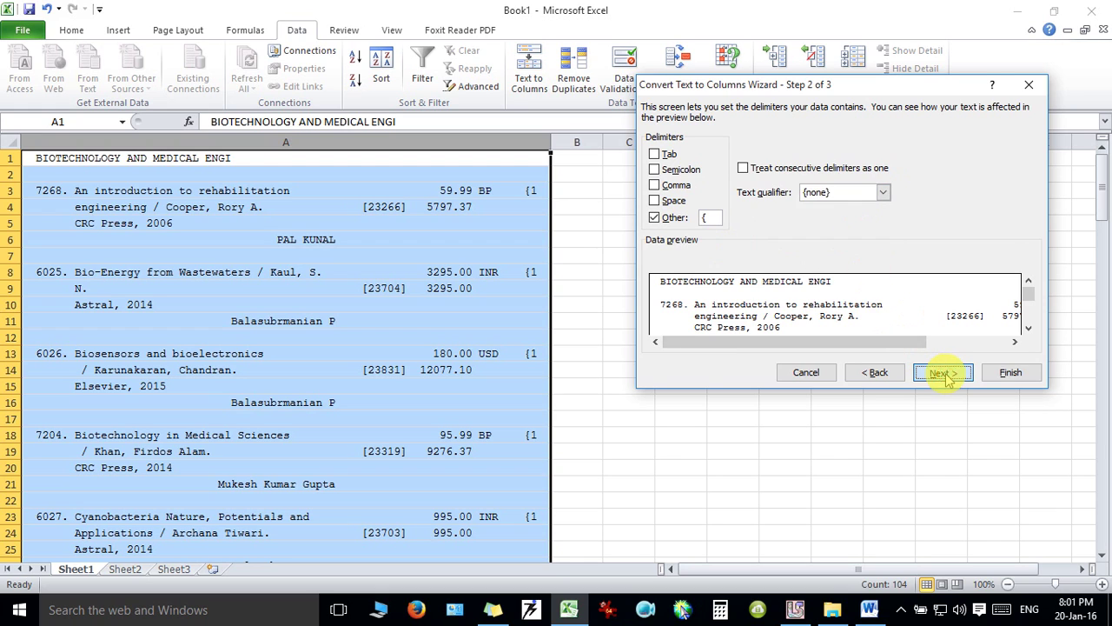
{"action": "left_click", "coordinate": [1001, 375]}
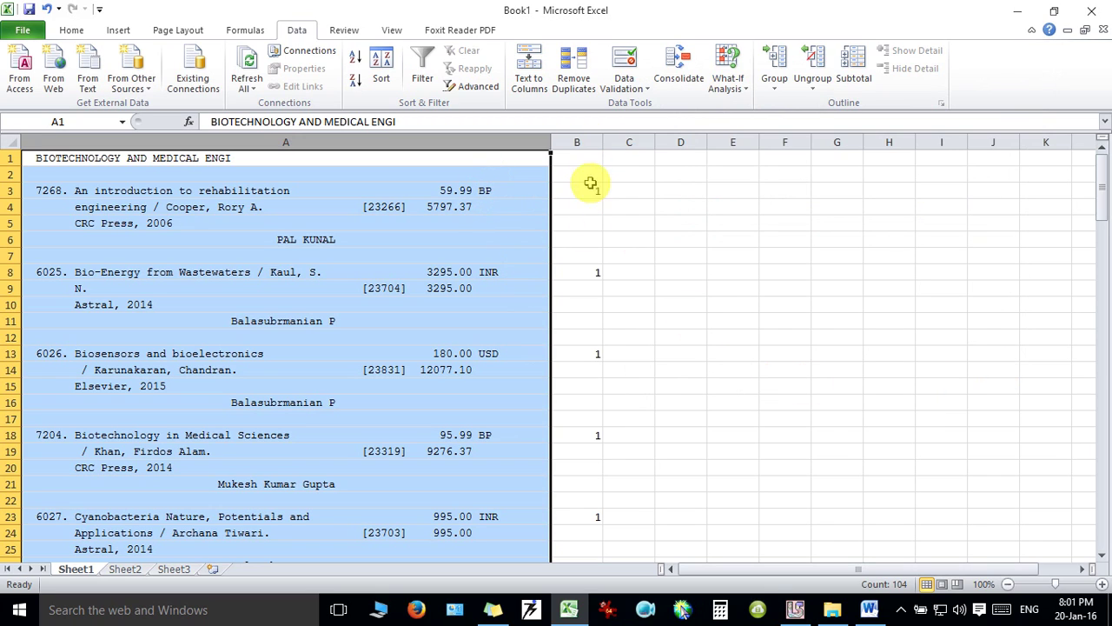
Copy the entire column B holding the copy counts.
{"action": "mouse_move", "coordinate": [1102, 195]}
{"action": "left_mouse_down"}
{"action": "mouse_move", "coordinate": [1105, 512]}
{"action": "mouse_move", "coordinate": [1091, 187]}
{"action": "left_mouse_up"}
{"action": "left_click", "coordinate": [578, 190]}
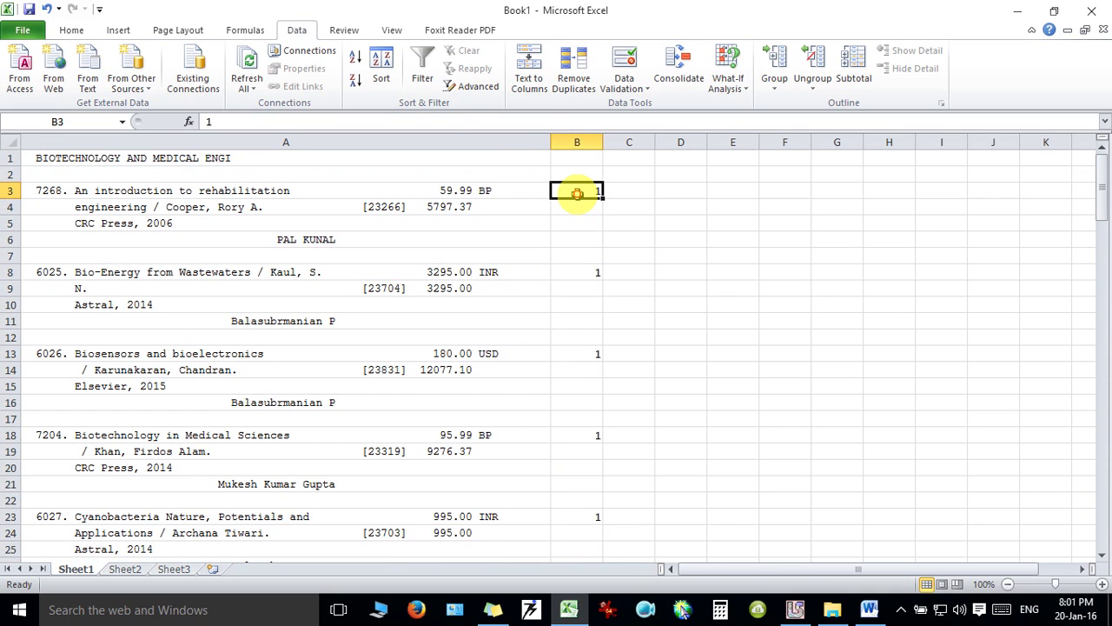
{"action": "left_click", "coordinate": [577, 141]}
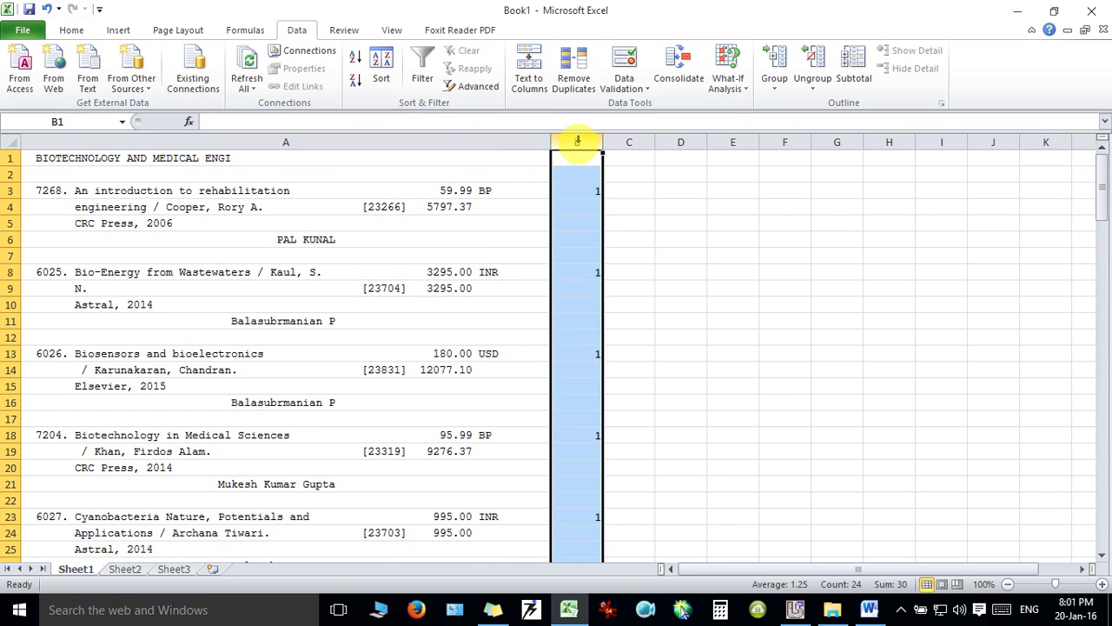
{"action": "key", "text": "ctrl+c"}
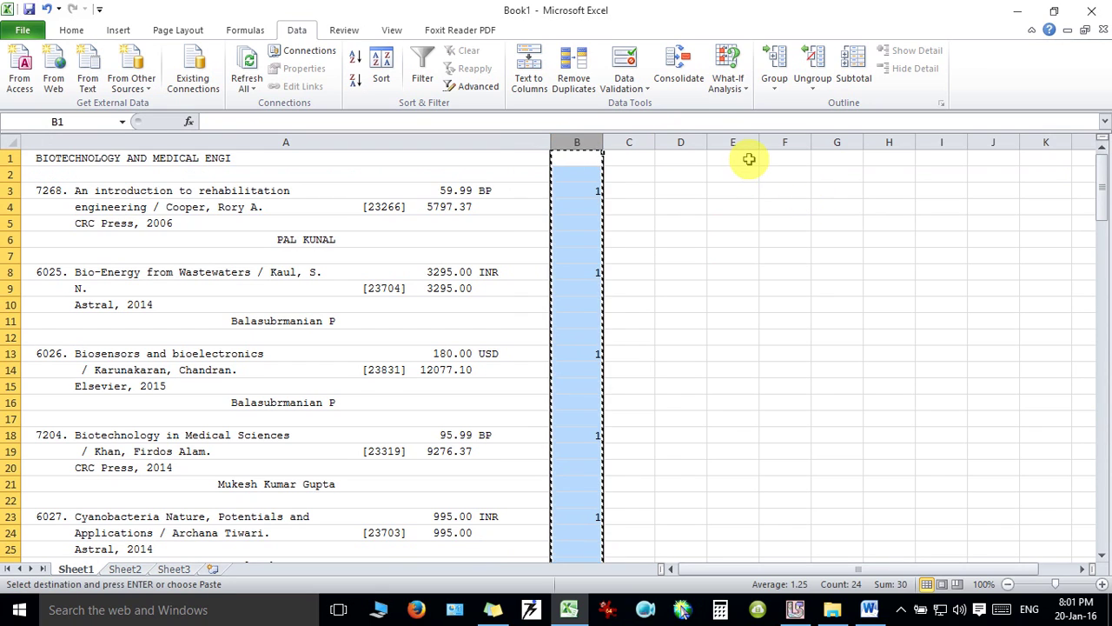
{"action": "left_click", "coordinate": [749, 159]}
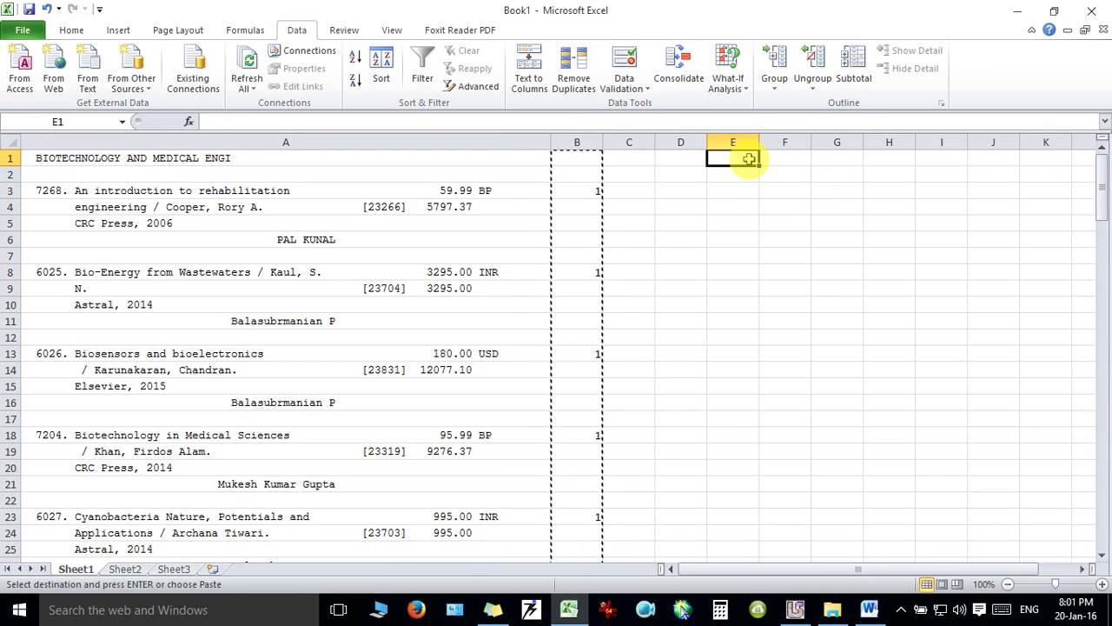
{"action": "key", "text": "Return"}
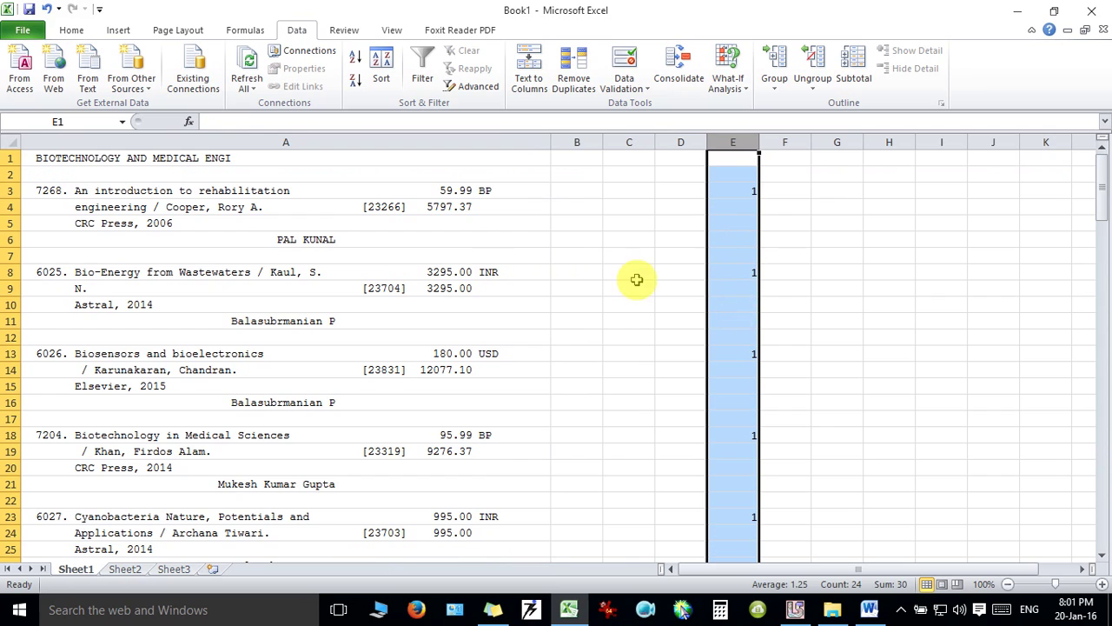
{"action": "left_click", "coordinate": [387, 207]}
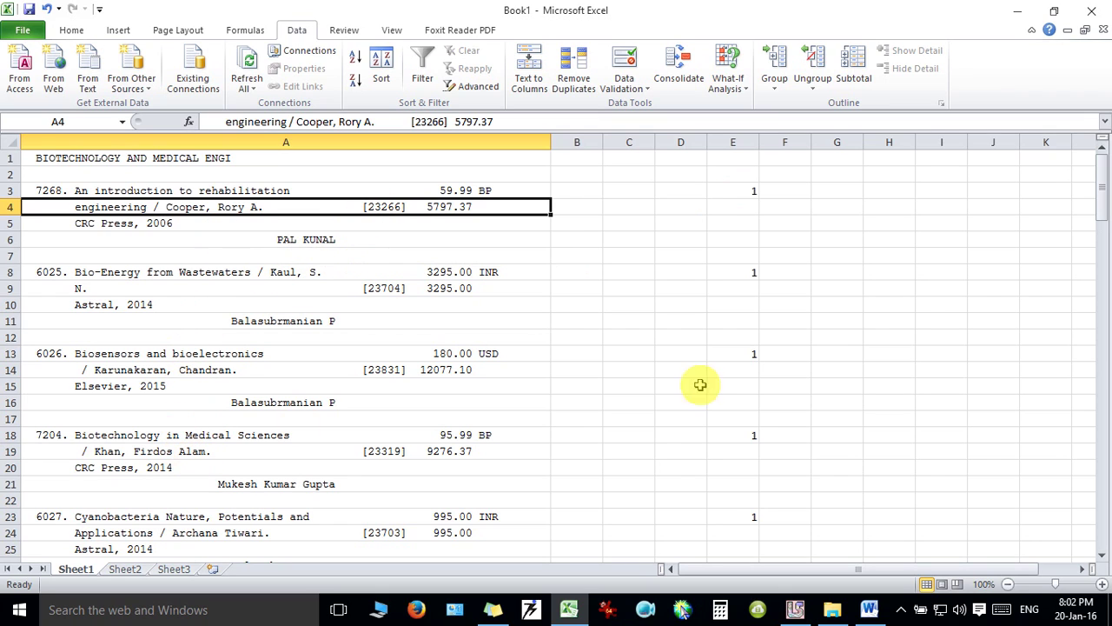
Remove the square brackets around 1-11 in the Polymeric Biomaterials entry in A47.
{"action": "left_click", "coordinate": [1101, 187]}
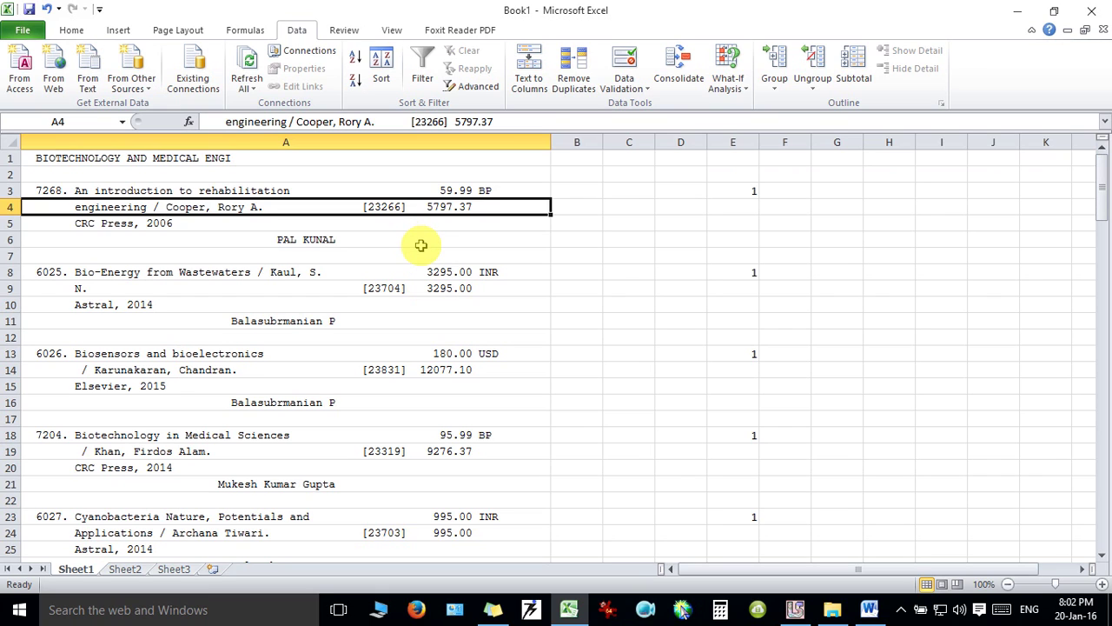
{"action": "key", "text": "Down"}
{"action": "key", "text": "Down"}
{"action": "key", "text": "Down"}
{"action": "key", "text": "Down"}
{"action": "key", "text": "Down"}
{"action": "key", "text": "Down"}
{"action": "key", "text": "Down"}
{"action": "key", "text": "Down"}
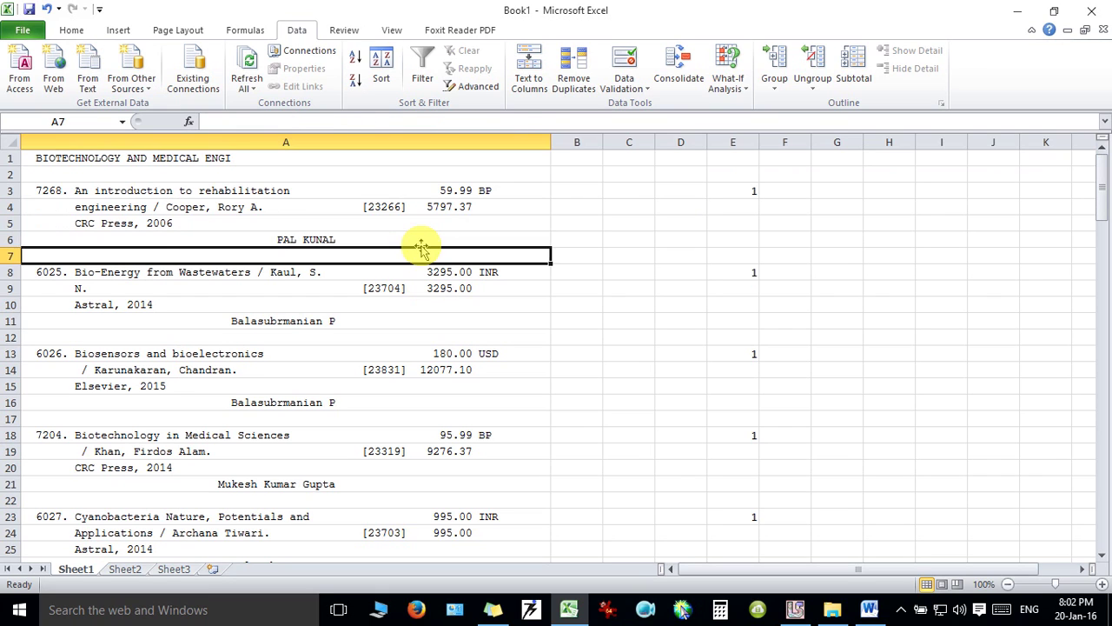
{"action": "key", "text": "Down"}
{"action": "key", "text": "Down"}
{"action": "key", "text": "Down"}
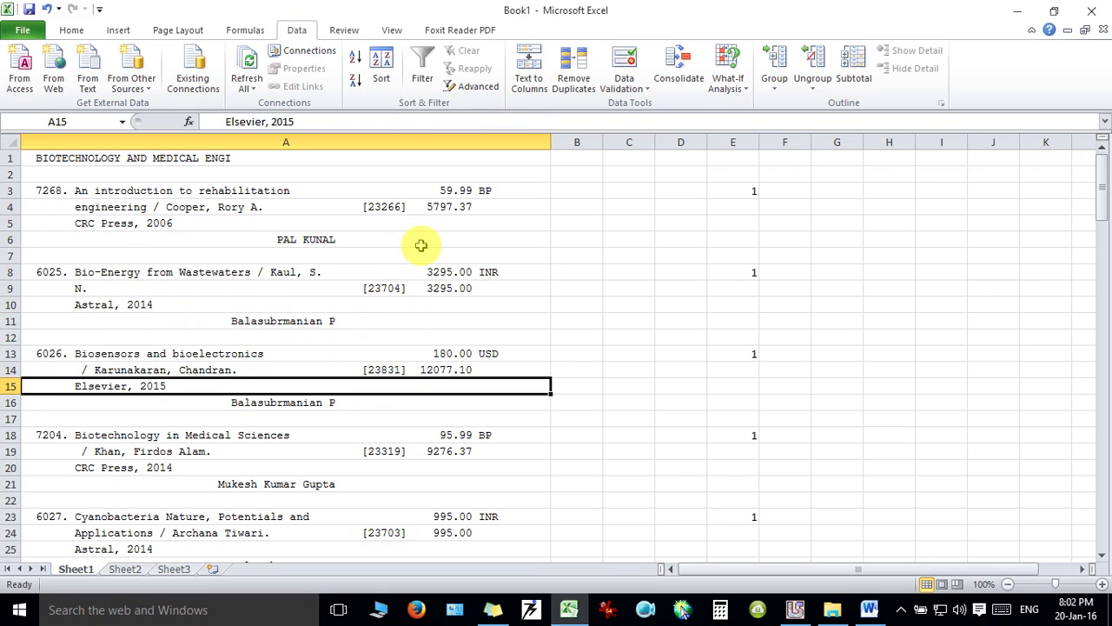
{"action": "key", "text": "Down"}
{"action": "key", "text": "Down"}
{"action": "key", "text": "Down"}
{"action": "key", "text": "Down"}
{"action": "key", "text": "Down"}
{"action": "key", "text": "Down"}
{"action": "key", "text": "Down"}
{"action": "key", "text": "Down"}
{"action": "key", "text": "Down"}
{"action": "key", "text": "Down"}
{"action": "key", "text": "Down"}
{"action": "key", "text": "Down"}
{"action": "key", "text": "Down"}
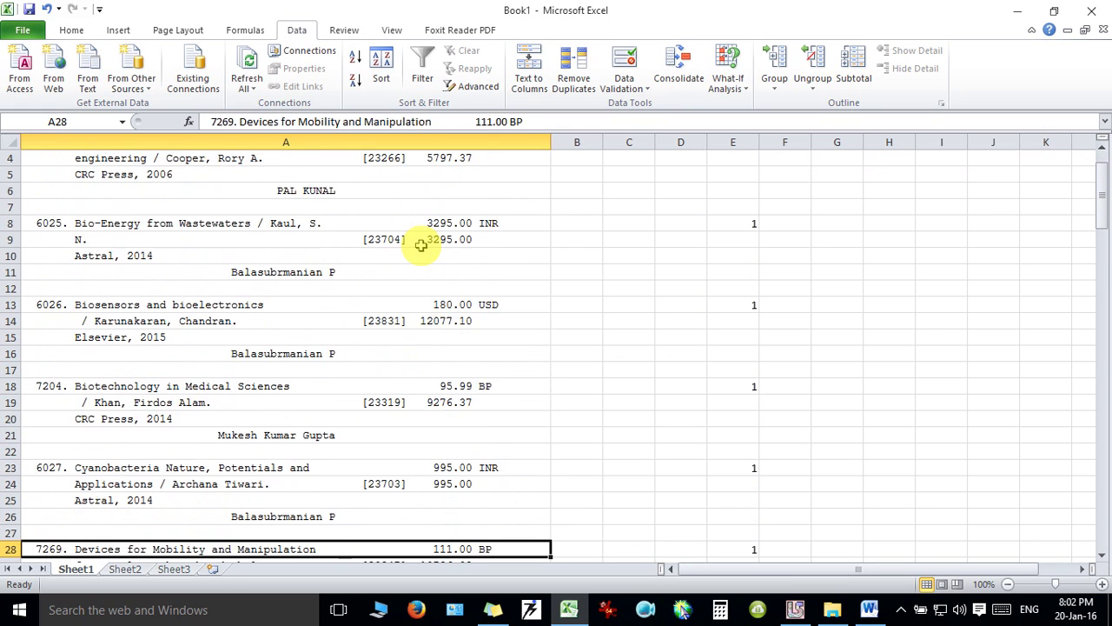
{"action": "key", "text": "Down"}
{"action": "key", "text": "Down"}
{"action": "key", "text": "Down"}
{"action": "key", "text": "Down"}
{"action": "key", "text": "Down"}
{"action": "key", "text": "Down"}
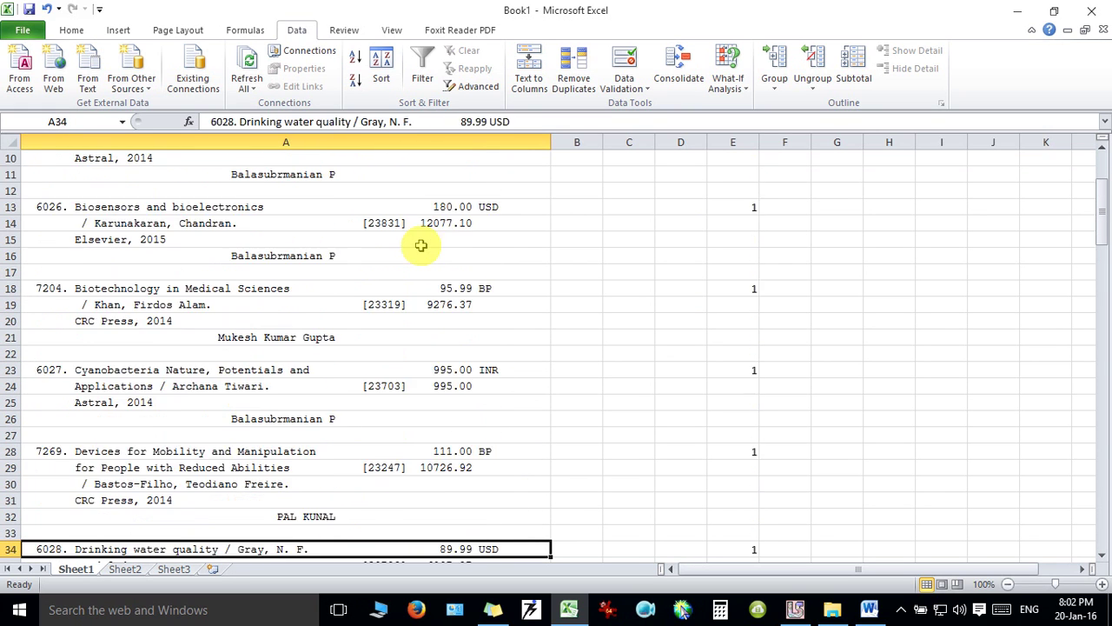
{"action": "key", "text": "Down"}
{"action": "key", "text": "Down"}
{"action": "key", "text": "Down"}
{"action": "key", "text": "Down"}
{"action": "key", "text": "Down"}
{"action": "key", "text": "Down"}
{"action": "key", "text": "Down"}
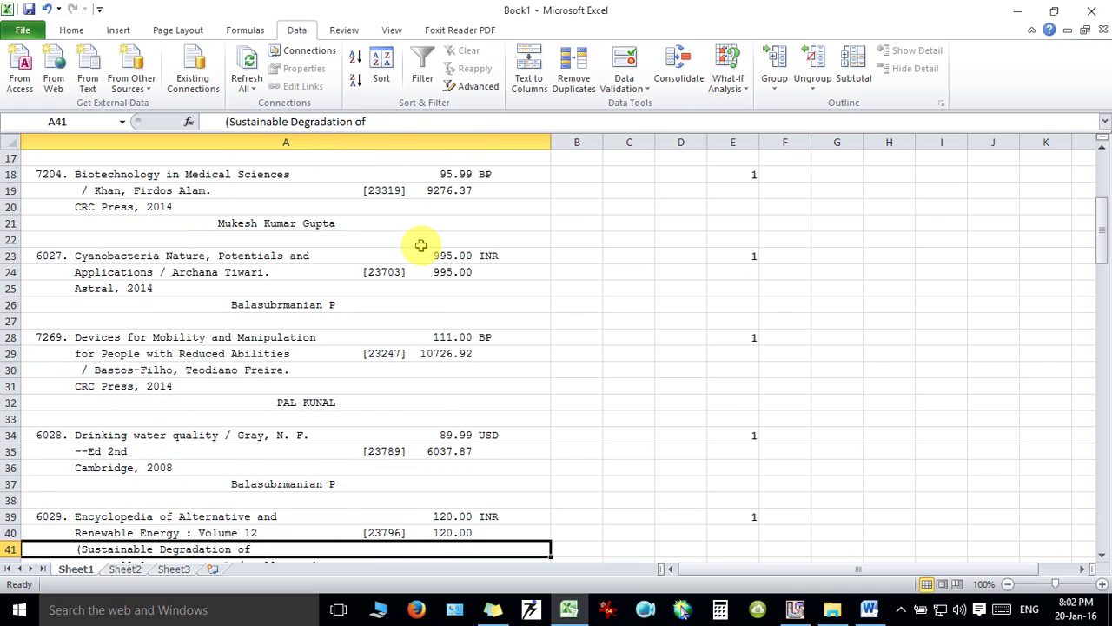
{"action": "key", "text": "Down"}
{"action": "key", "text": "Down"}
{"action": "key", "text": "Down"}
{"action": "key", "text": "Down"}
{"action": "key", "text": "Down"}
{"action": "key", "text": "Down"}
{"action": "key", "text": "Down"}
{"action": "key", "text": "Down"}
{"action": "key", "text": "Down"}
{"action": "key", "text": "Down"}
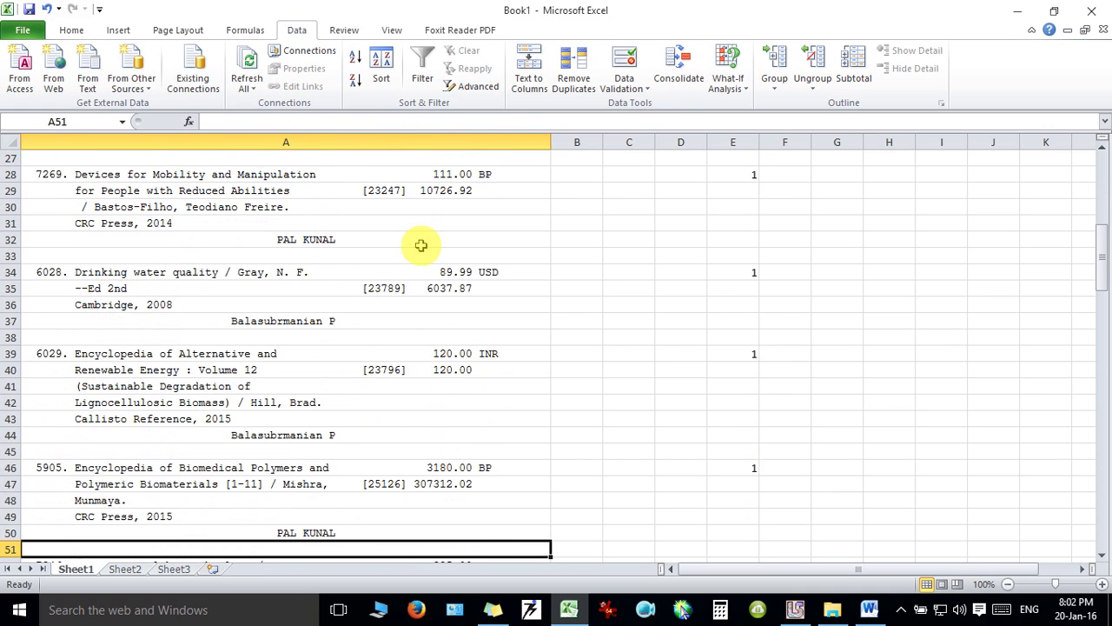
{"action": "key", "text": "Down"}
{"action": "key", "text": "Up"}
{"action": "key", "text": "Up"}
{"action": "key", "text": "Up"}
{"action": "key", "text": "Up"}
{"action": "key", "text": "Up"}
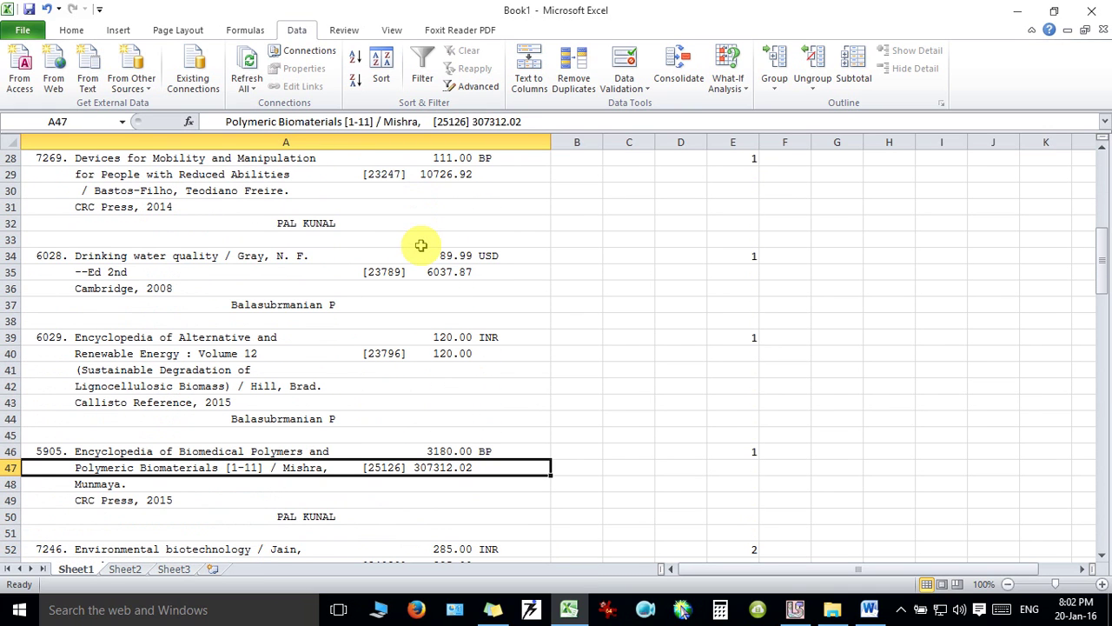
{"action": "double_click", "coordinate": [229, 467]}
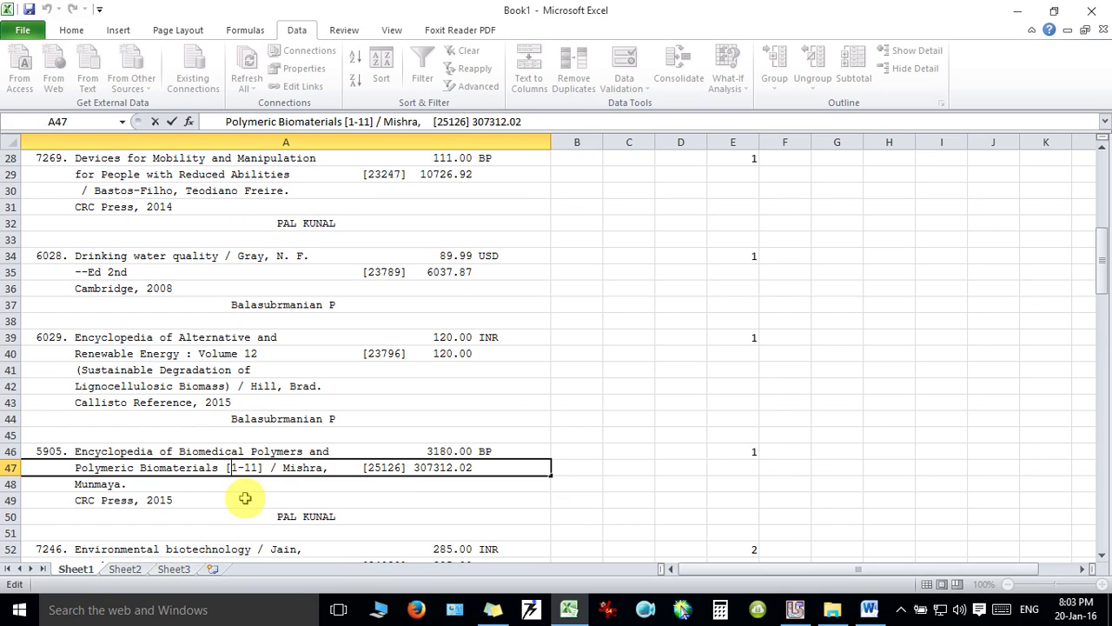
{"action": "key", "text": "BackSpace"}
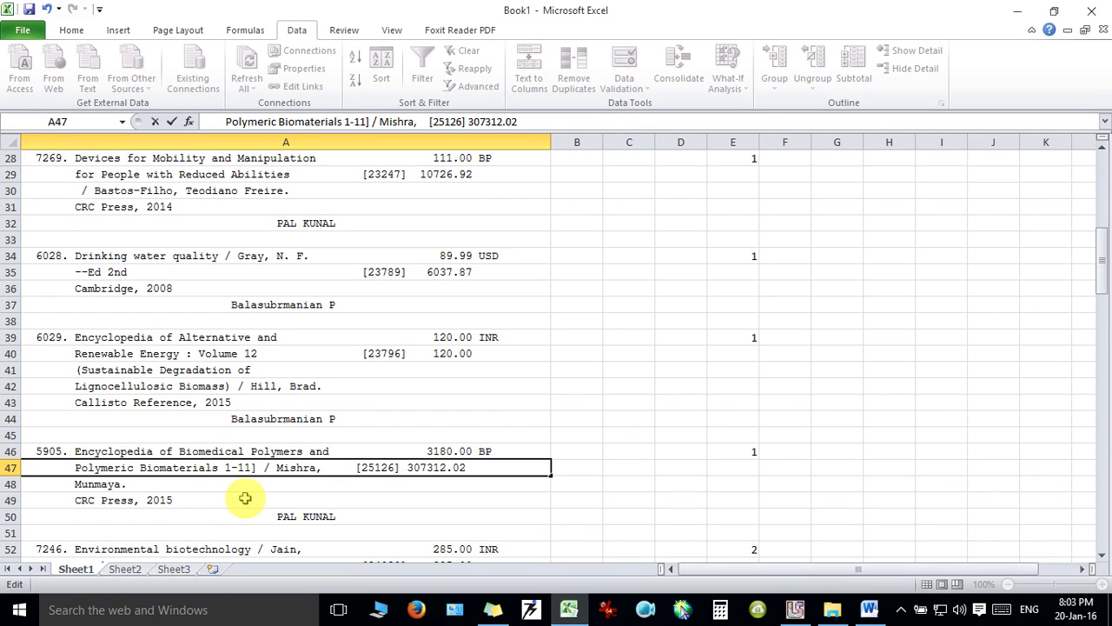
{"action": "key", "text": "BackSpace"}
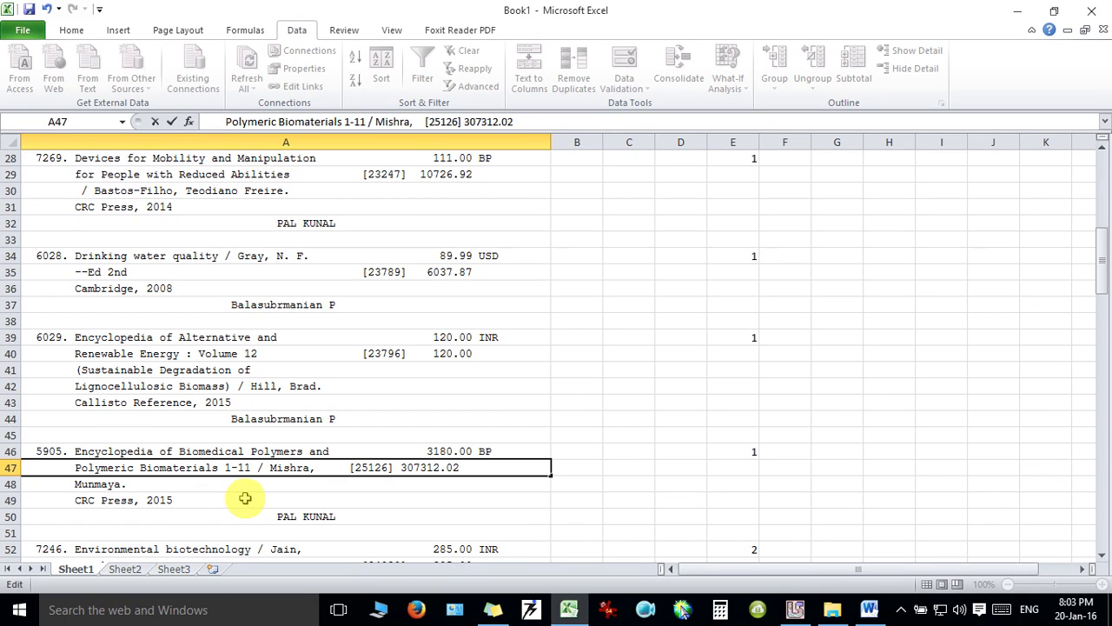
{"action": "left_click", "coordinate": [250, 532]}
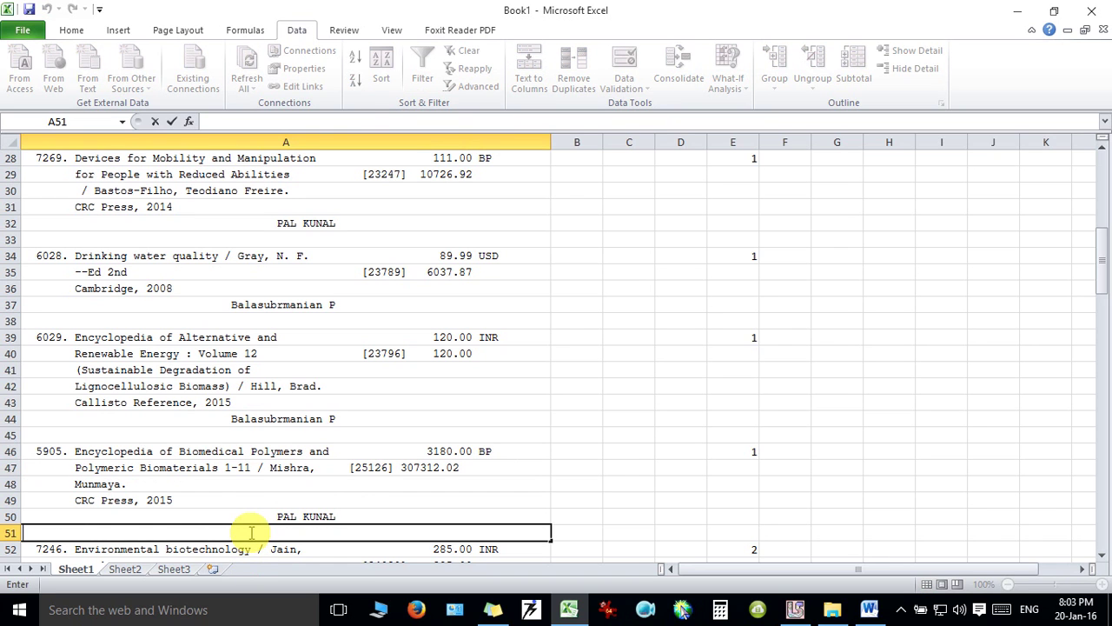
Remove the square brackets around 8 in the Brebbia entry in A85.
{"action": "key", "text": "Down"}
{"action": "key", "text": "Down"}
{"action": "key", "text": "Down"}
{"action": "key", "text": "Down"}
{"action": "key", "text": "Down"}
{"action": "key", "text": "Down"}
{"action": "key", "text": "Down"}
{"action": "key", "text": "Down"}
{"action": "key", "text": "Down"}
{"action": "key", "text": "Down"}
{"action": "key", "text": "Down"}
{"action": "key", "text": "Down"}
{"action": "key", "text": "Down"}
{"action": "key", "text": "Down"}
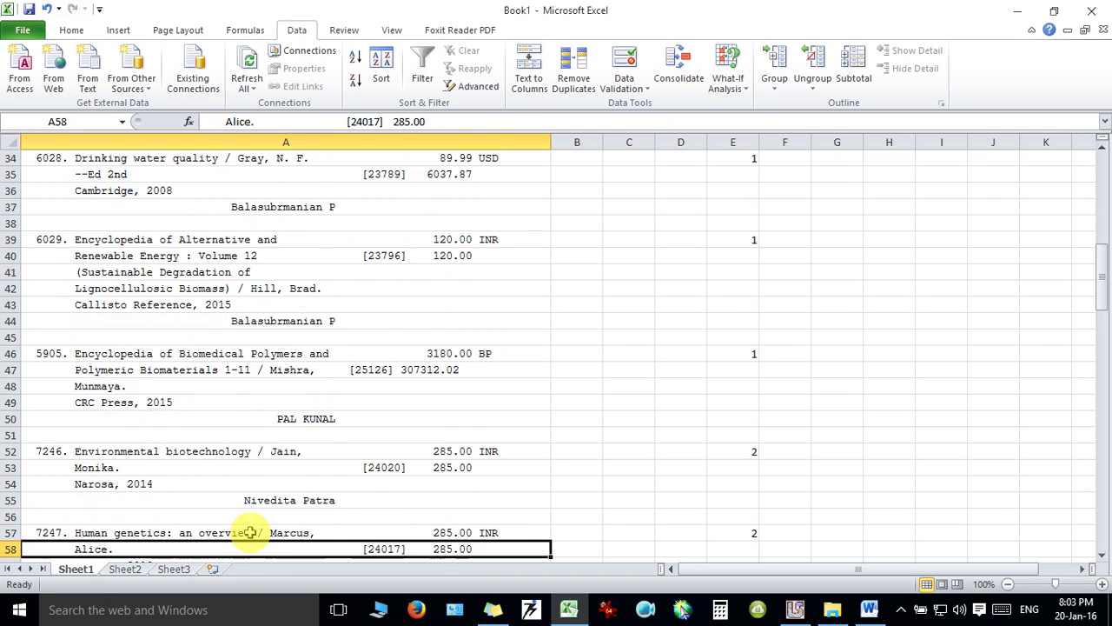
{"action": "key", "text": "Down"}
{"action": "key", "text": "Down"}
{"action": "key", "text": "Down"}
{"action": "key", "text": "Down"}
{"action": "key", "text": "Down"}
{"action": "key", "text": "Down"}
{"action": "key", "text": "Down"}
{"action": "key", "text": "Down"}
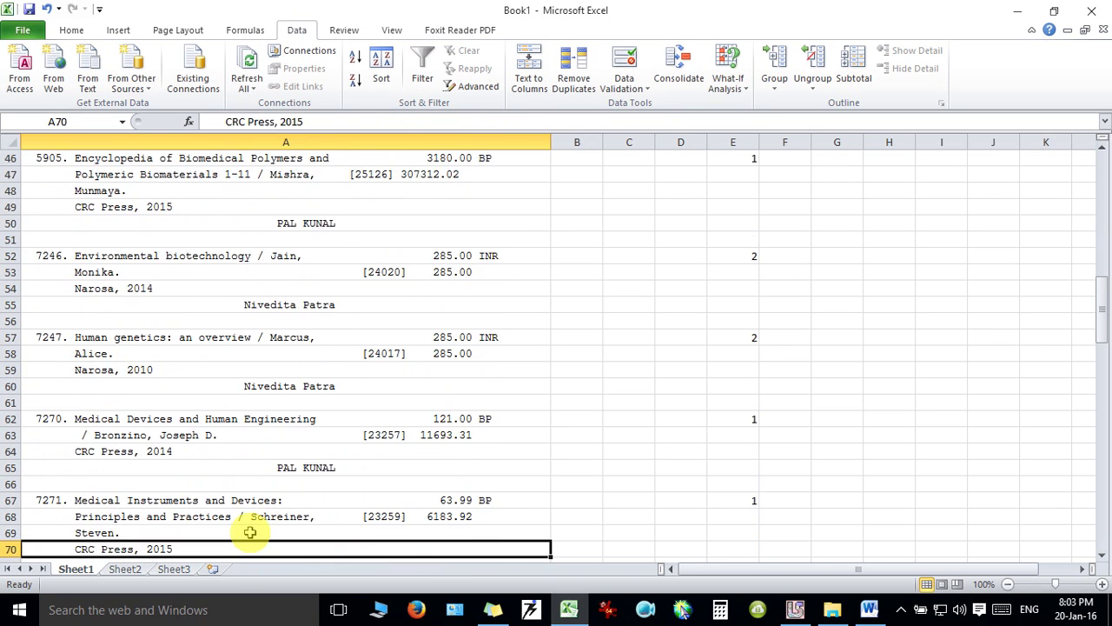
{"action": "key", "text": "Down"}
{"action": "key", "text": "Down"}
{"action": "key", "text": "Down"}
{"action": "key", "text": "Down"}
{"action": "key", "text": "Down"}
{"action": "key", "text": "Down"}
{"action": "key", "text": "Down"}
{"action": "key", "text": "Down"}
{"action": "key", "text": "Down"}
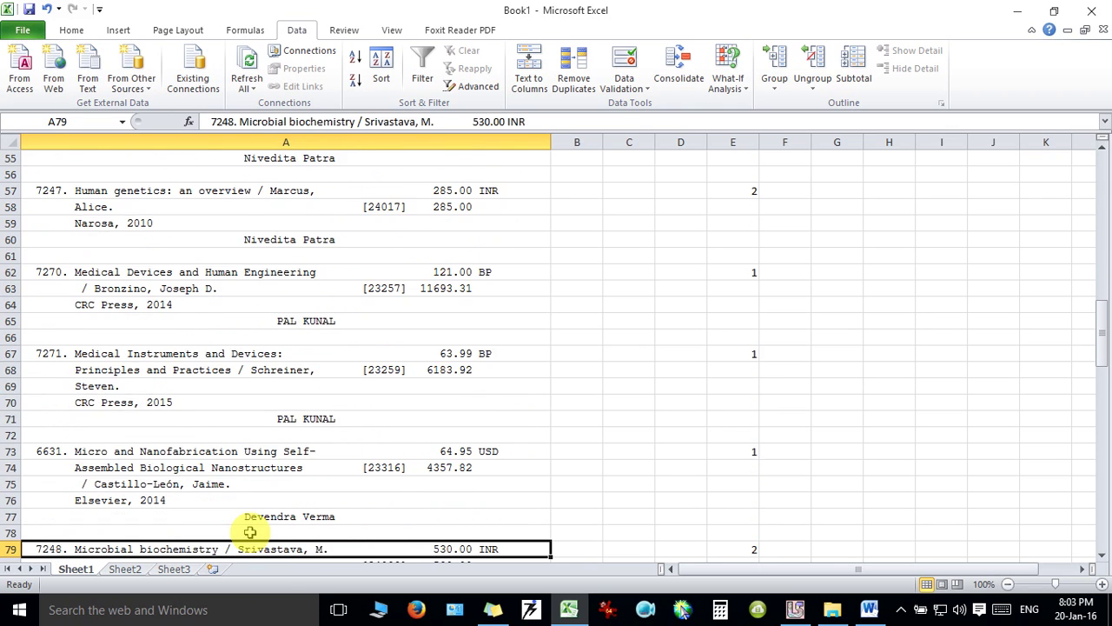
{"action": "key", "text": "Down"}
{"action": "key", "text": "Down"}
{"action": "key", "text": "Down"}
{"action": "key", "text": "Down"}
{"action": "key", "text": "Down"}
{"action": "key", "text": "Down"}
{"action": "key", "text": "Down"}
{"action": "key", "text": "Down"}
{"action": "key", "text": "Down"}
{"action": "key", "text": "Down"}
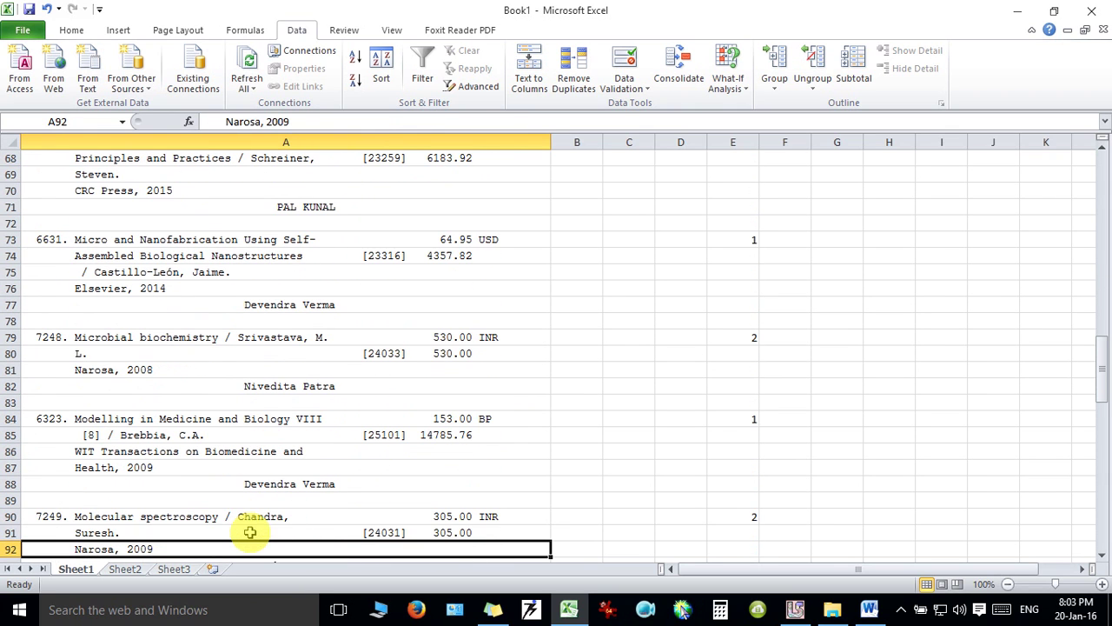
{"action": "key", "text": "Up"}
{"action": "key", "text": "Up"}
{"action": "key", "text": "Up"}
{"action": "key", "text": "Up"}
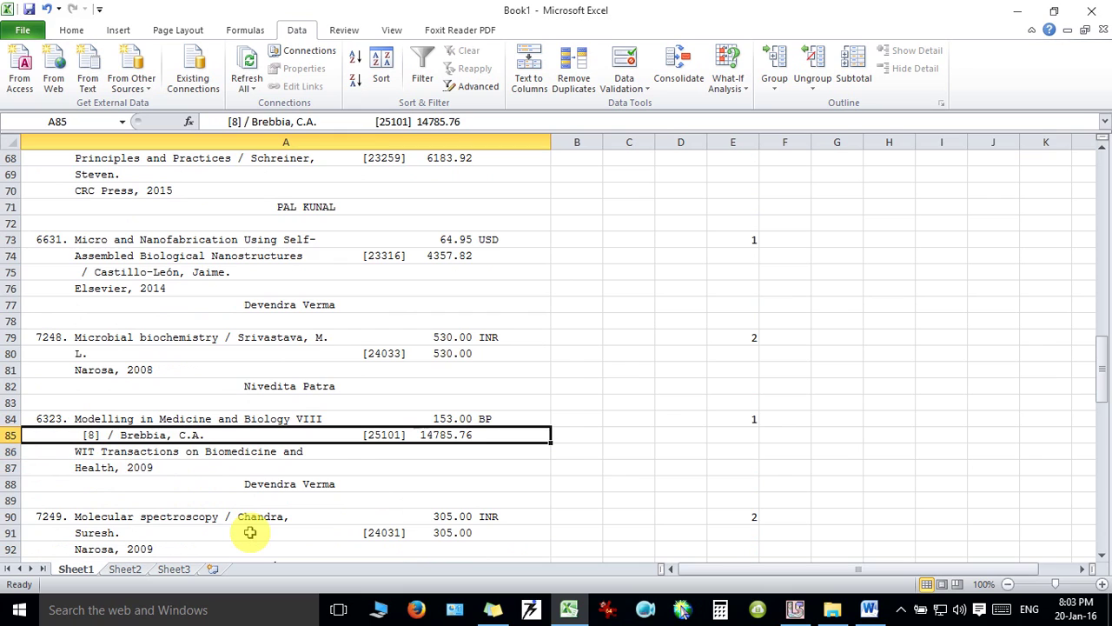
{"action": "double_click", "coordinate": [98, 434]}
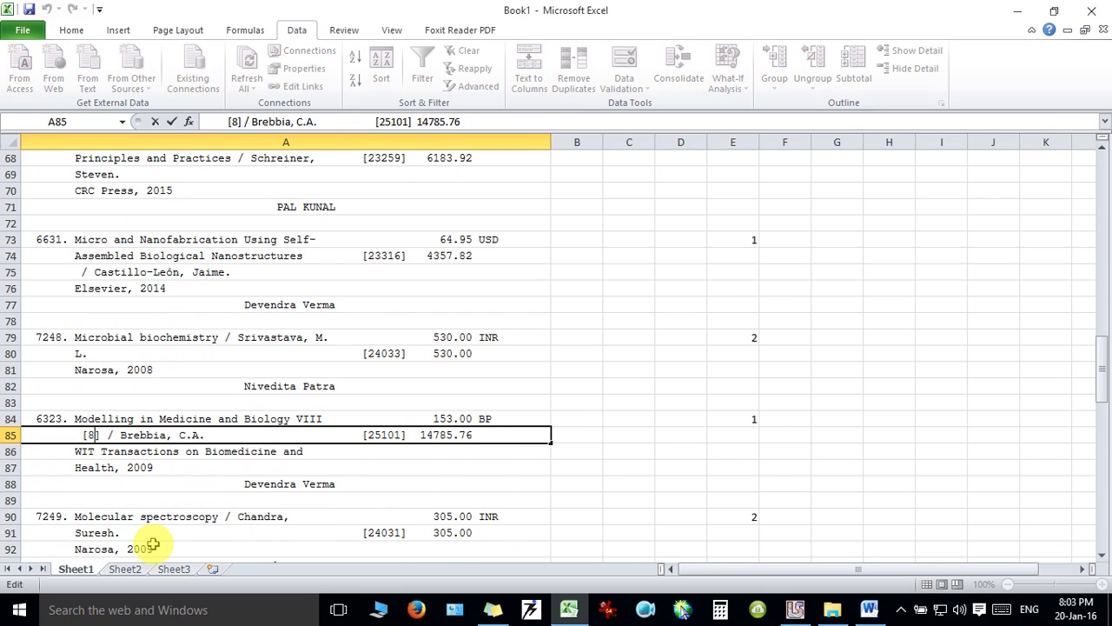
{"action": "key", "text": "Delete"}
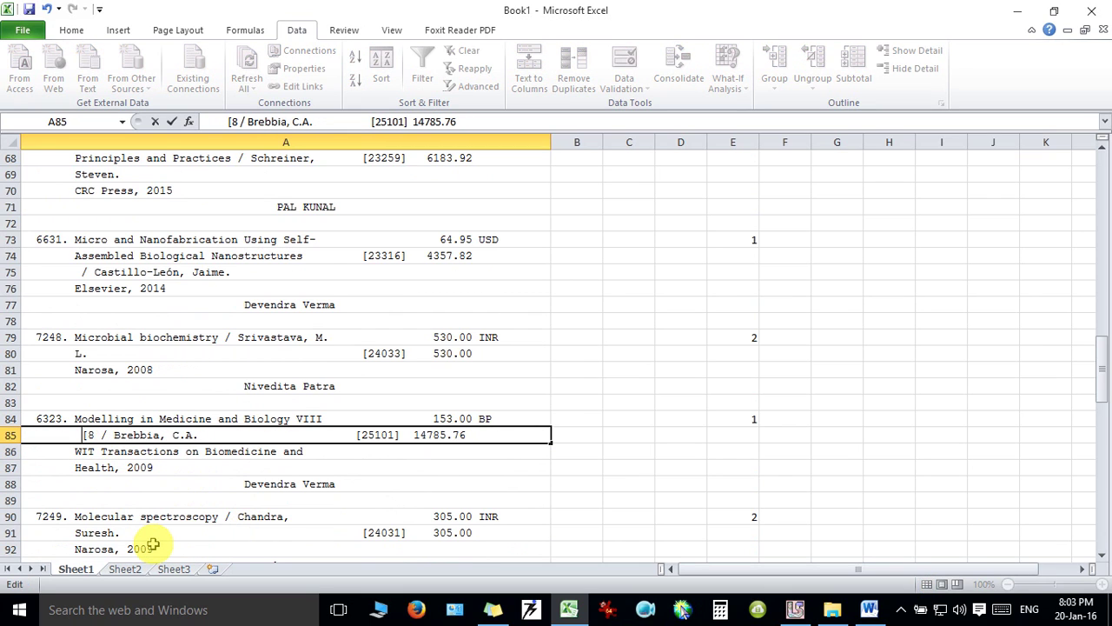
{"action": "key", "text": "BackSpace"}
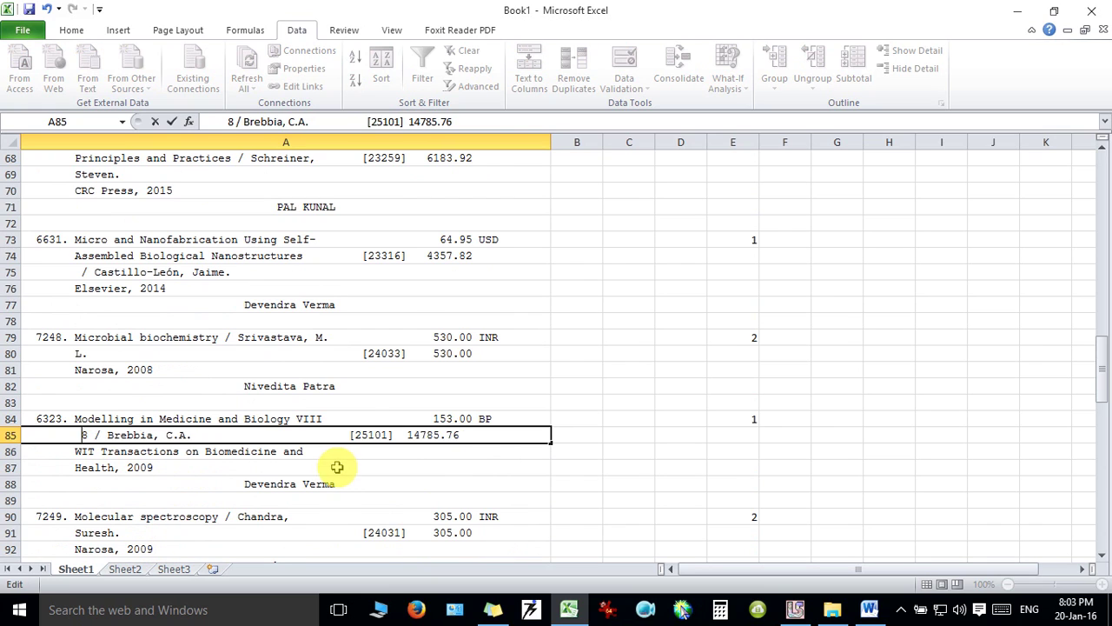
{"action": "left_click", "coordinate": [337, 467]}
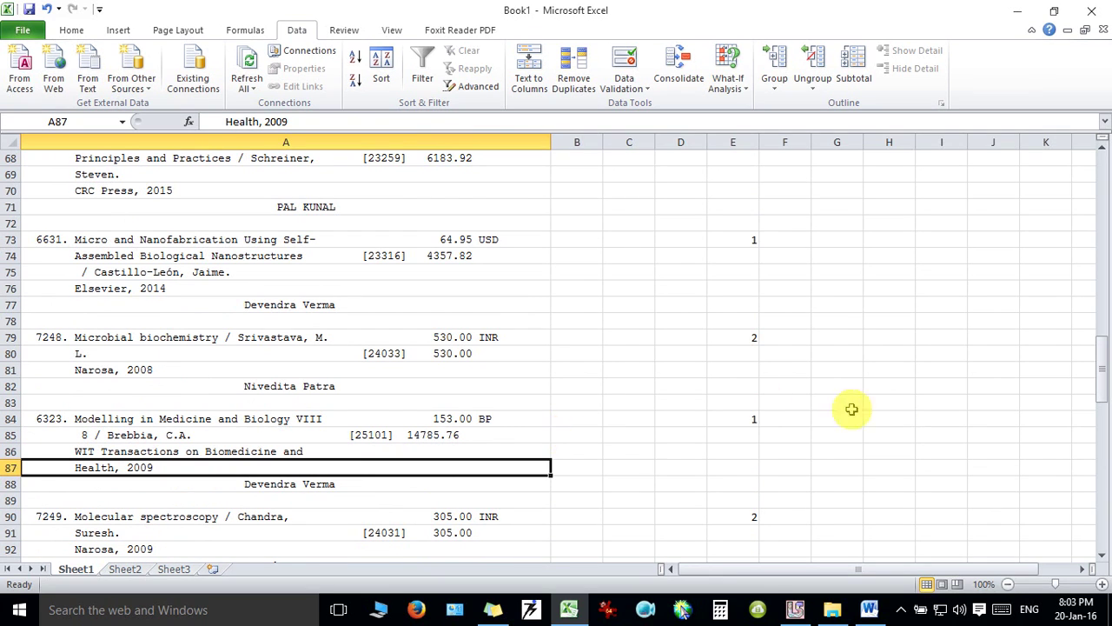
{"action": "left_click_drag", "start_coordinate": [1100, 372], "coordinate": [1099, 174]}
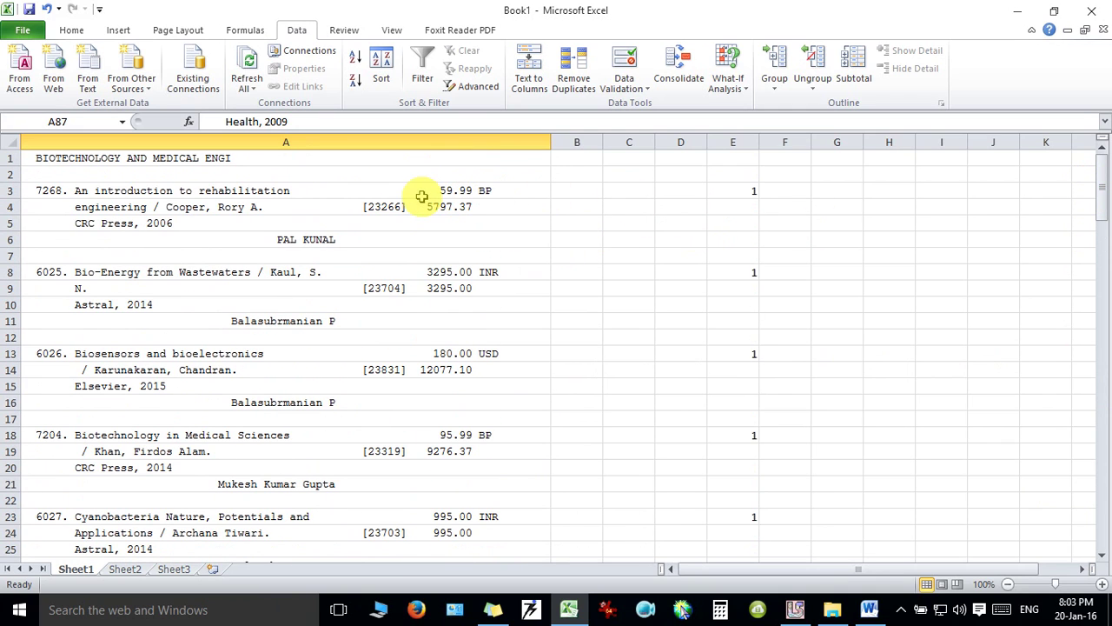
Split column A at the [ delimiter, sending control numbers and prices into columns B and C.
{"action": "left_click", "coordinate": [409, 138]}
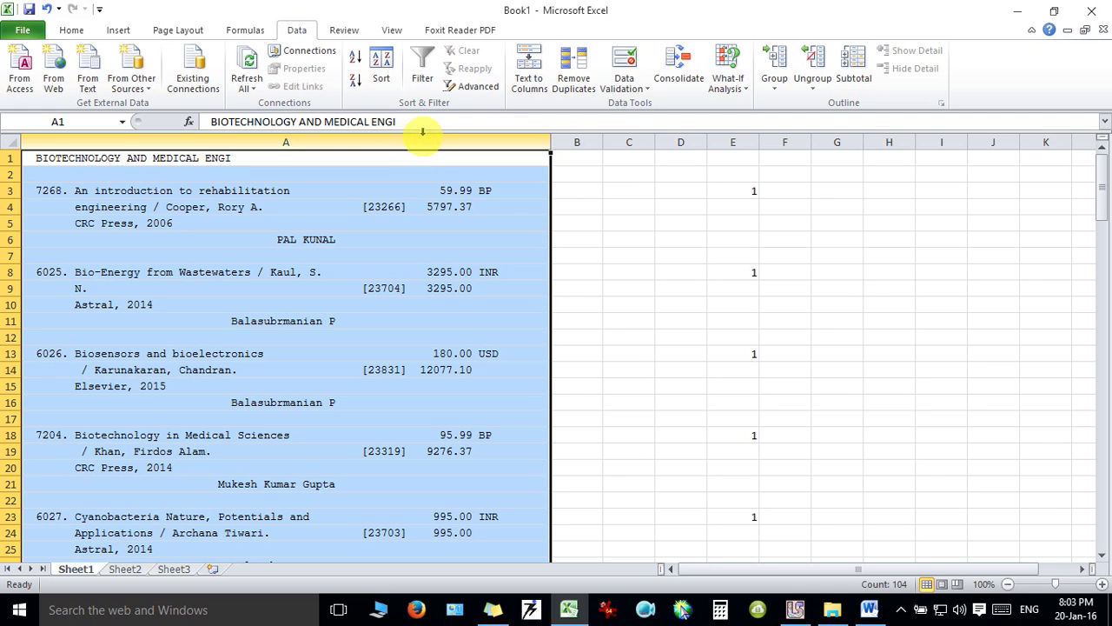
{"action": "left_click", "coordinate": [528, 69]}
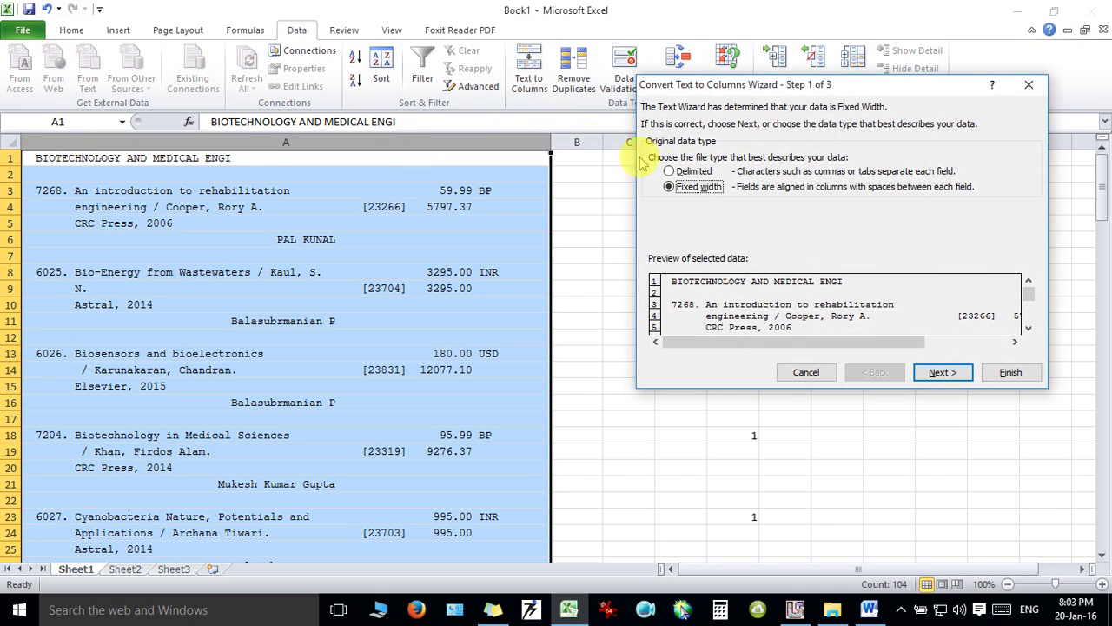
{"action": "left_click", "coordinate": [678, 172]}
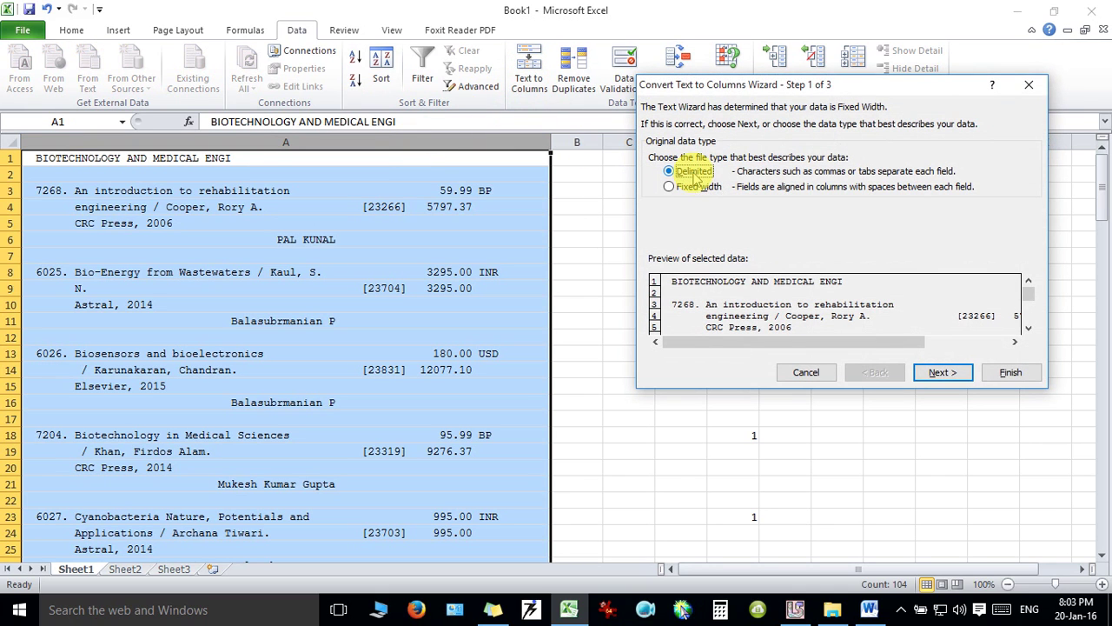
{"action": "left_click", "coordinate": [942, 373]}
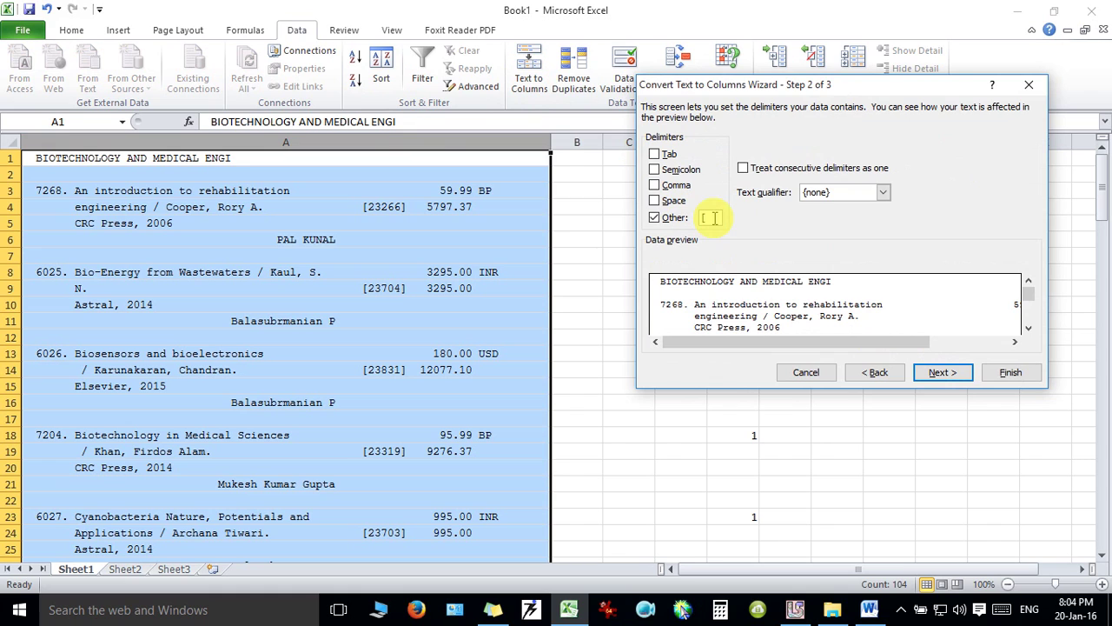
{"action": "left_click", "coordinate": [943, 373]}
{"action": "left_click", "coordinate": [1009, 373]}
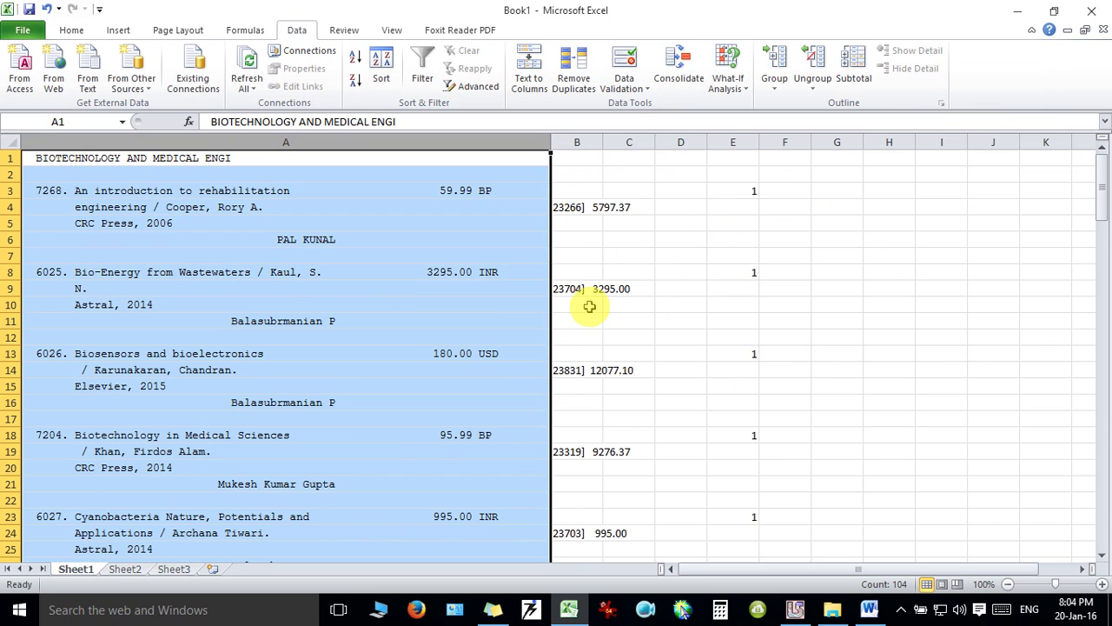
Auto-fit column B to its contents and select the column.
{"action": "double_click", "coordinate": [602, 141]}
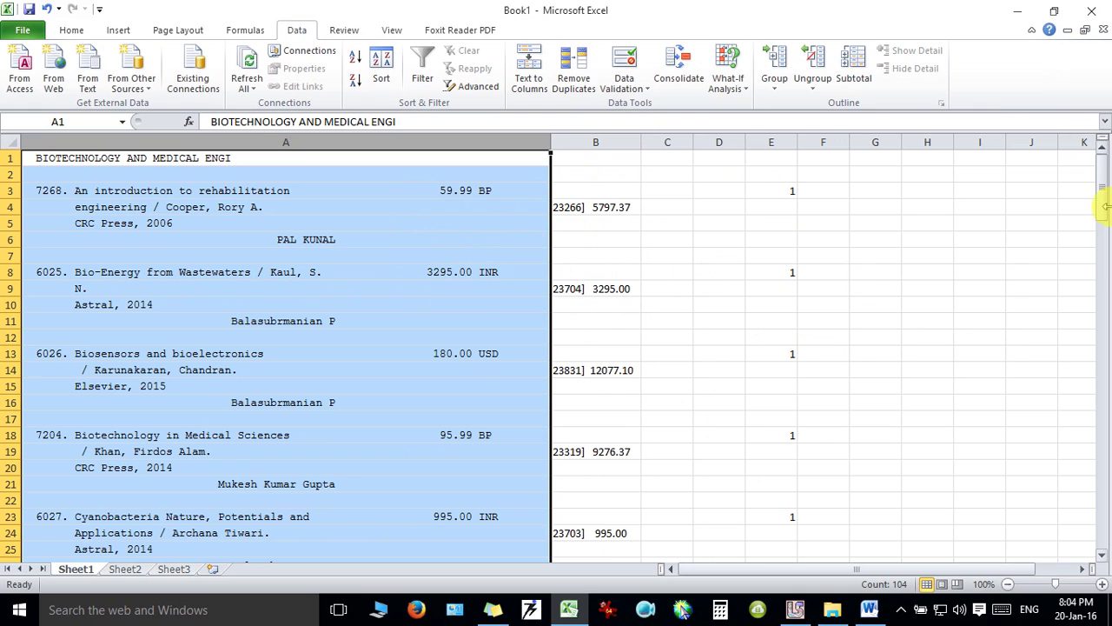
{"action": "left_click_drag", "start_coordinate": [1102, 191], "coordinate": [1100, 164]}
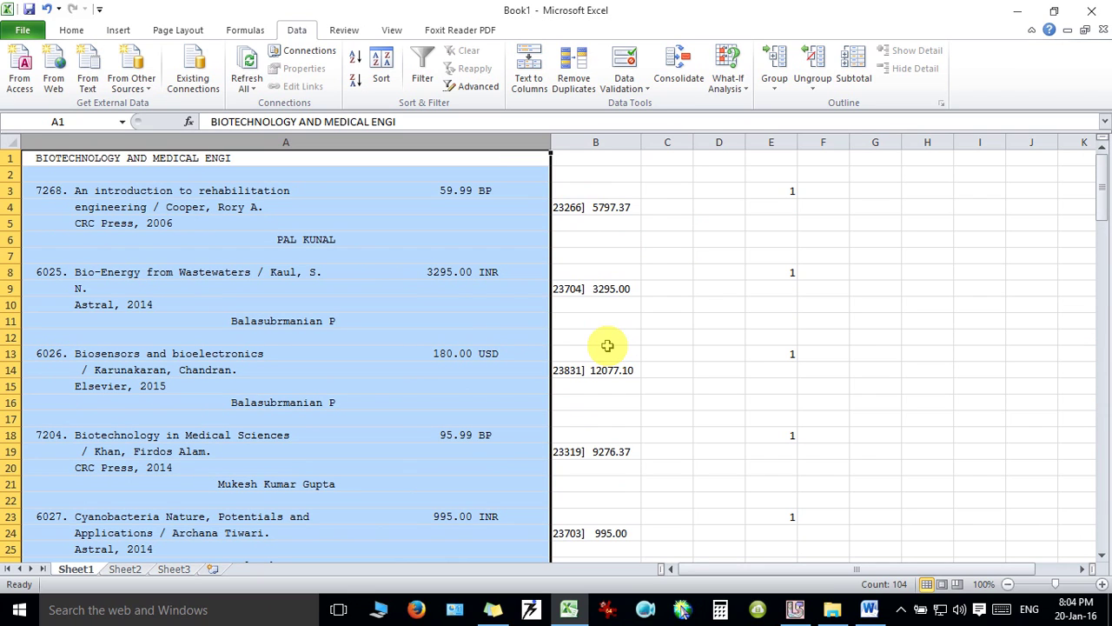
{"action": "left_click", "coordinate": [598, 142]}
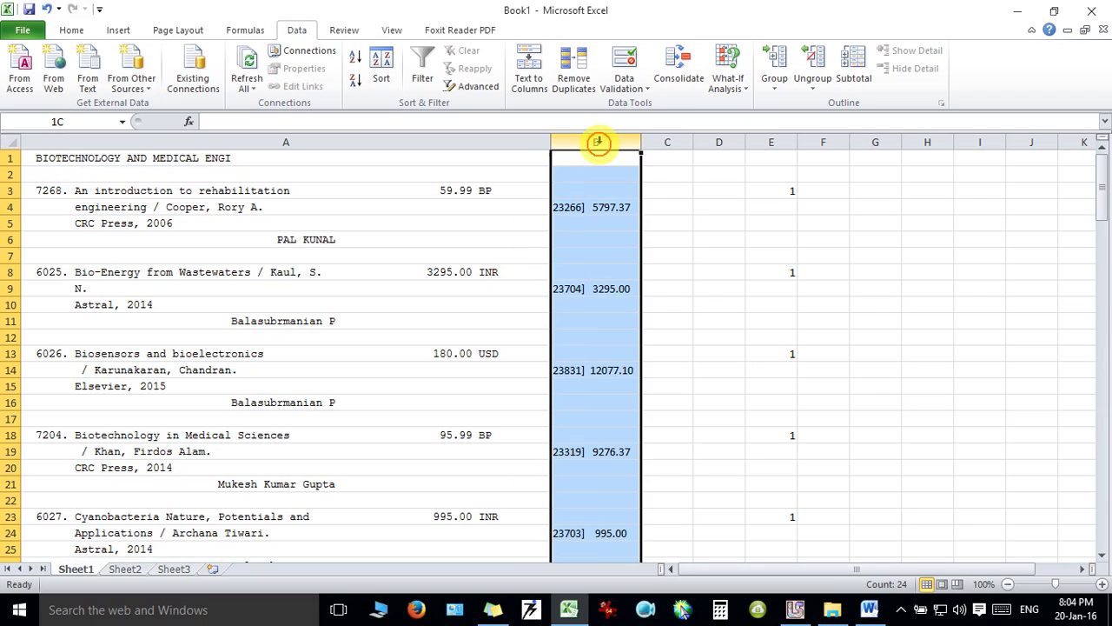
Split column B at the ] delimiter, keeping control numbers in B and prices in C.
{"action": "left_click", "coordinate": [529, 70]}
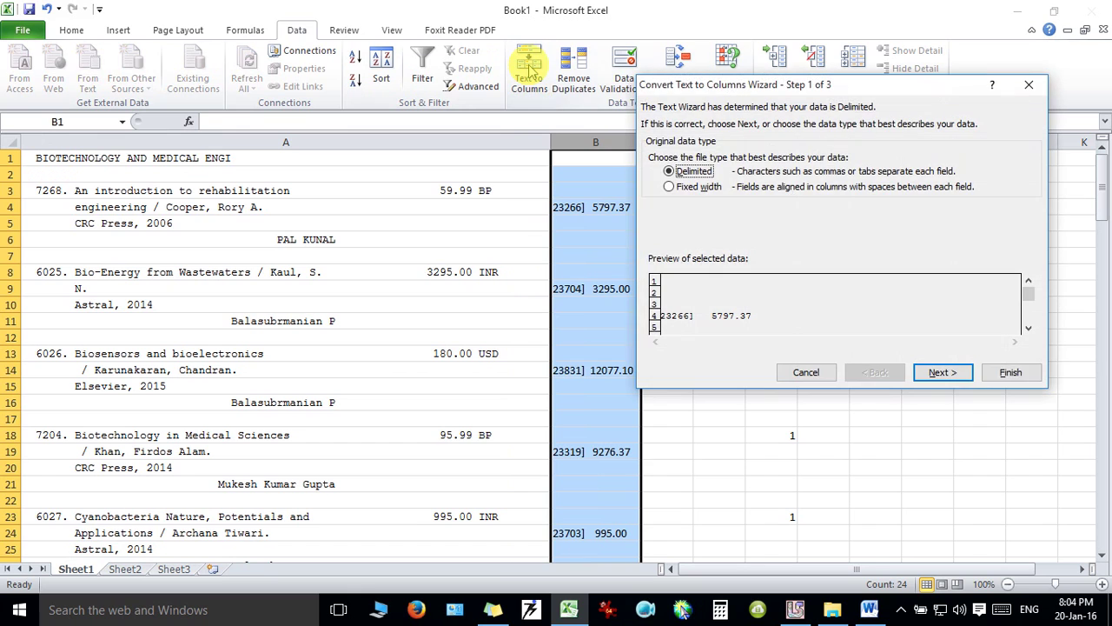
{"action": "left_click", "coordinate": [941, 372]}
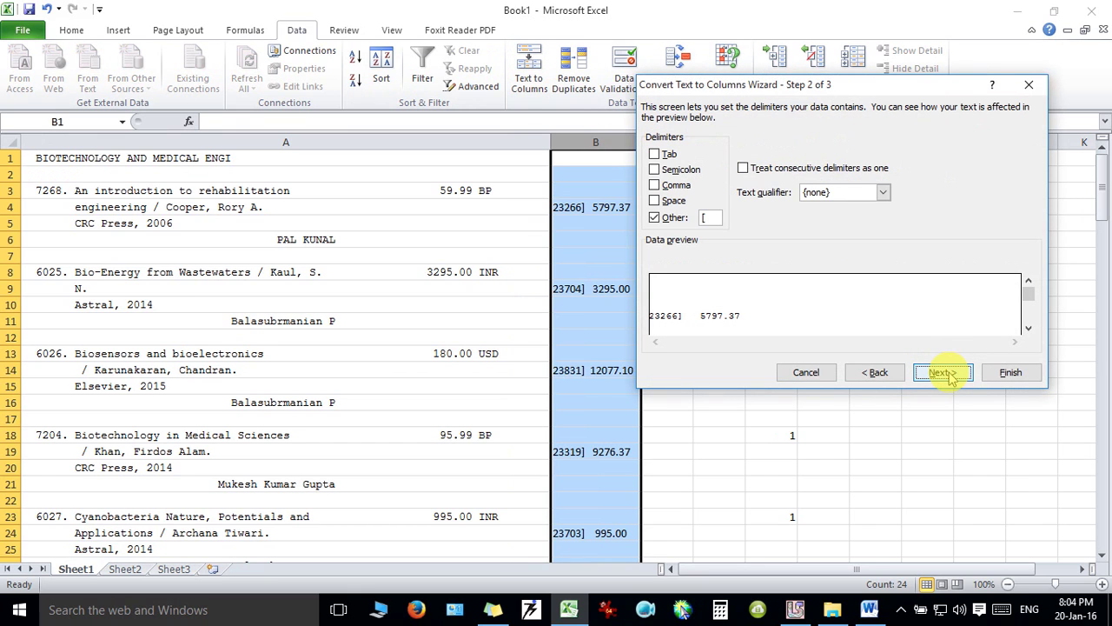
{"action": "left_click", "coordinate": [717, 217]}
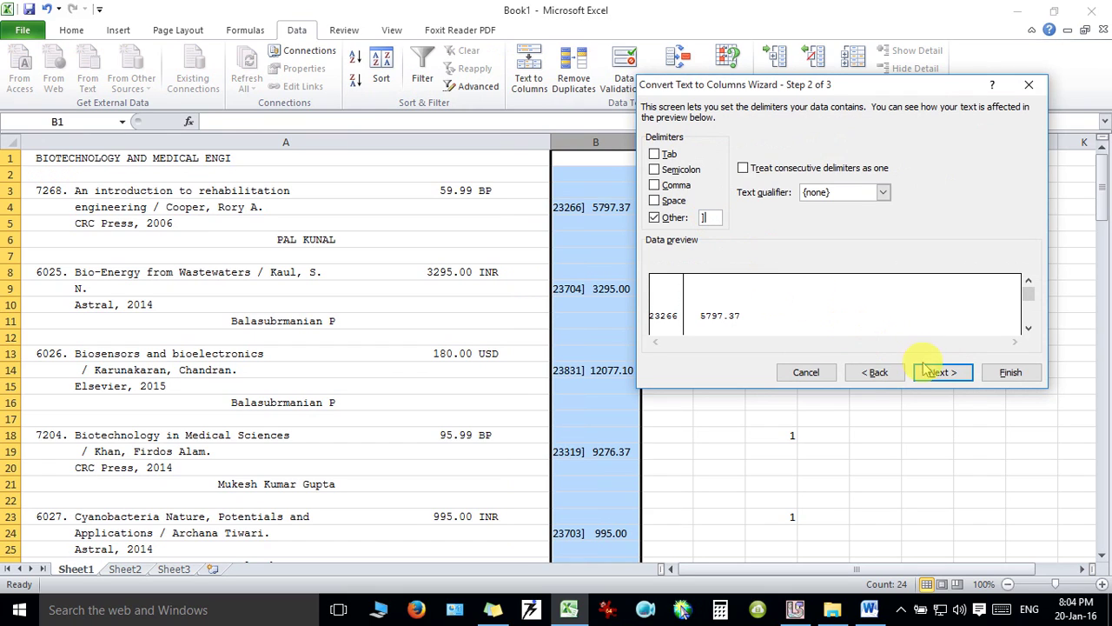
{"action": "left_click", "coordinate": [947, 374]}
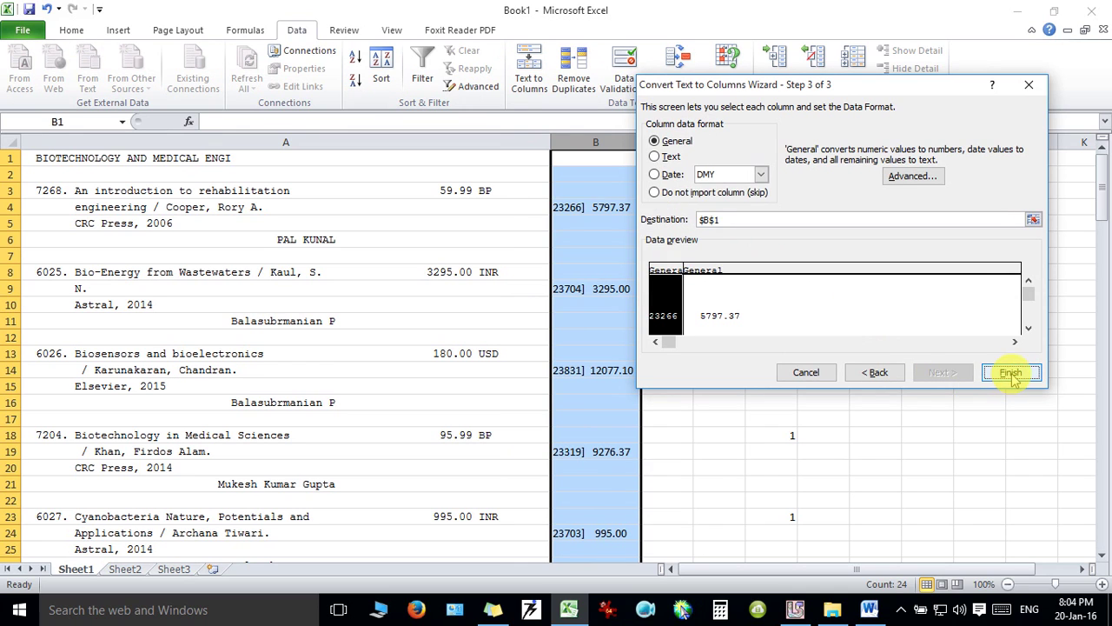
{"action": "left_click", "coordinate": [1010, 372]}
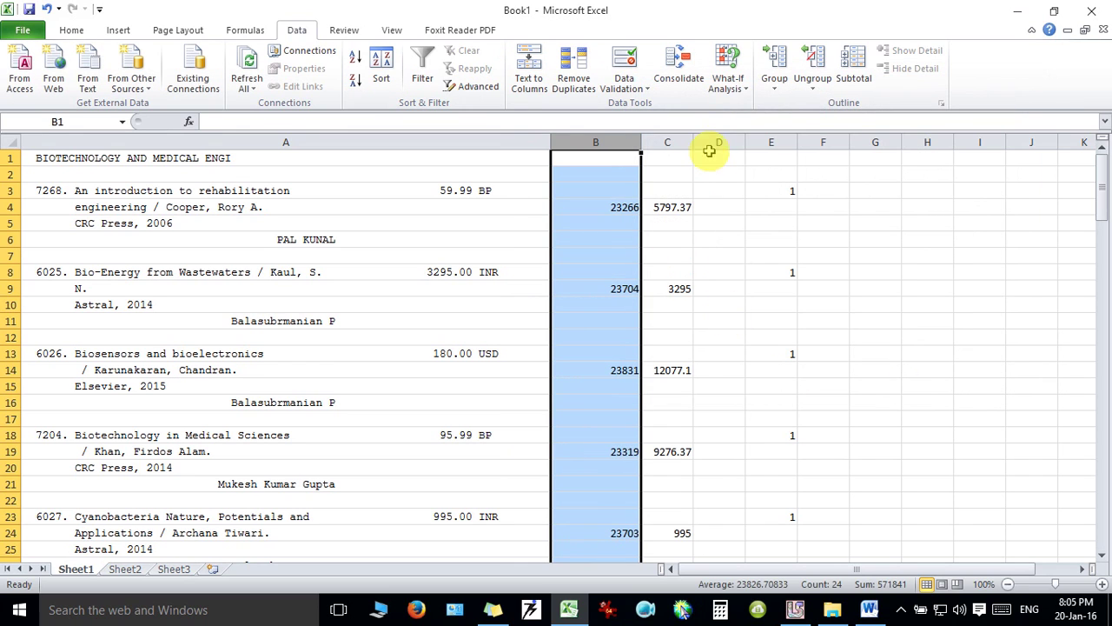
Widen column C for the prices and delete the empty column D.
{"action": "left_click_drag", "start_coordinate": [695, 143], "coordinate": [719, 142]}
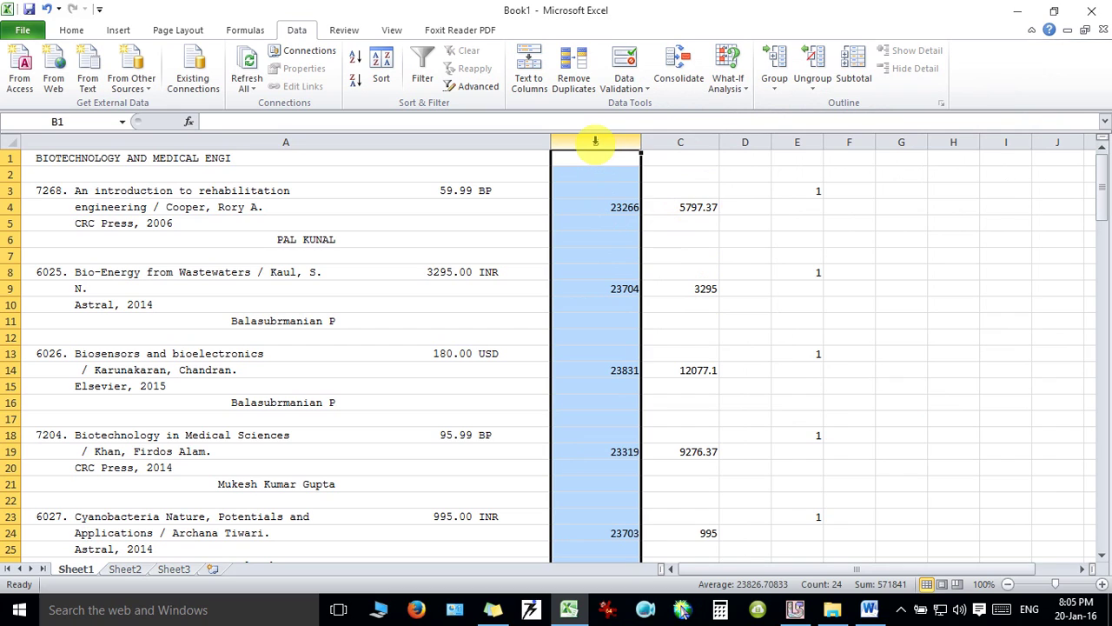
{"action": "left_click", "coordinate": [699, 142]}
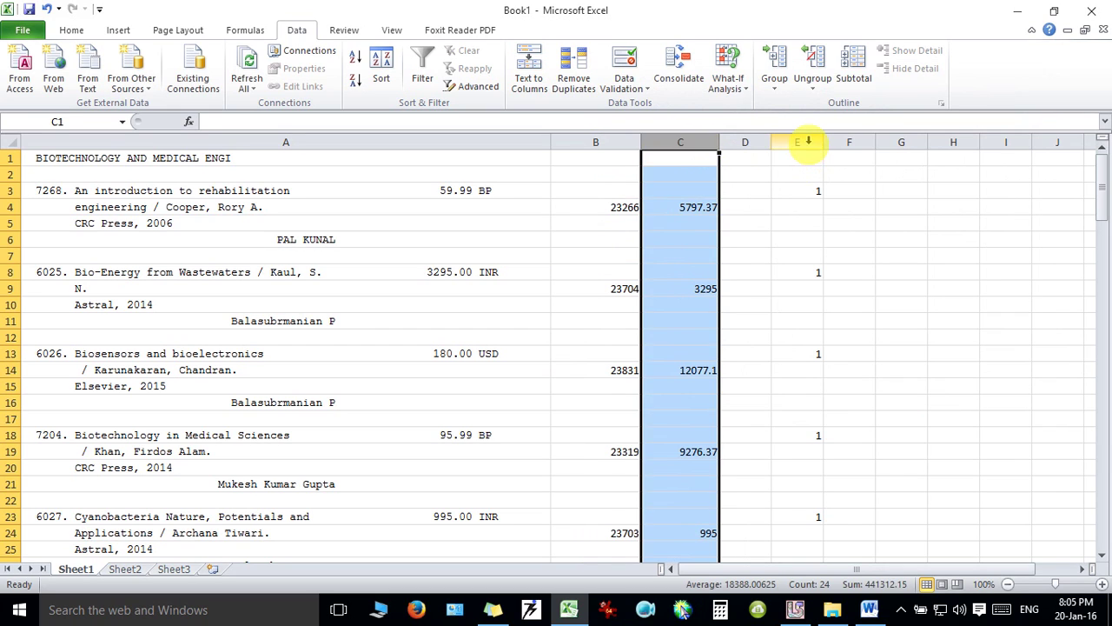
{"action": "left_click", "coordinate": [805, 141]}
{"action": "left_click", "coordinate": [754, 141]}
{"action": "right_click", "coordinate": [752, 141]}
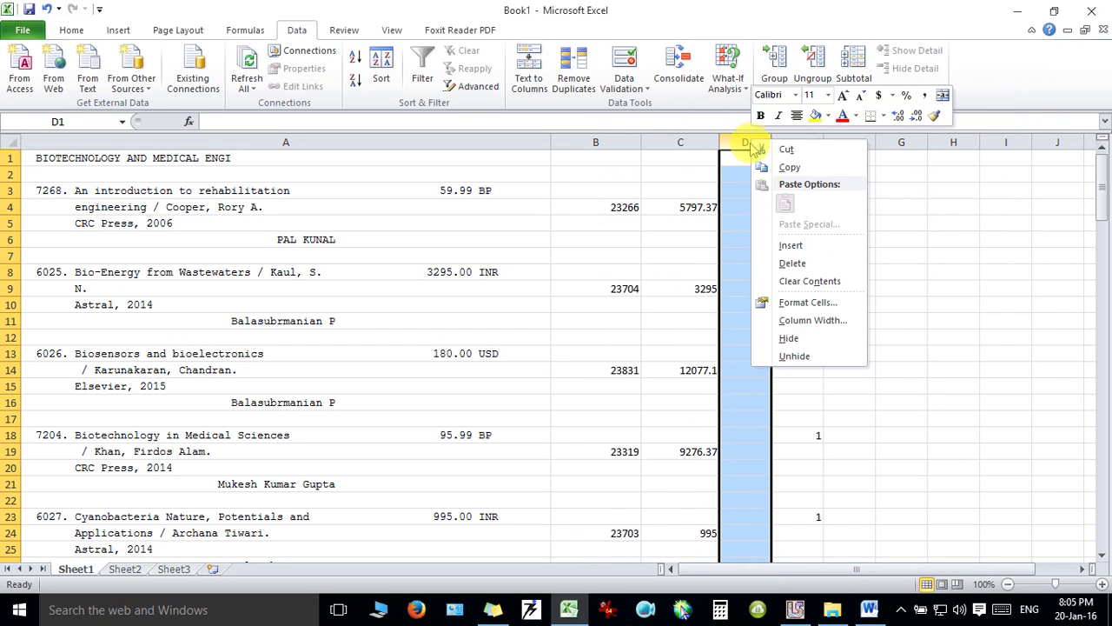
{"action": "left_click", "coordinate": [792, 263]}
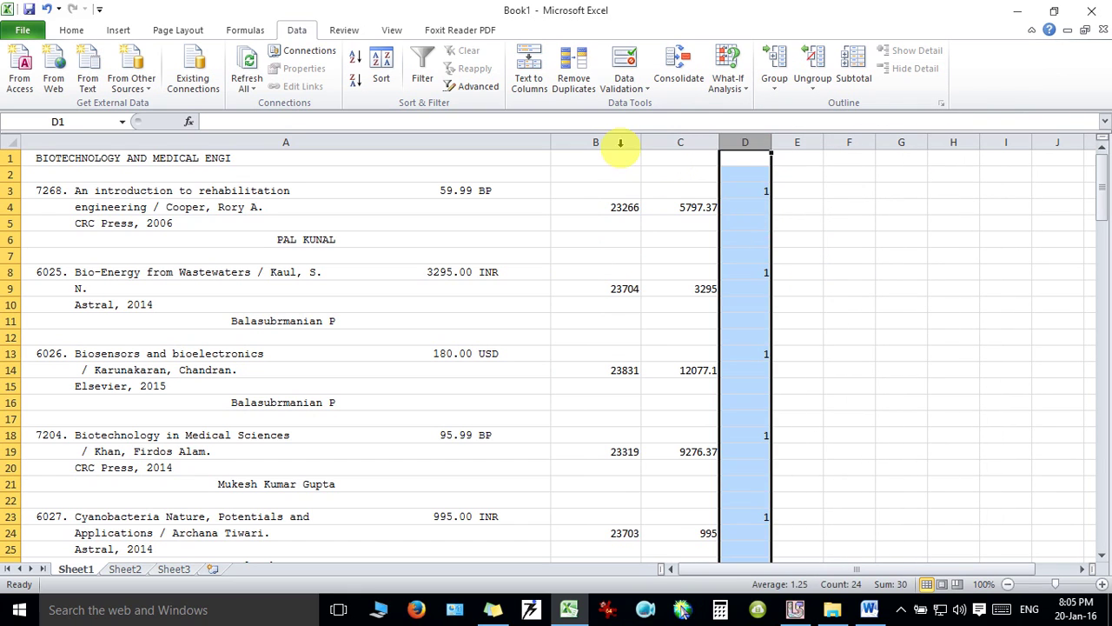
Centre the values in columns B through D.
{"action": "left_click", "coordinate": [620, 142]}
{"action": "left_click_drag", "start_coordinate": [621, 142], "coordinate": [752, 141]}
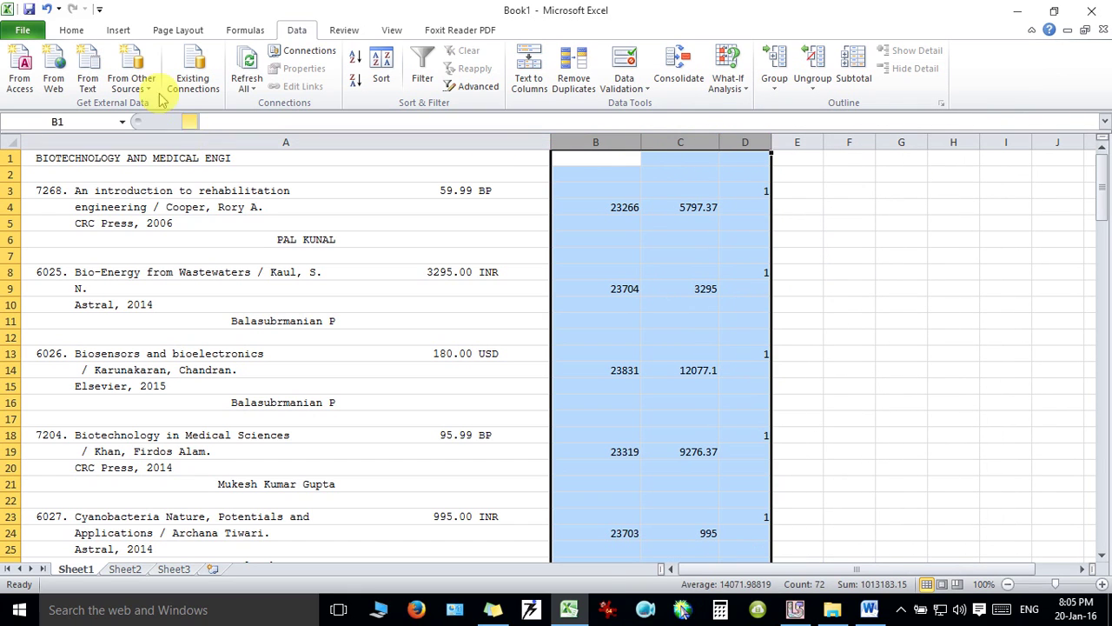
{"action": "left_click", "coordinate": [71, 31]}
{"action": "left_click", "coordinate": [325, 79]}
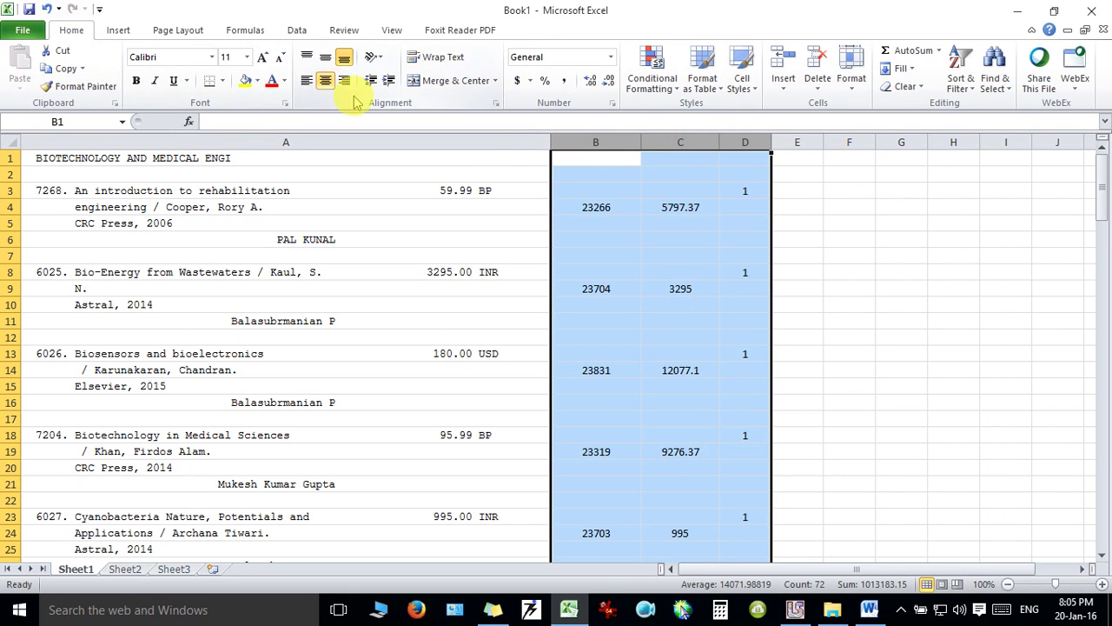
{"action": "left_click", "coordinate": [702, 245]}
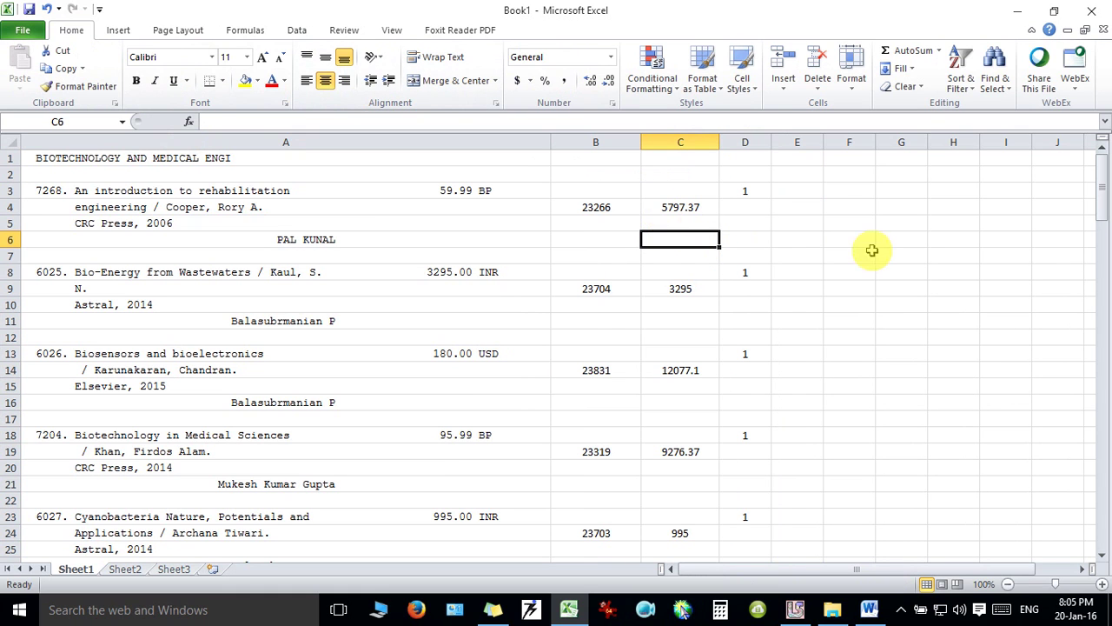
Select the control numbers and prices from B4 down to C125.
{"action": "left_click_drag", "start_coordinate": [1104, 193], "coordinate": [1106, 467]}
{"action": "left_click_drag", "start_coordinate": [1100, 417], "coordinate": [1096, 153]}
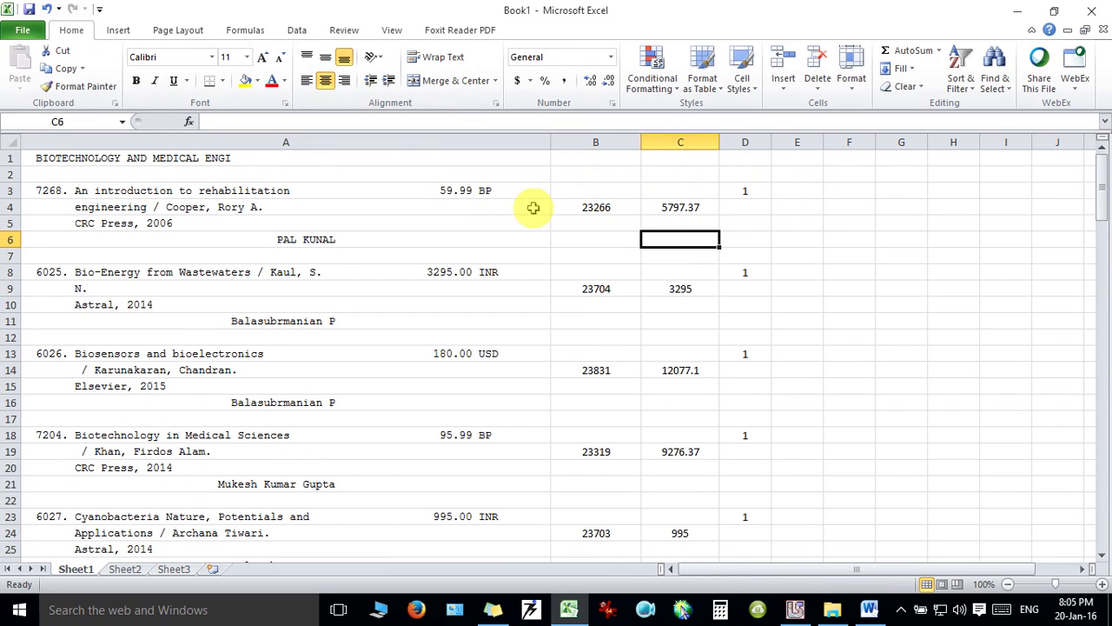
{"action": "left_click", "coordinate": [575, 209]}
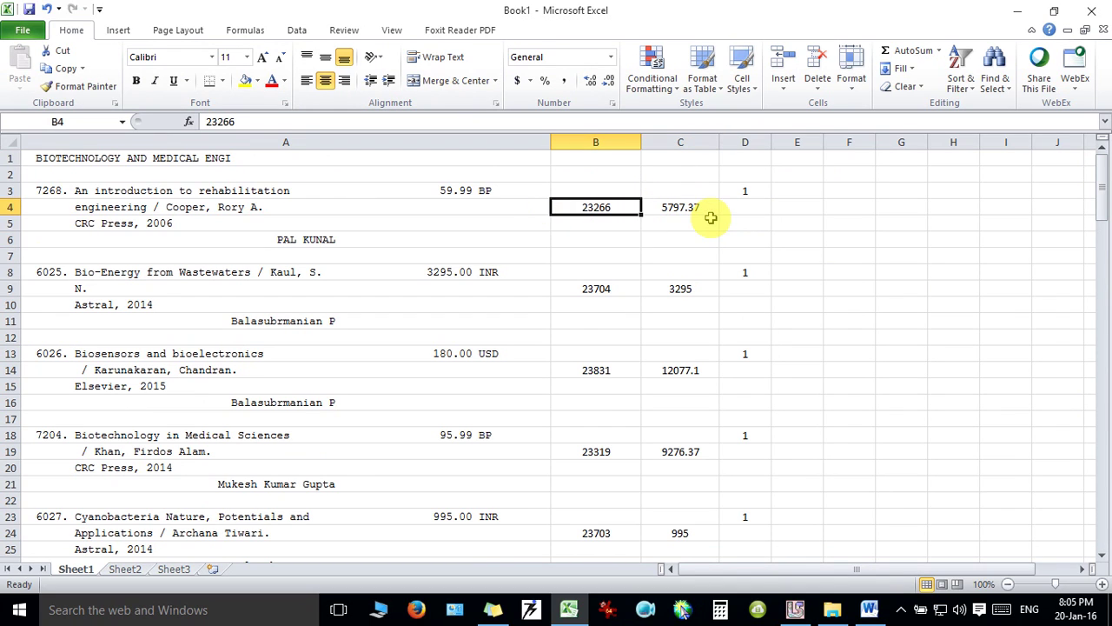
{"action": "mouse_move", "coordinate": [710, 218]}
{"action": "left_mouse_down"}
{"action": "mouse_move", "coordinate": [721, 555]}
{"action": "mouse_move", "coordinate": [711, 218]}
{"action": "left_mouse_up"}
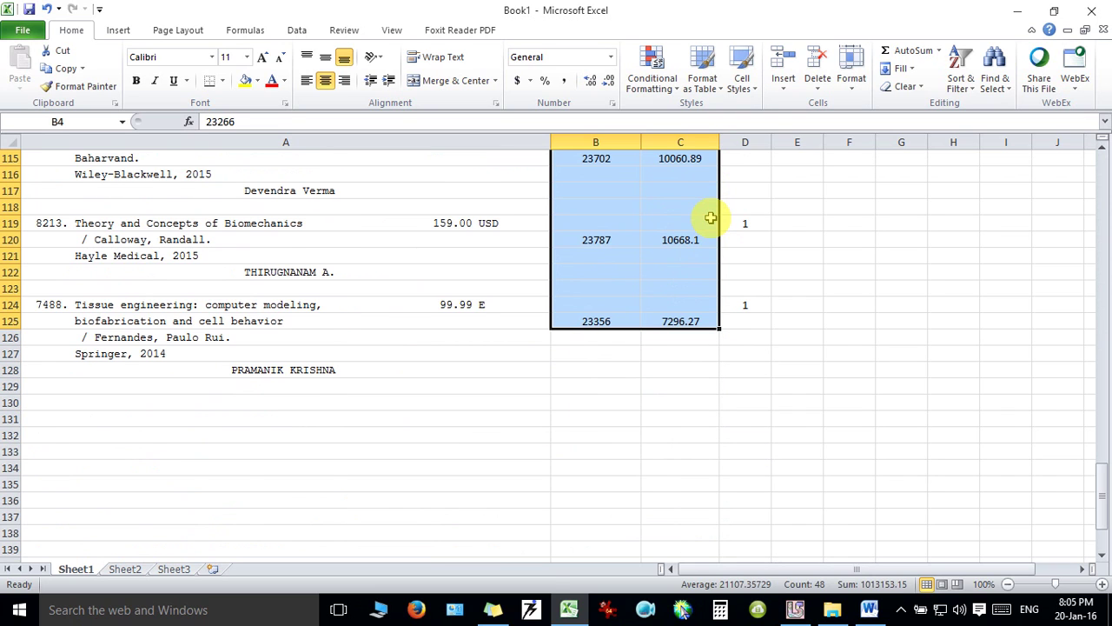
Copy the B4:C125 control numbers and prices and paste them one row higher at B3.
{"action": "key", "text": "ctrl+c"}
{"action": "scroll", "coordinate": [710, 217], "scroll_direction": "up", "scroll_amount": 20}
{"action": "key", "text": "Up"}
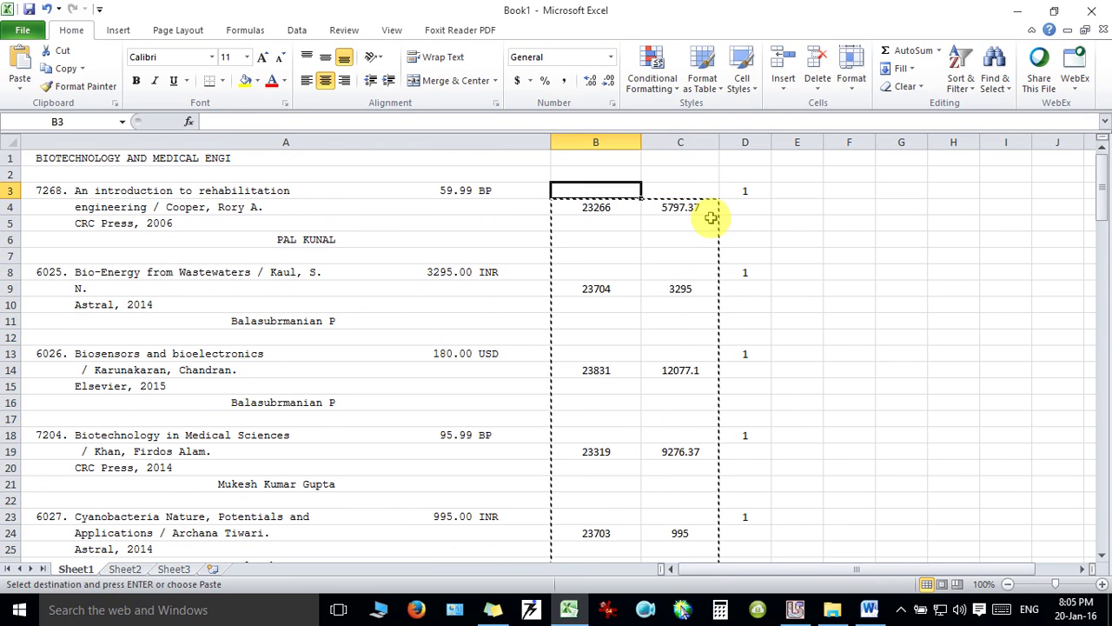
{"action": "key", "text": "Return"}
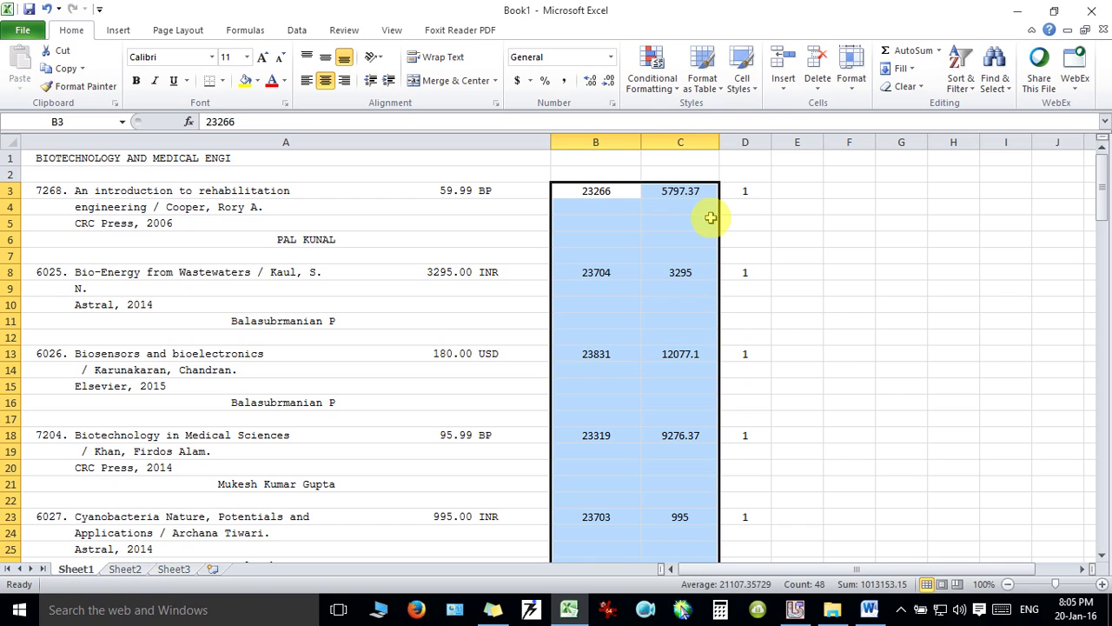
{"action": "left_click", "coordinate": [596, 207]}
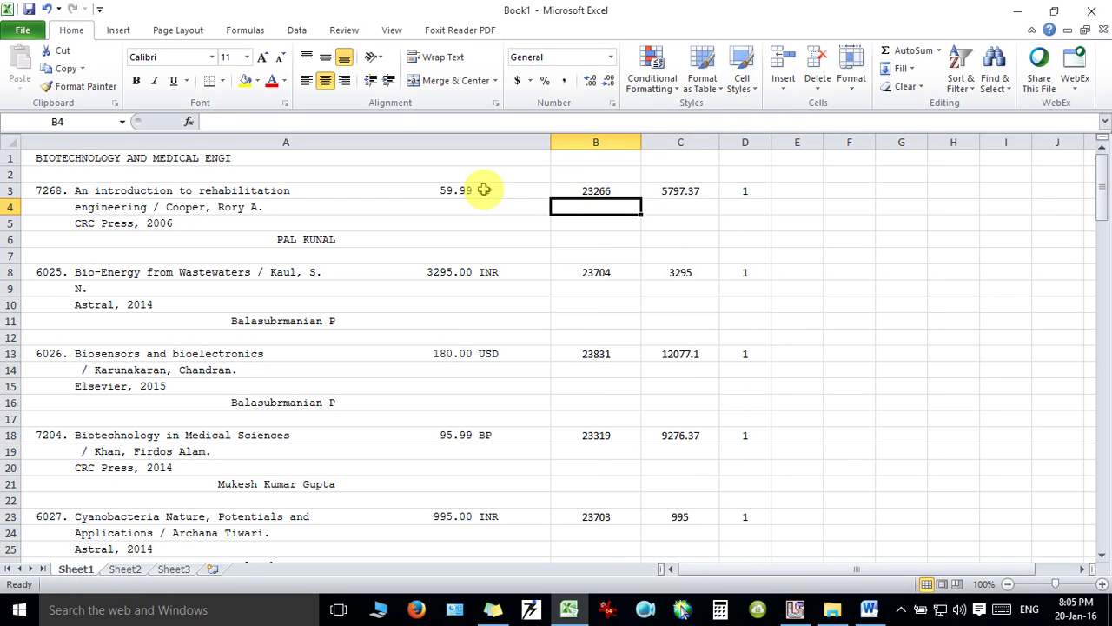
{"action": "mouse_move", "coordinate": [1102, 198]}
{"action": "left_mouse_down"}
{"action": "mouse_move", "coordinate": [1102, 489]}
{"action": "mouse_move", "coordinate": [1102, 183]}
{"action": "left_mouse_up"}
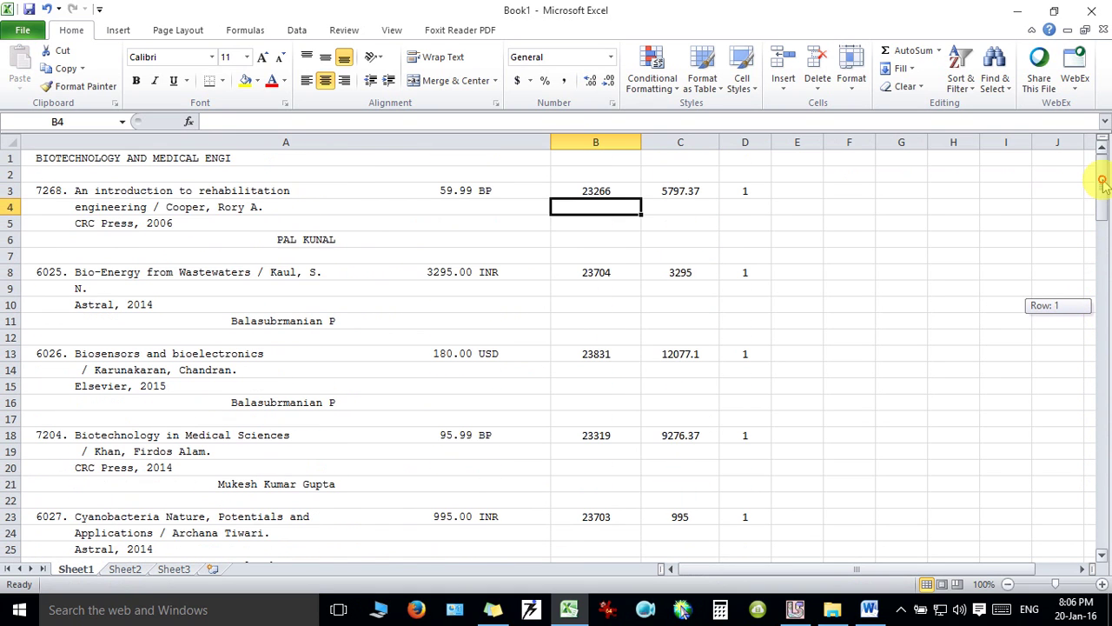
{"action": "left_click", "coordinate": [806, 191]}
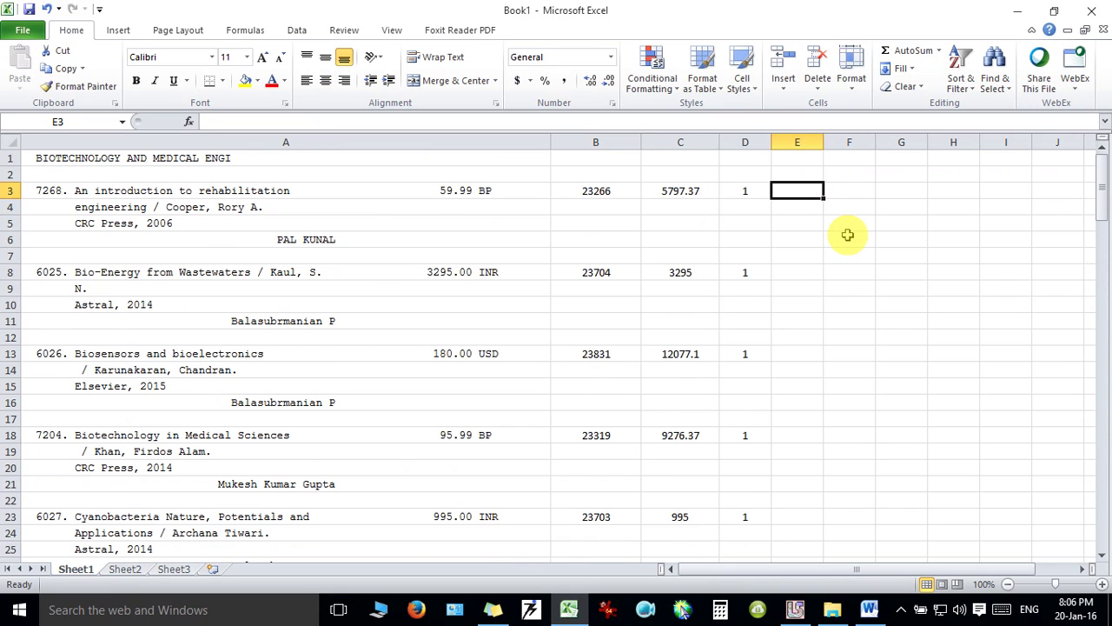
{"action": "left_click", "coordinate": [288, 173]}
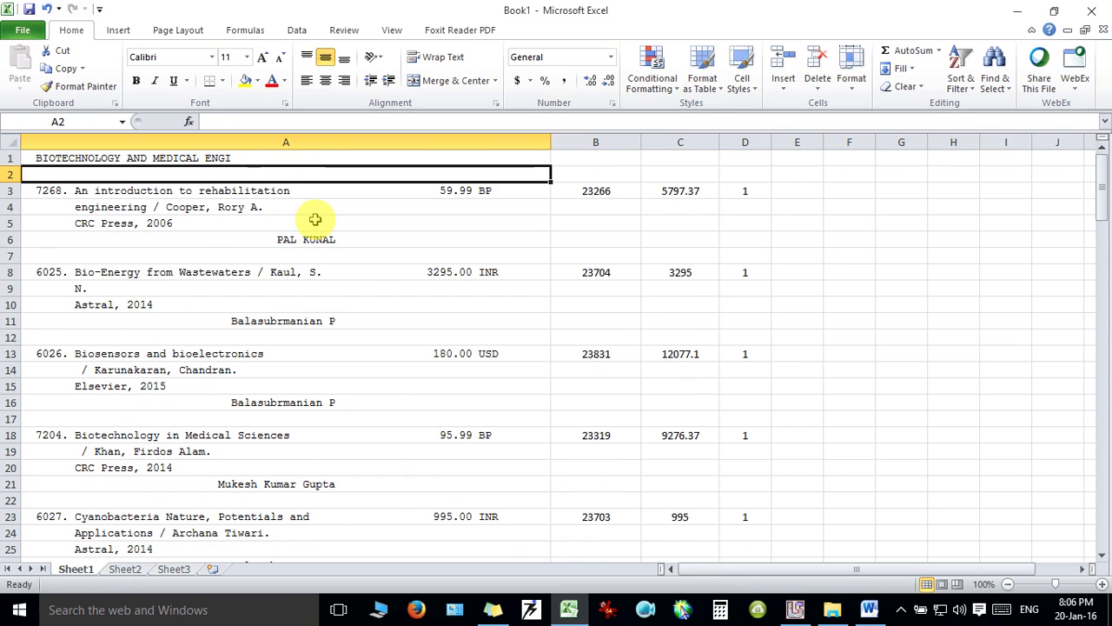
{"action": "type", "text": "Title"}
{"action": "key", "text": "Tab"}
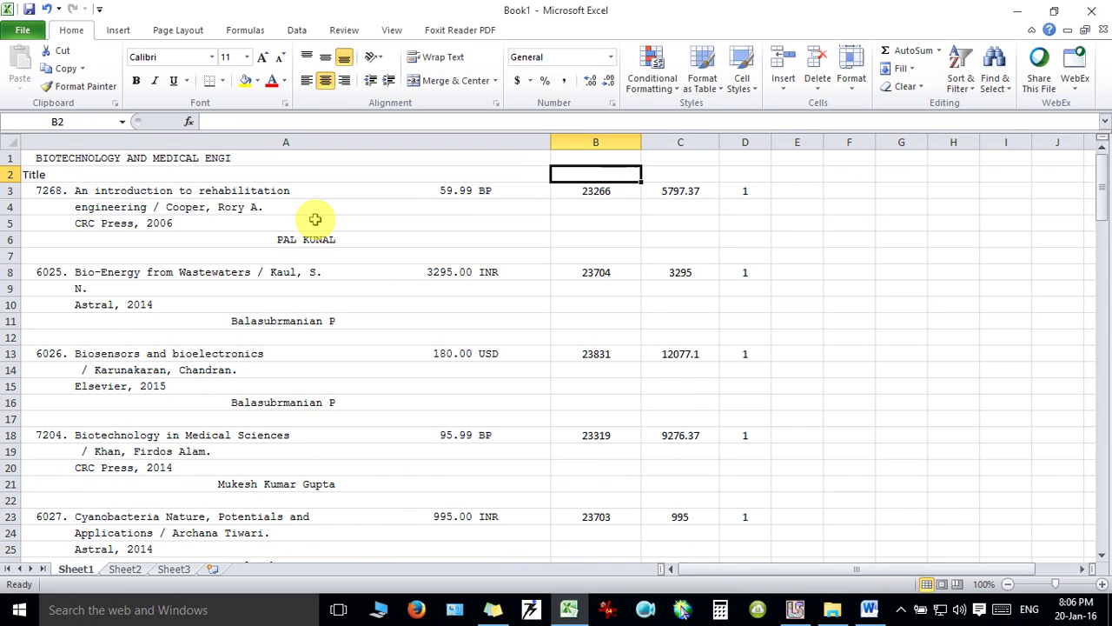
{"action": "type", "text": "Contro"}
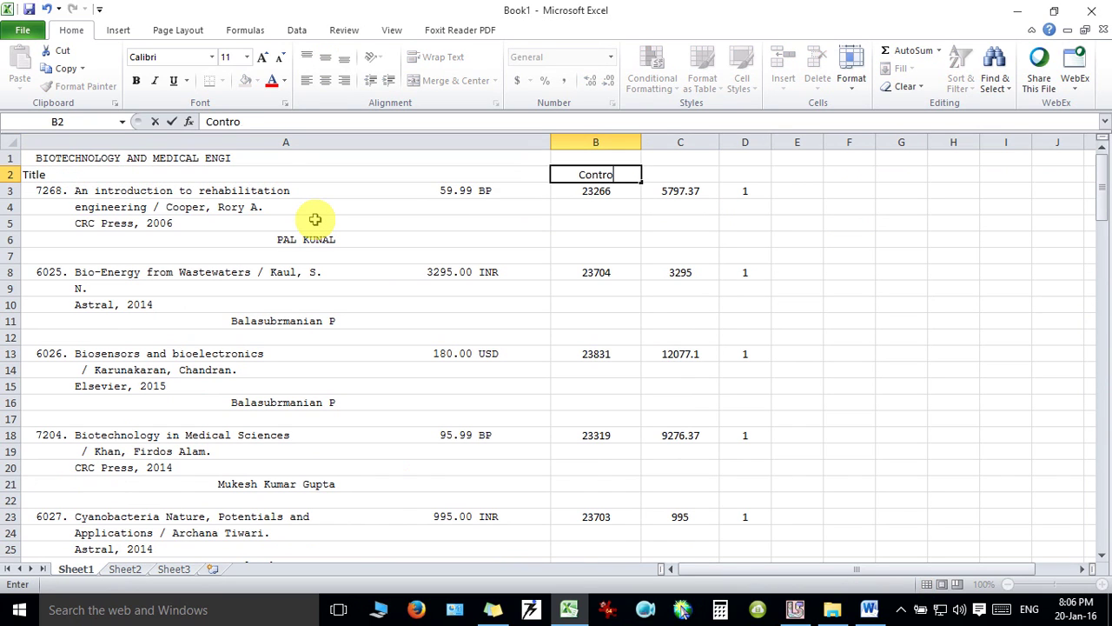
{"action": "type", "text": "l No."}
{"action": "key", "text": "Tab"}
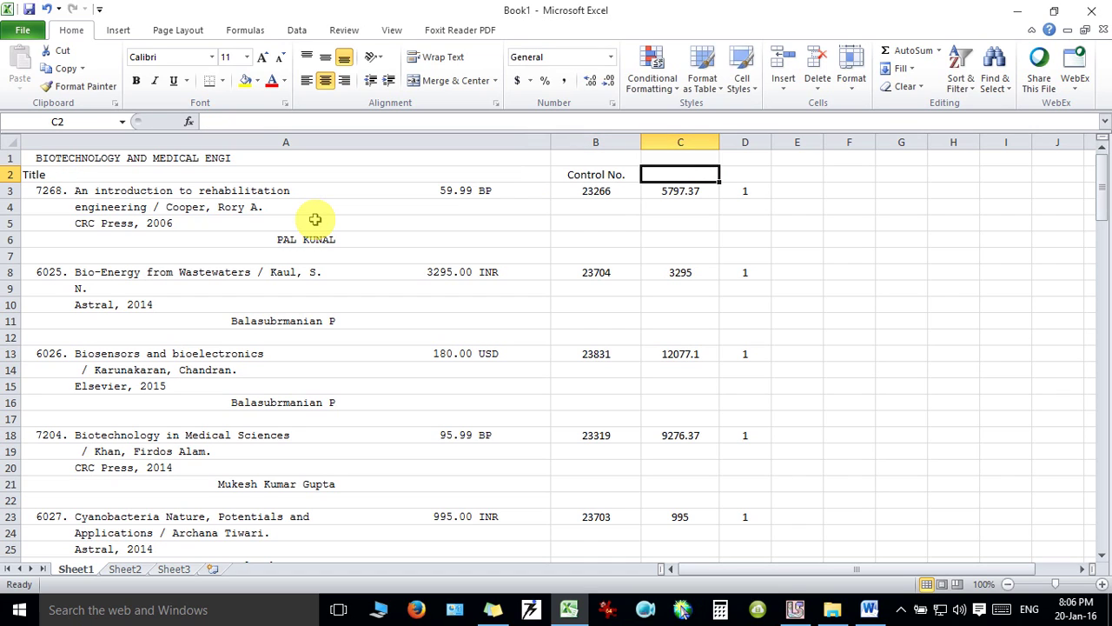
{"action": "type", "text": "Price"}
{"action": "key", "text": "Tab"}
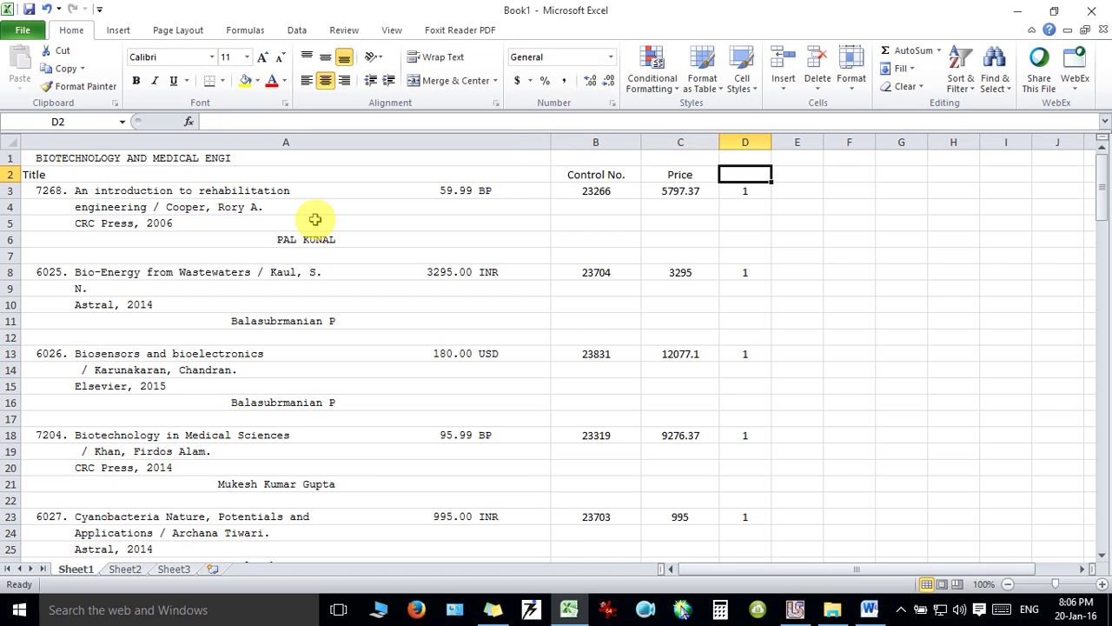
{"action": "type", "text": "Qt"}
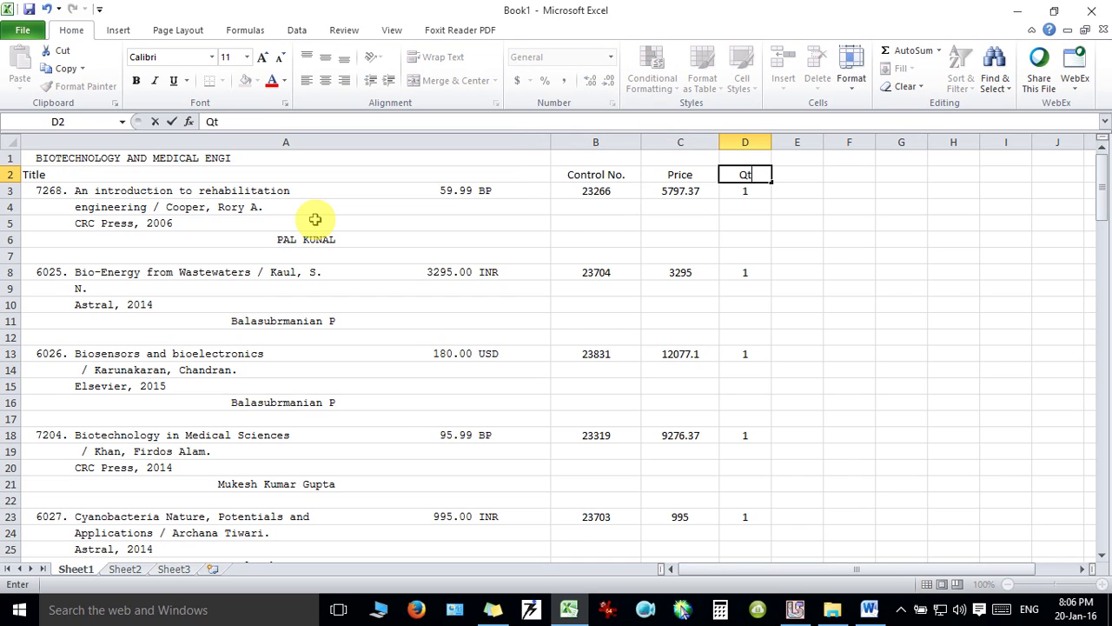
{"action": "type", "text": "y."}
{"action": "key", "text": "Tab"}
{"action": "type", "text": "T"}
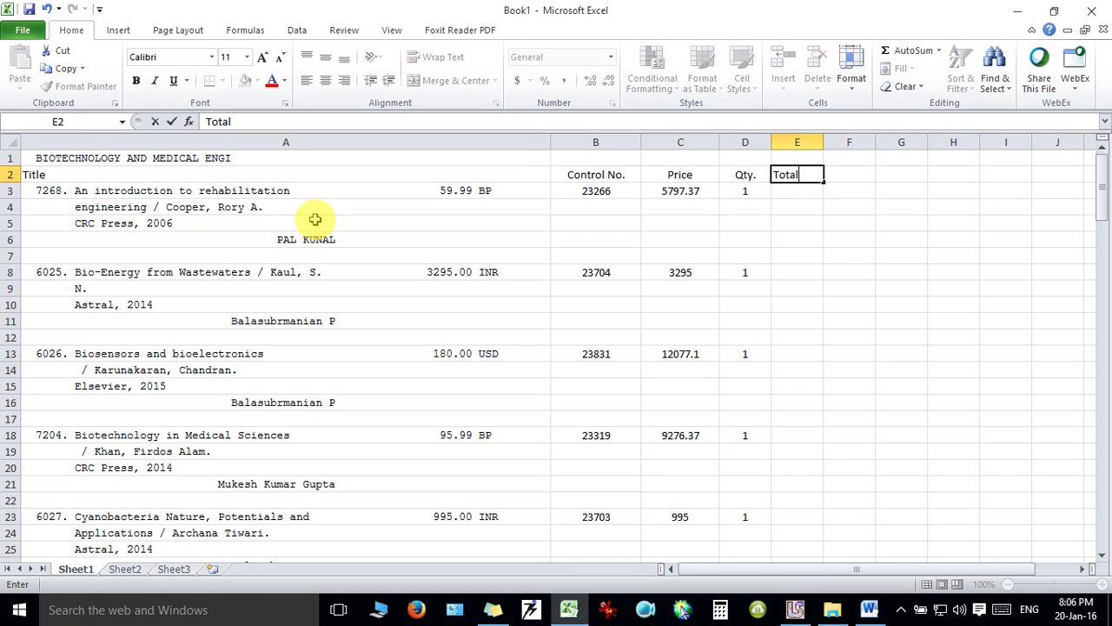
{"action": "type", "text": "otal Price"}
{"action": "key", "text": "Return"}
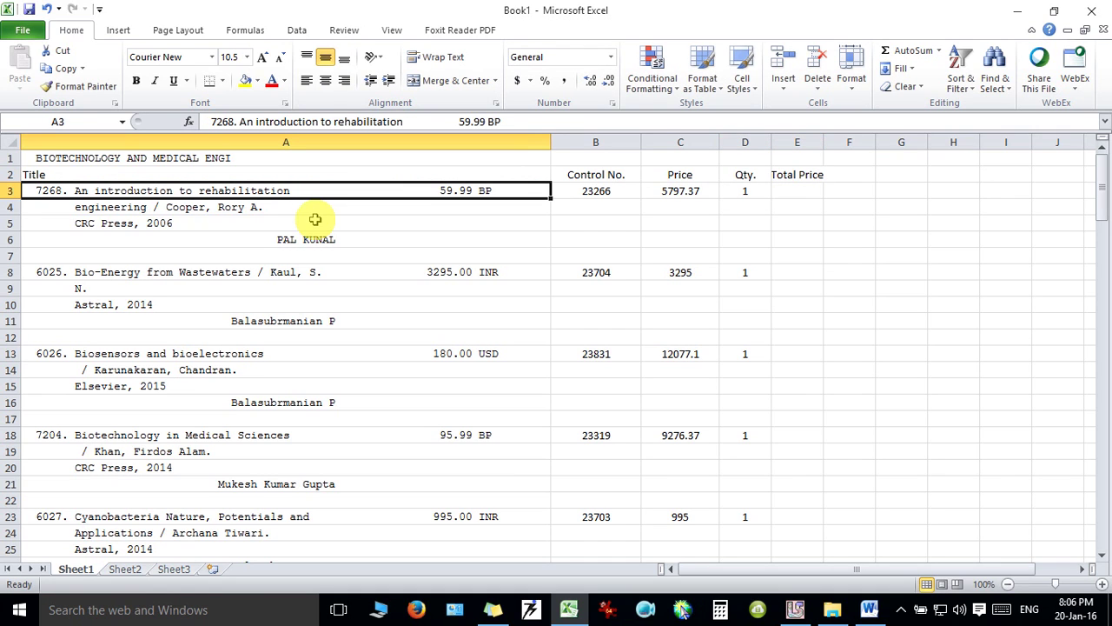
{"action": "left_click_drag", "start_coordinate": [823, 142], "coordinate": [877, 142]}
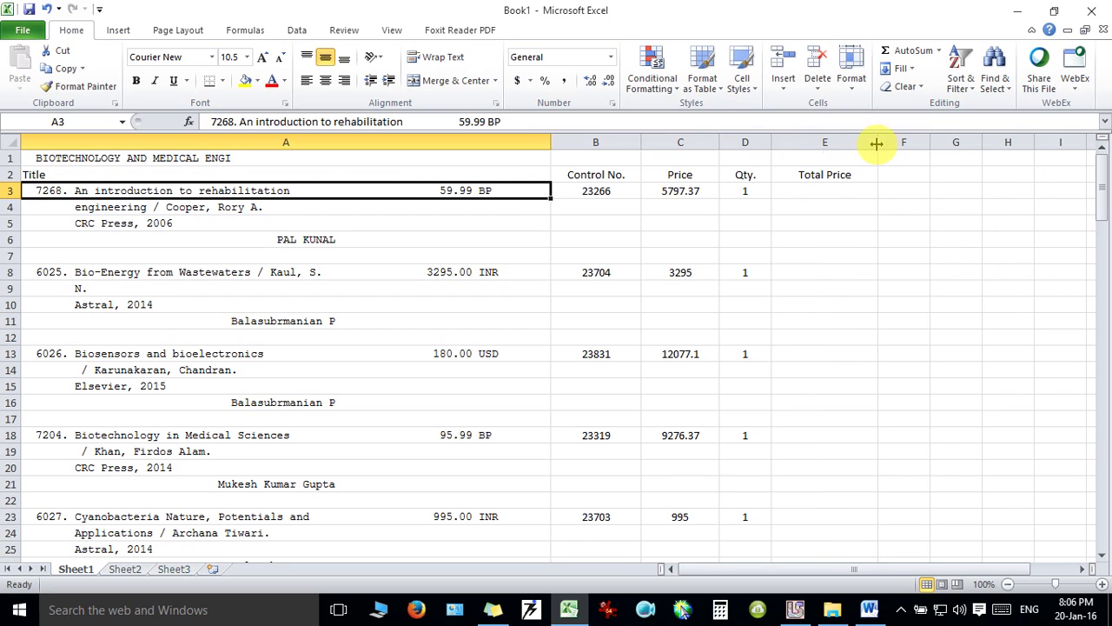
{"action": "left_click", "coordinate": [682, 175]}
{"action": "left_click", "coordinate": [744, 174]}
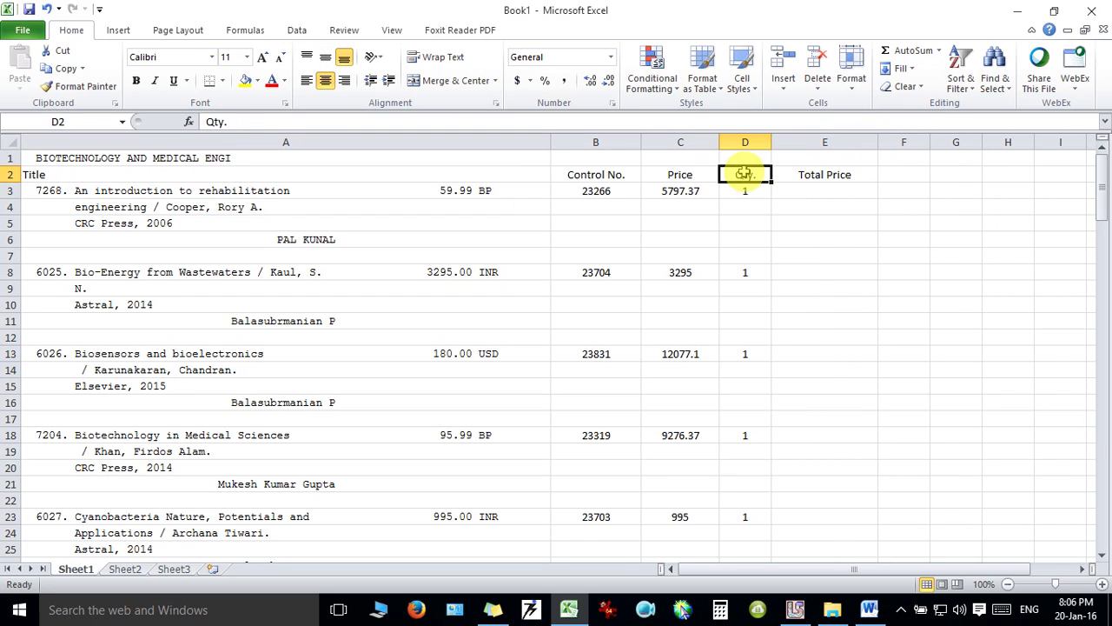
{"action": "left_click", "coordinate": [808, 193]}
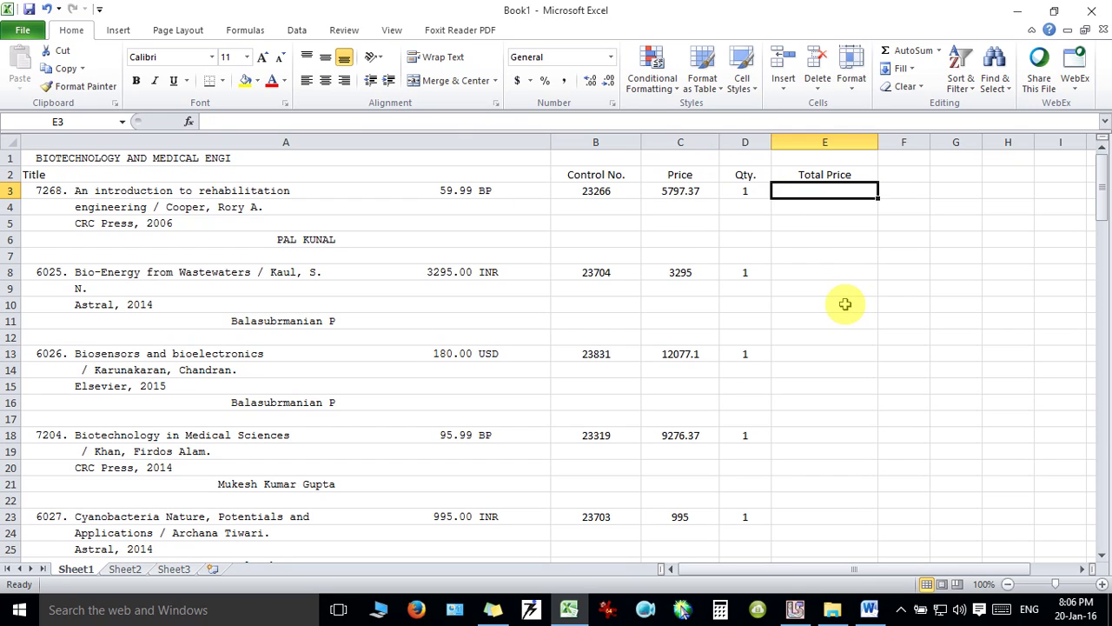
Enter the Total Price formula =(C3*D3) in cell E3.
{"action": "type", "text": "="}
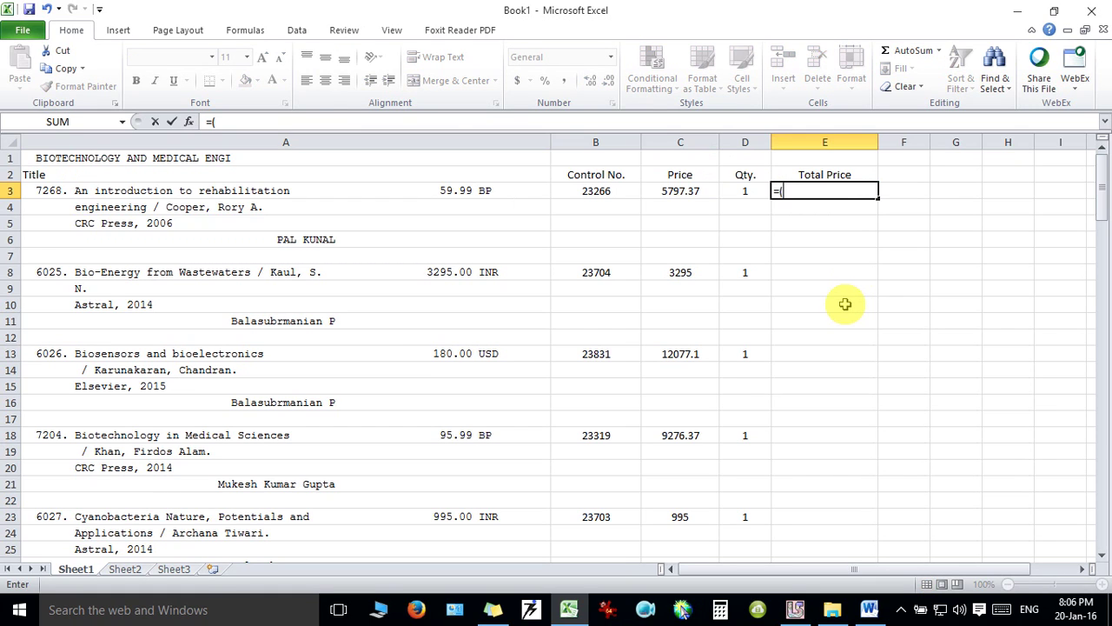
{"action": "type", "text": "(c38"}
{"action": "key", "text": "BackSpace"}
{"action": "type", "text": "*d3"}
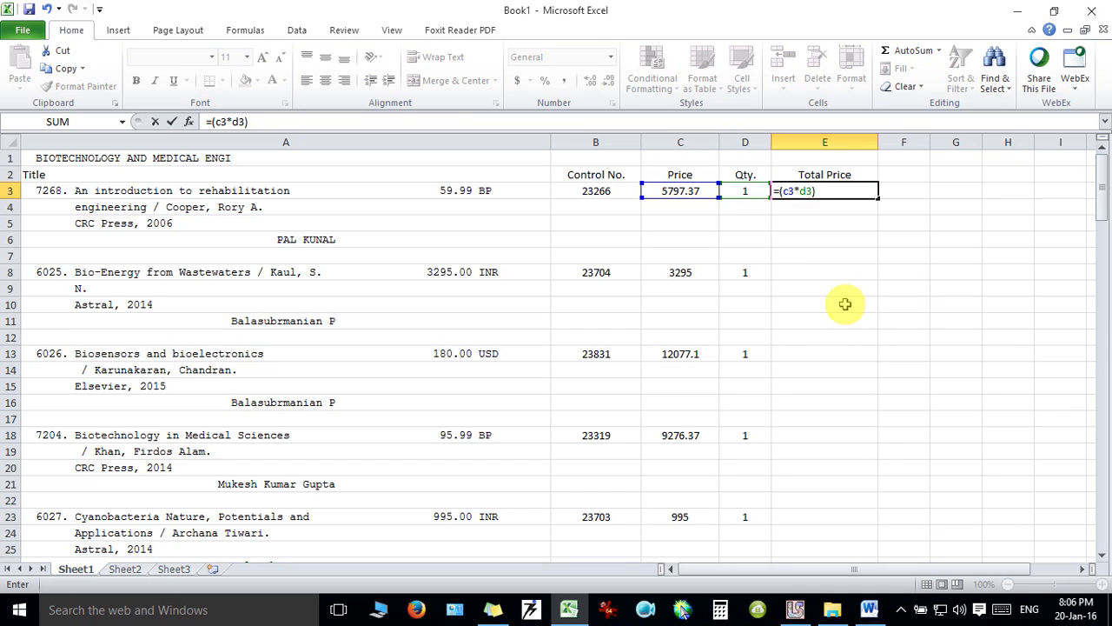
{"action": "key", "text": "Return"}
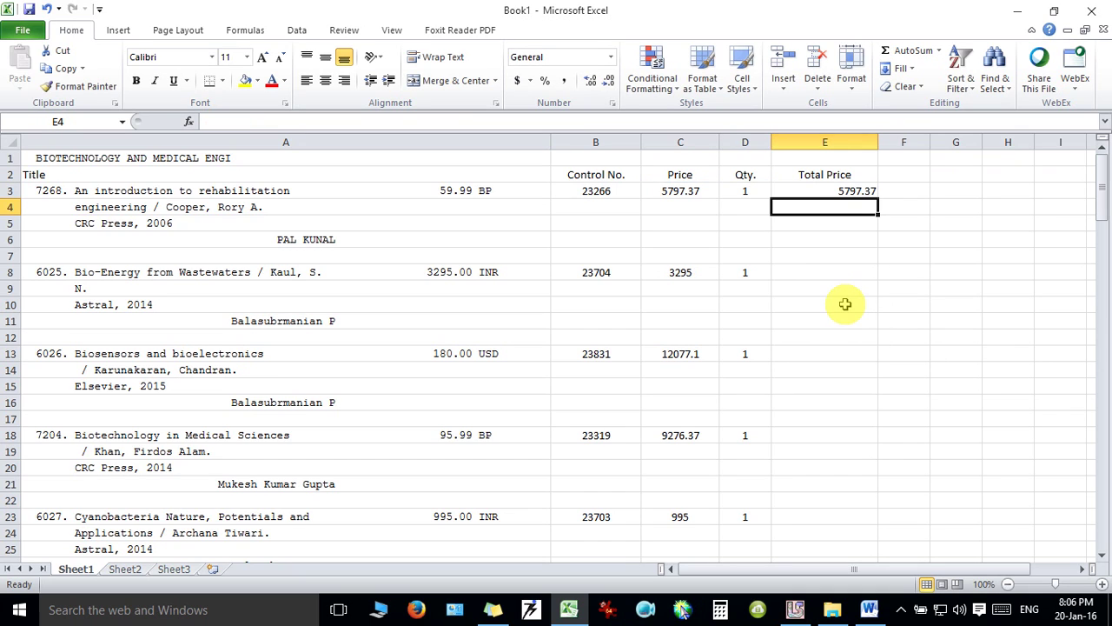
Fill the E3 formula down the Total Price column to row 127.
{"action": "left_click", "coordinate": [829, 190]}
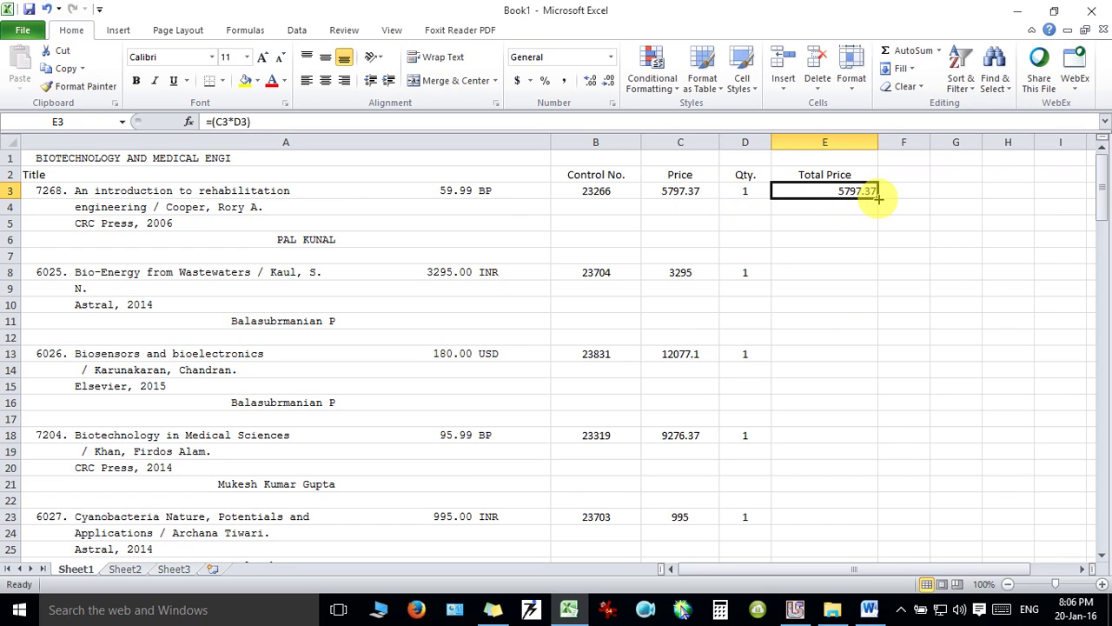
{"action": "left_click_drag", "start_coordinate": [878, 199], "coordinate": [871, 419]}
{"action": "left_click_drag", "start_coordinate": [871, 434], "coordinate": [873, 524]}
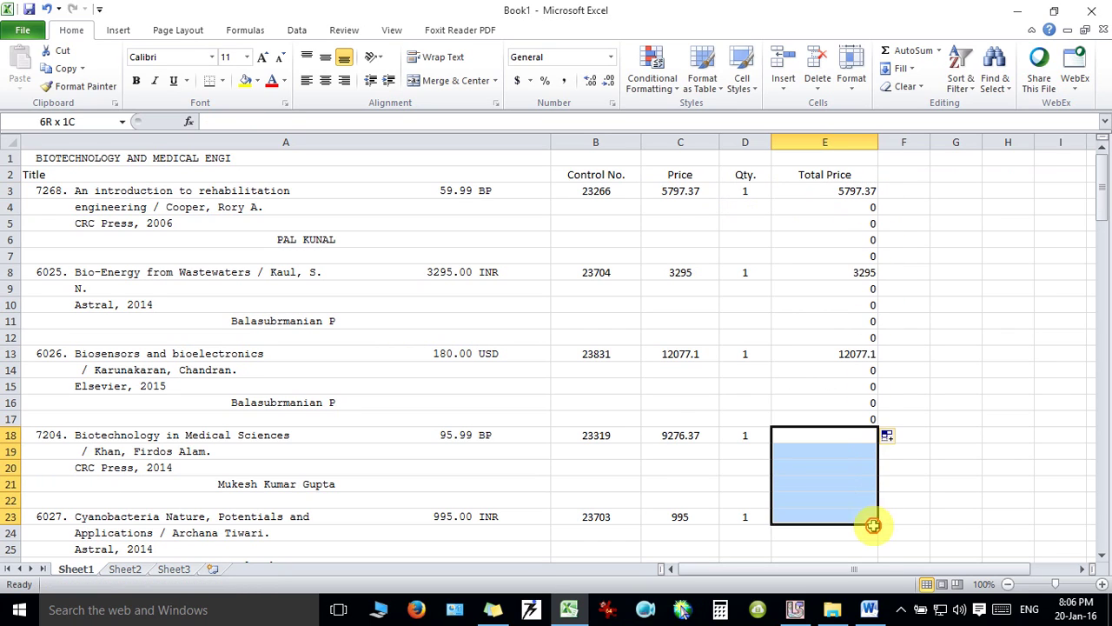
{"action": "left_click", "coordinate": [857, 419]}
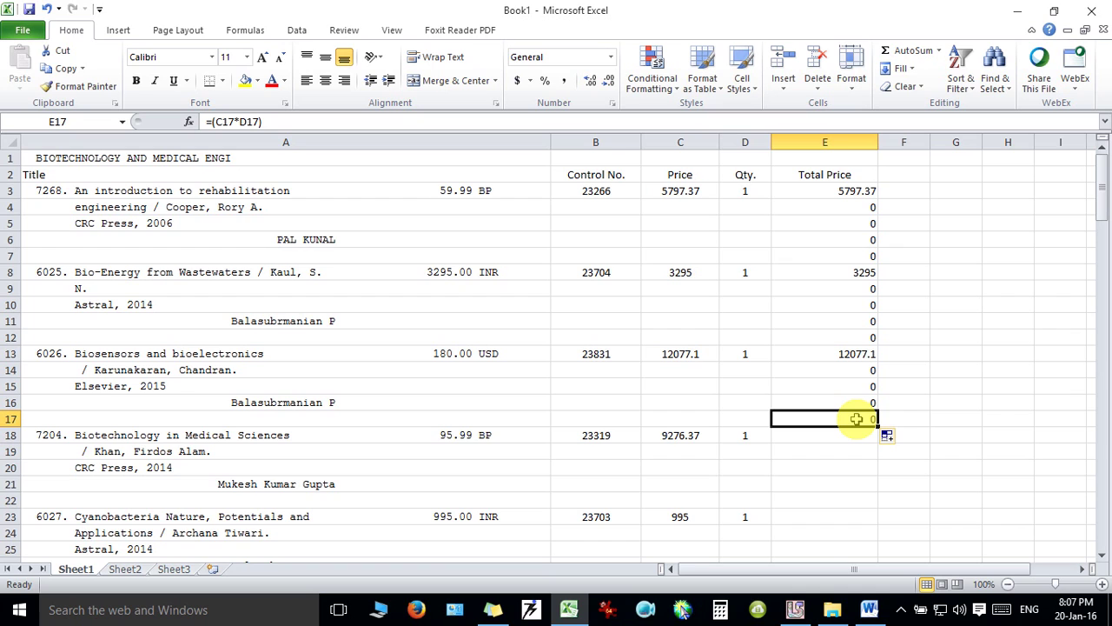
{"action": "double_click", "coordinate": [877, 426]}
{"action": "key", "text": "ctrl+Down"}
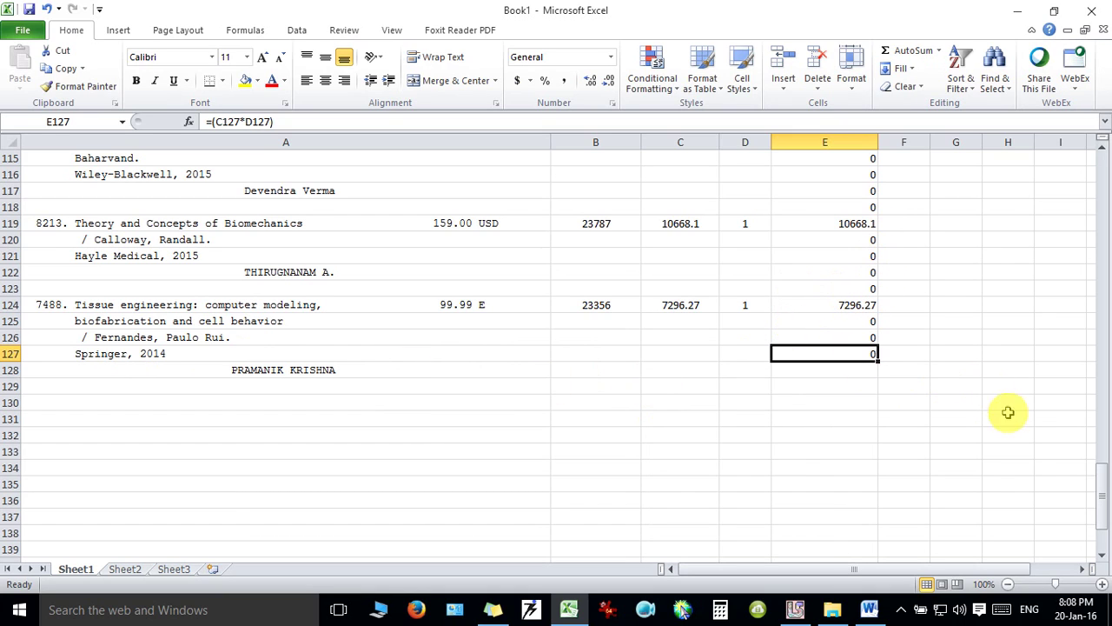
{"action": "left_click", "coordinate": [817, 372]}
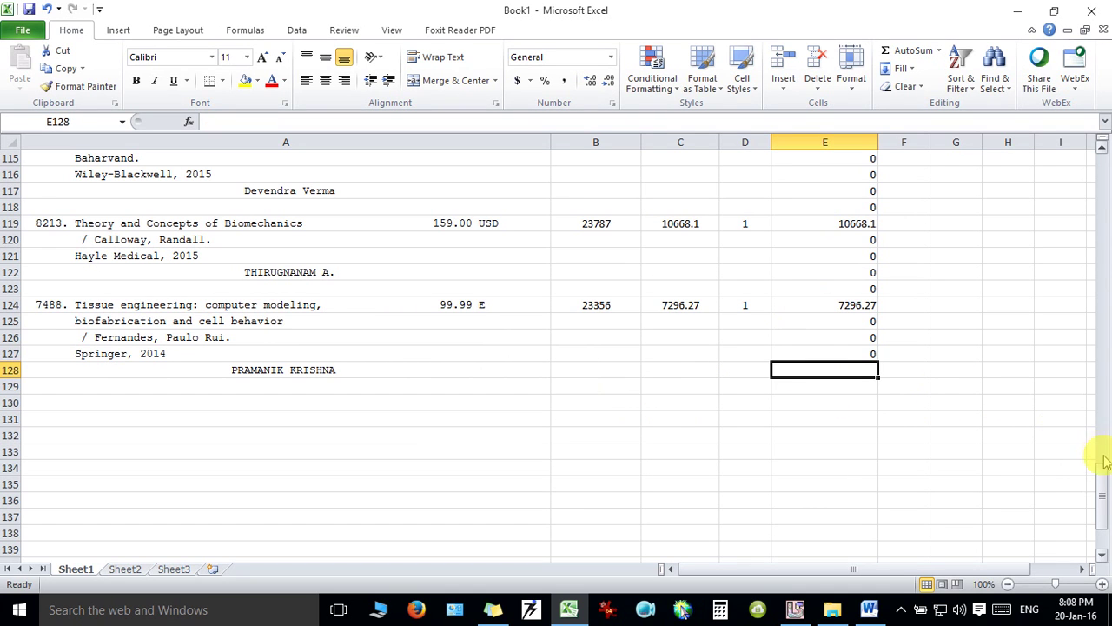
{"action": "left_click_drag", "start_coordinate": [1104, 486], "coordinate": [1103, 161]}
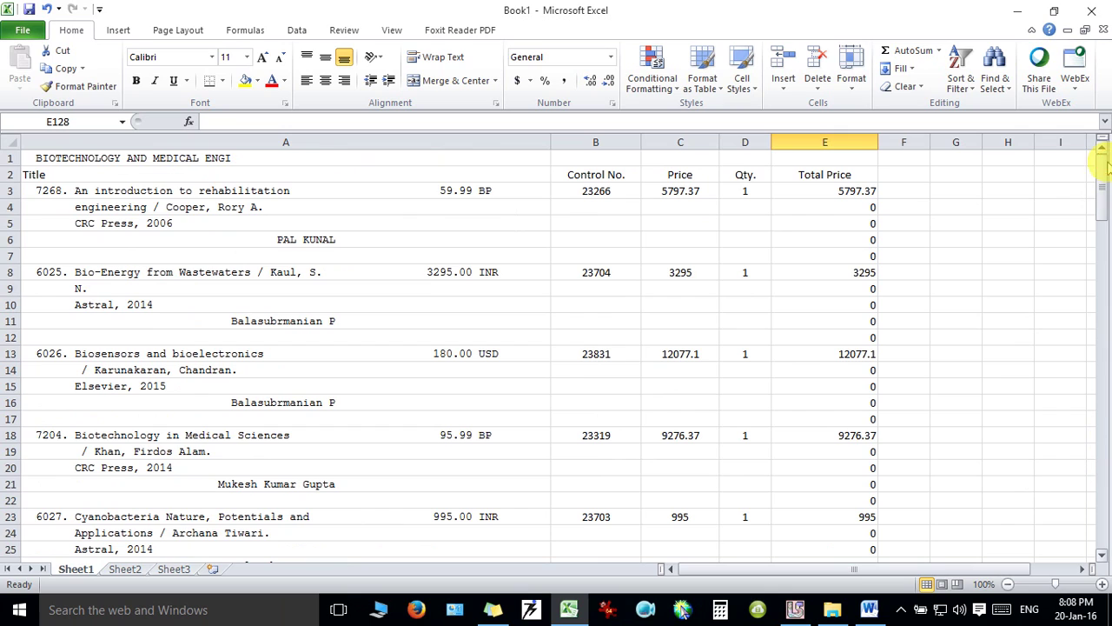
{"action": "left_click", "coordinate": [832, 192]}
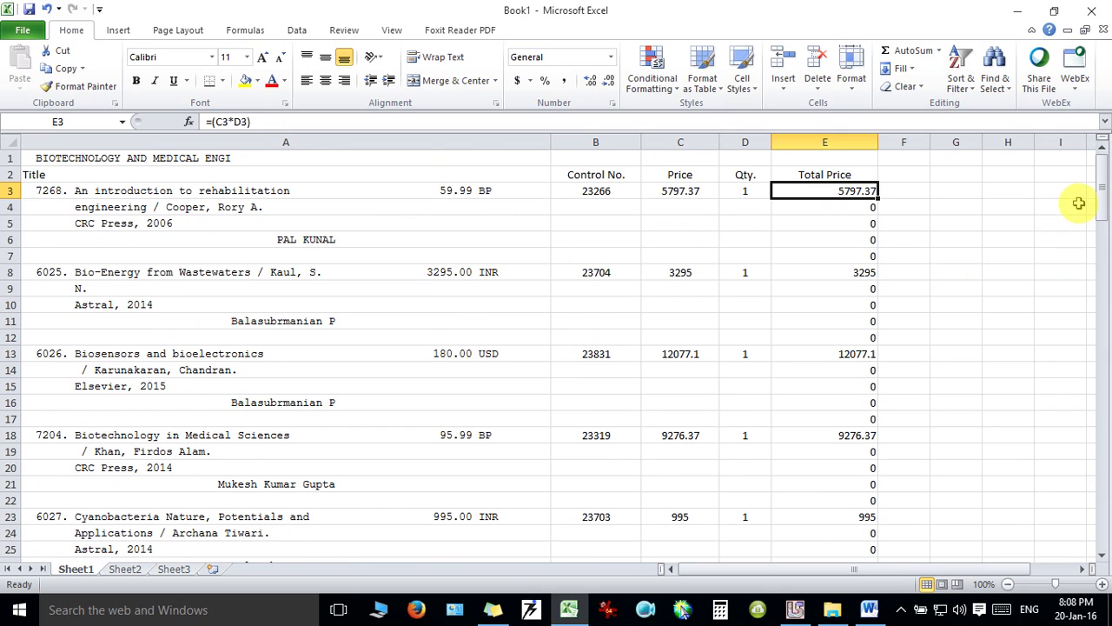
{"action": "left_click_drag", "start_coordinate": [1106, 191], "coordinate": [1103, 488]}
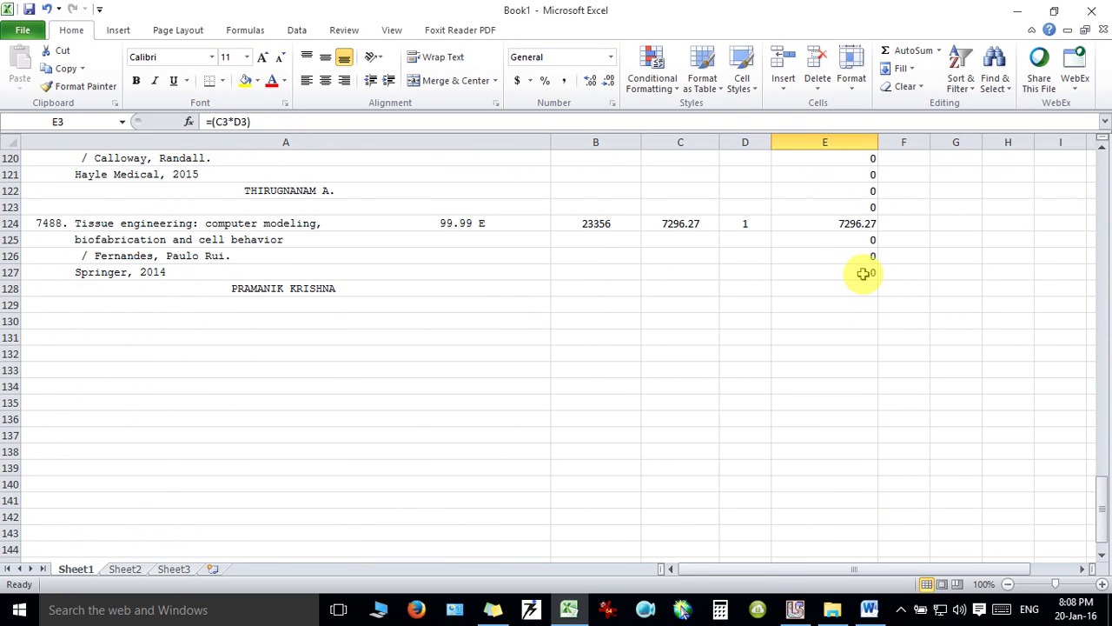
AutoSum the Total Price values E3:E127 into E128, giving =SUM(E3:E127) = 443507.15.
{"action": "left_click", "coordinate": [861, 273], "text": "shift"}
{"action": "left_click", "coordinate": [906, 52]}
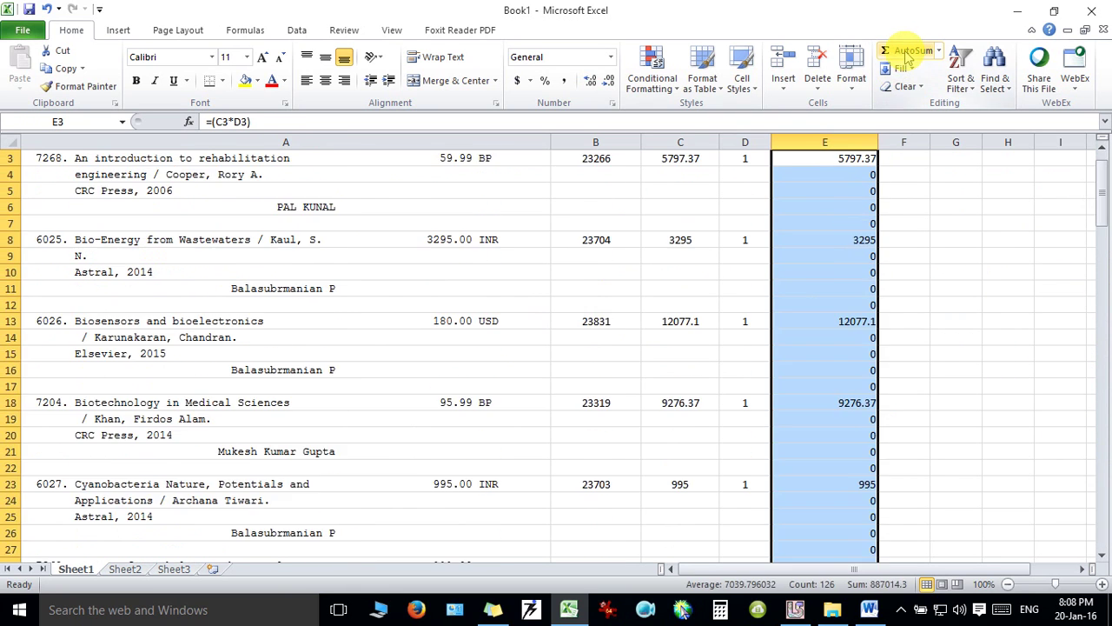
{"action": "left_click_drag", "start_coordinate": [1104, 198], "coordinate": [1101, 483]}
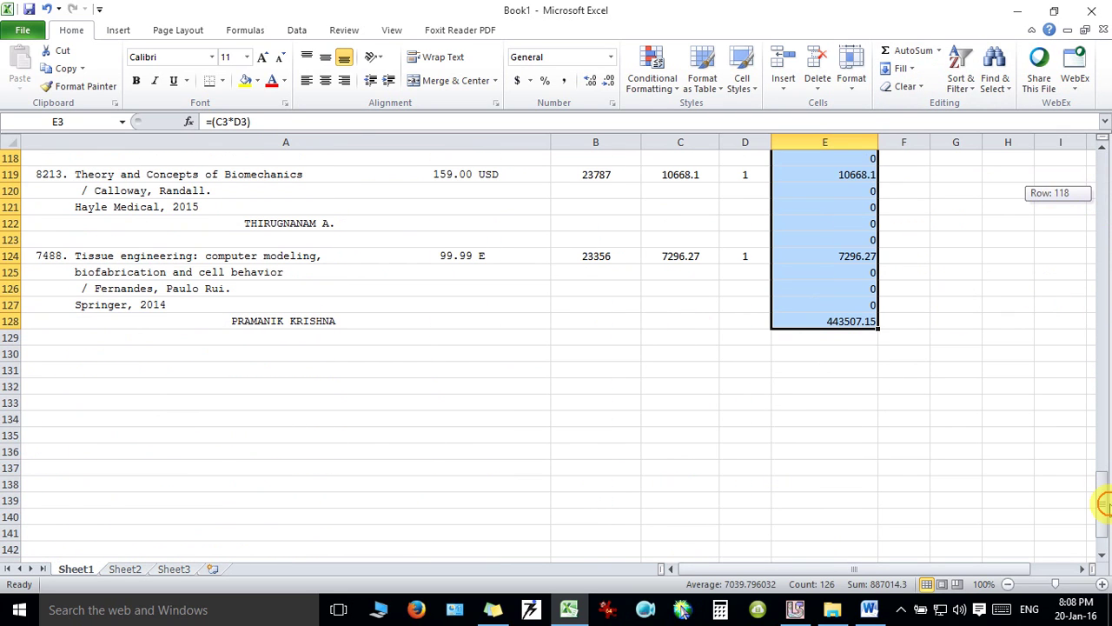
{"action": "left_click", "coordinate": [816, 322]}
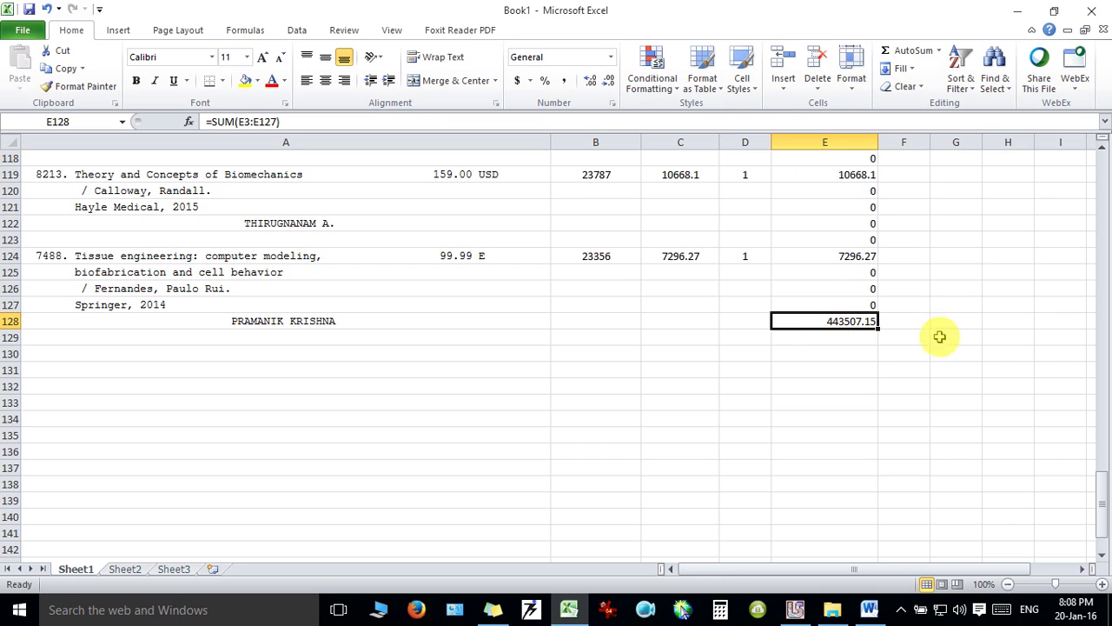
{"action": "left_click_drag", "start_coordinate": [1103, 491], "coordinate": [1103, 182]}
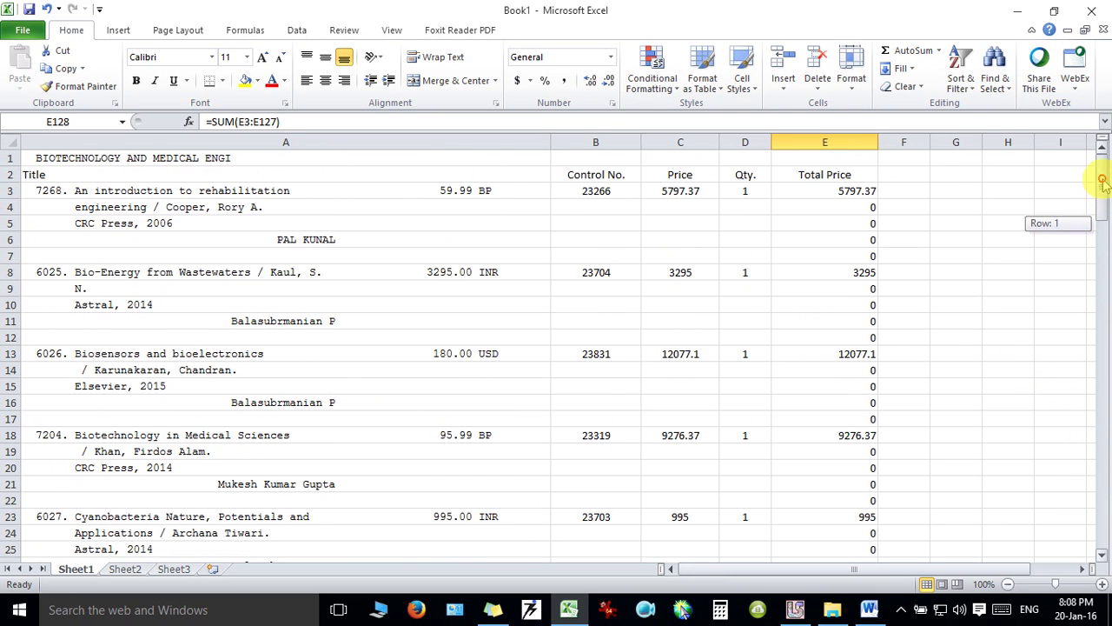
{"action": "double_click", "coordinate": [744, 191]}
{"action": "left_click", "coordinate": [797, 210]}
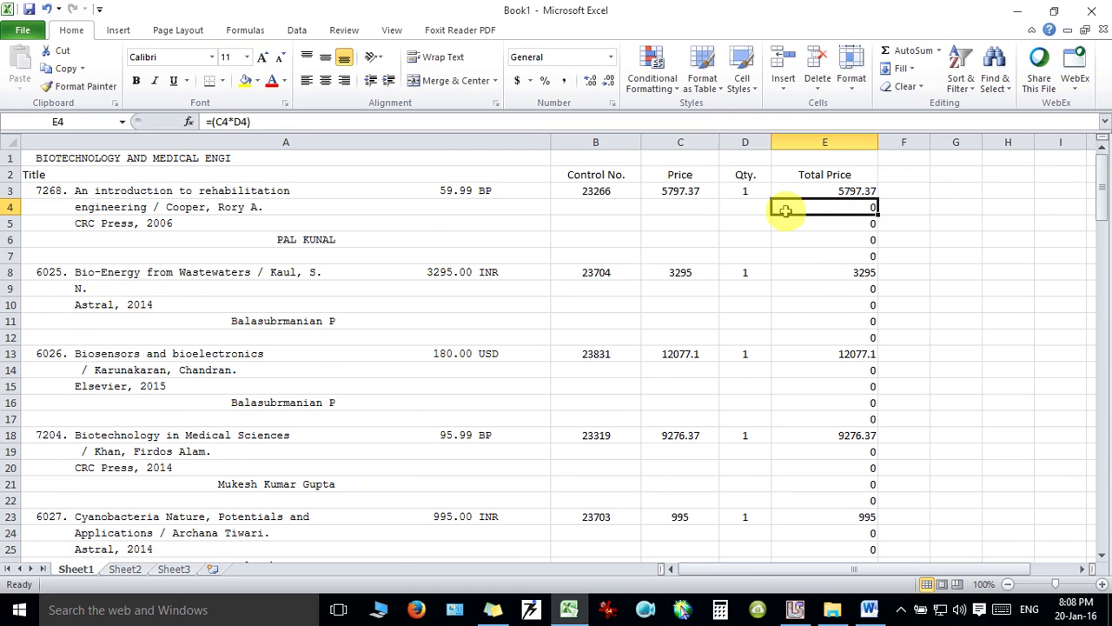
{"action": "left_click", "coordinate": [735, 193]}
{"action": "left_click_drag", "start_coordinate": [1100, 172], "coordinate": [1100, 502]}
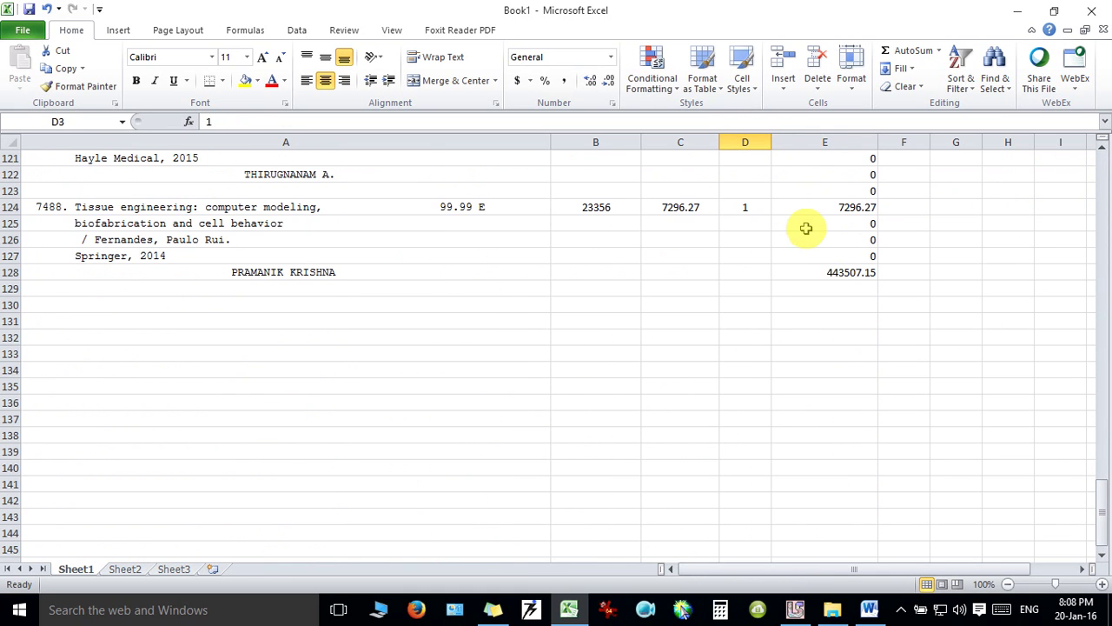
{"action": "left_click", "coordinate": [752, 207], "text": "shift"}
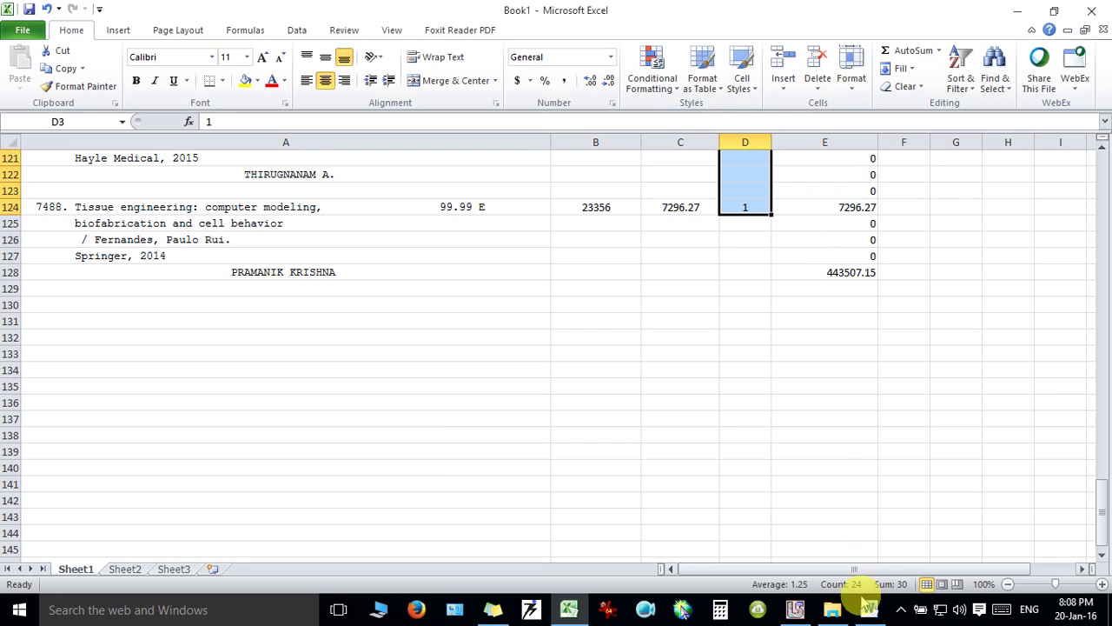
{"action": "mouse_move", "coordinate": [868, 608]}
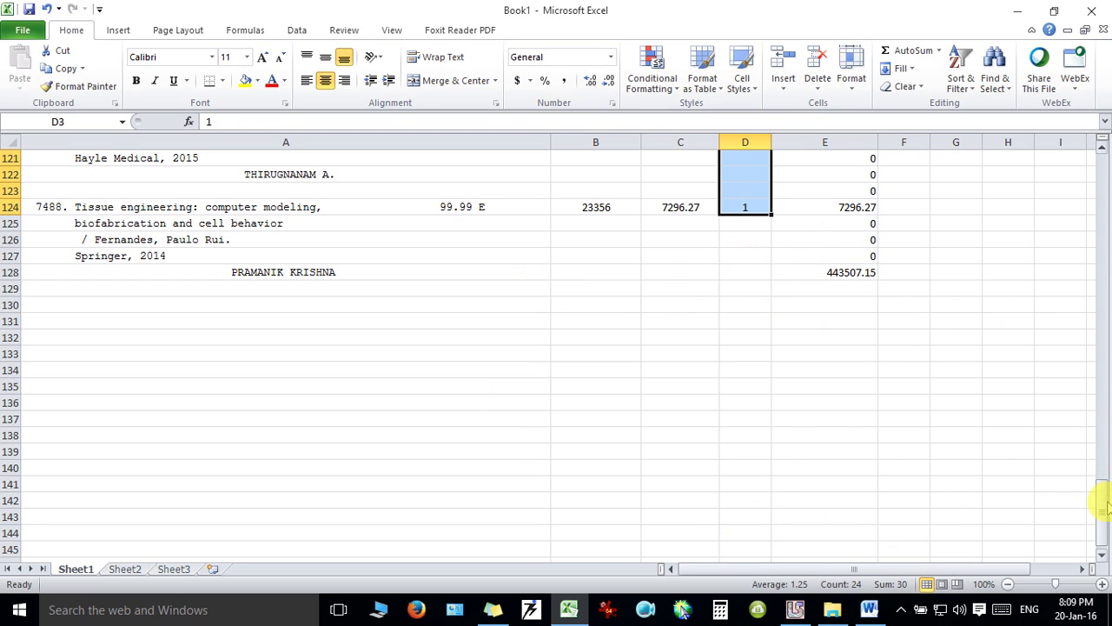
{"action": "left_click_drag", "start_coordinate": [1104, 512], "coordinate": [1102, 172]}
{"action": "left_click", "coordinate": [605, 213]}
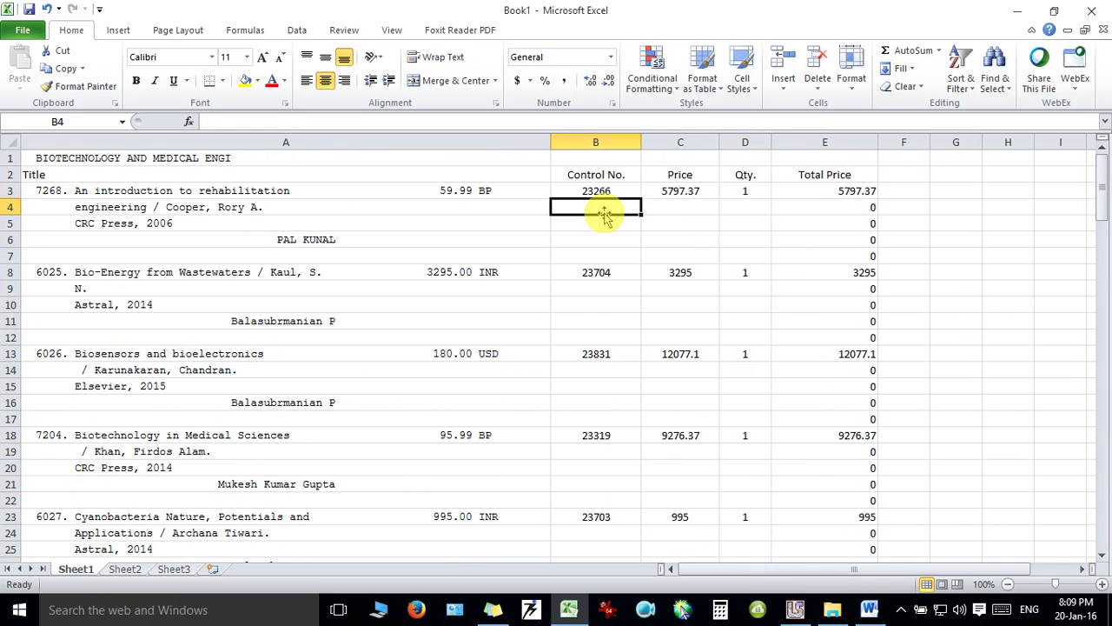
{"action": "left_click", "coordinate": [257, 208]}
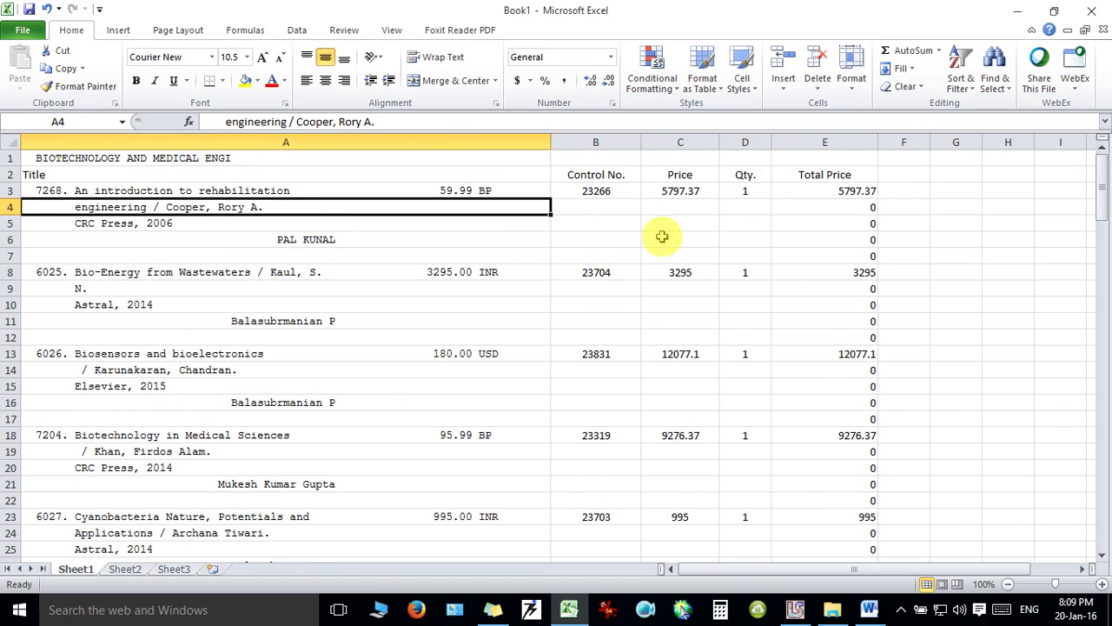
{"action": "left_click", "coordinate": [533, 372]}
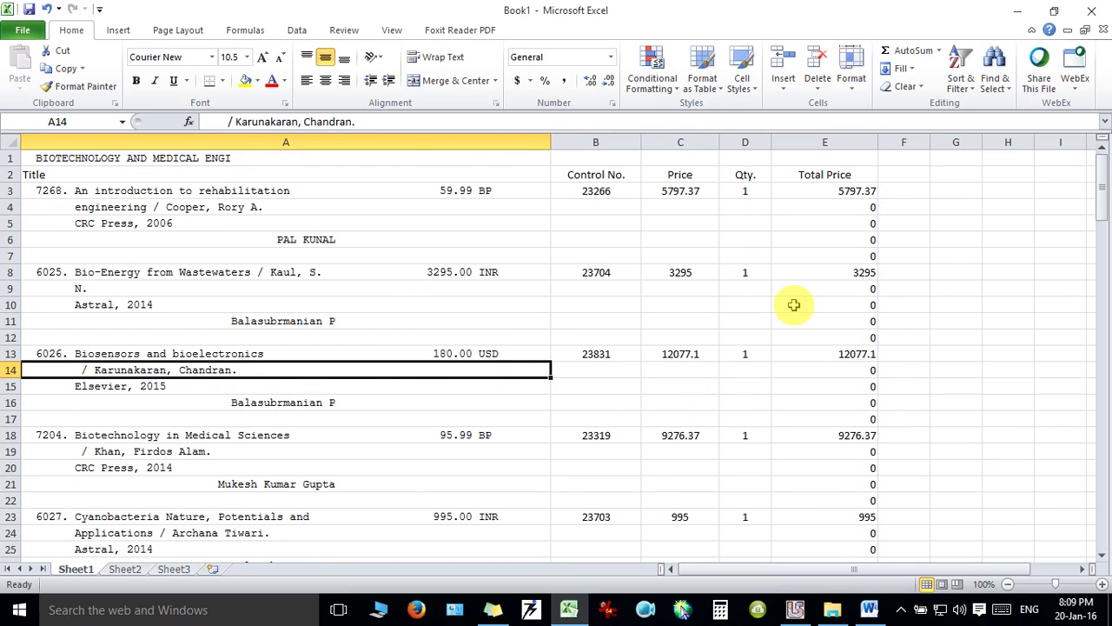